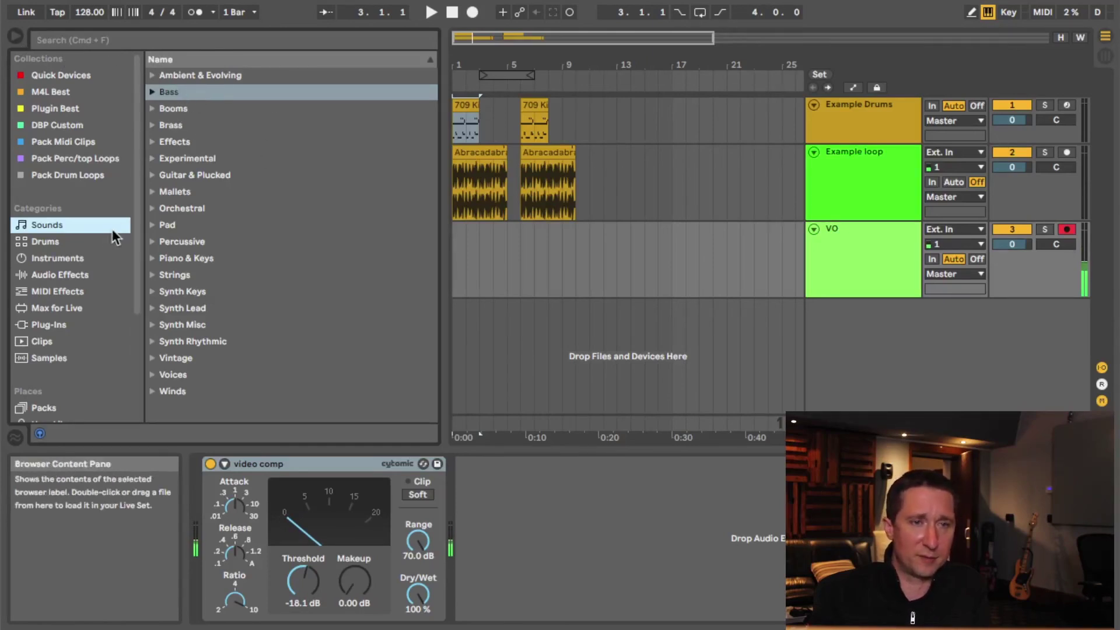
Step: List the Sounds categories in the browser, from Ambient & Evolving through Winds
left_click(58, 273)
Step: Return to the Sounds categories and turn on automatic preview of browsed items
left_click(56, 225)
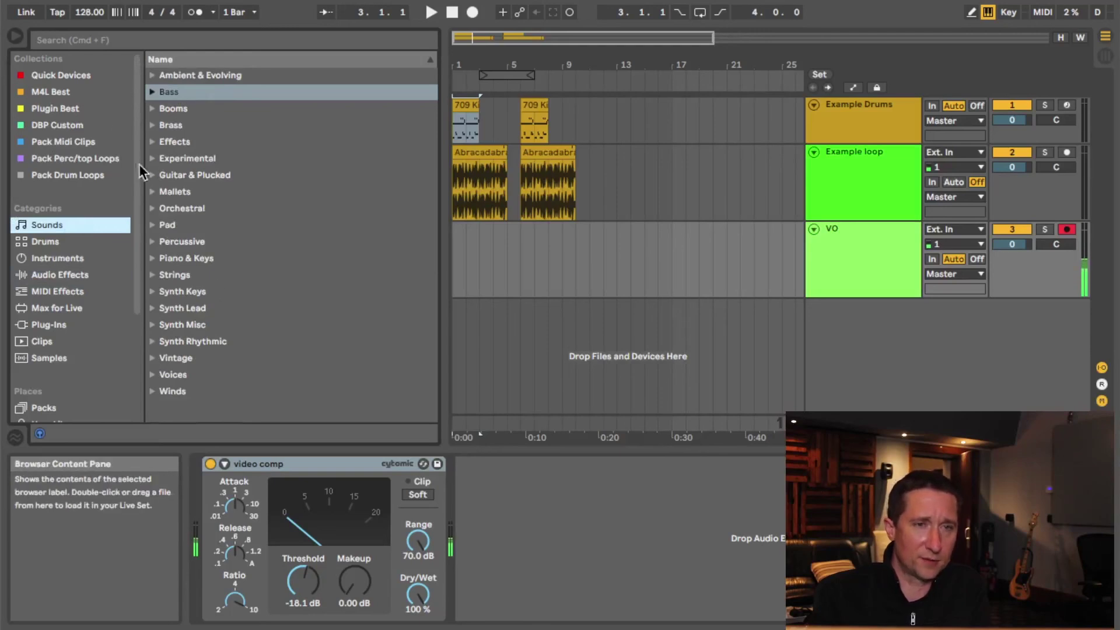
scroll(136, 166, "down", 2)
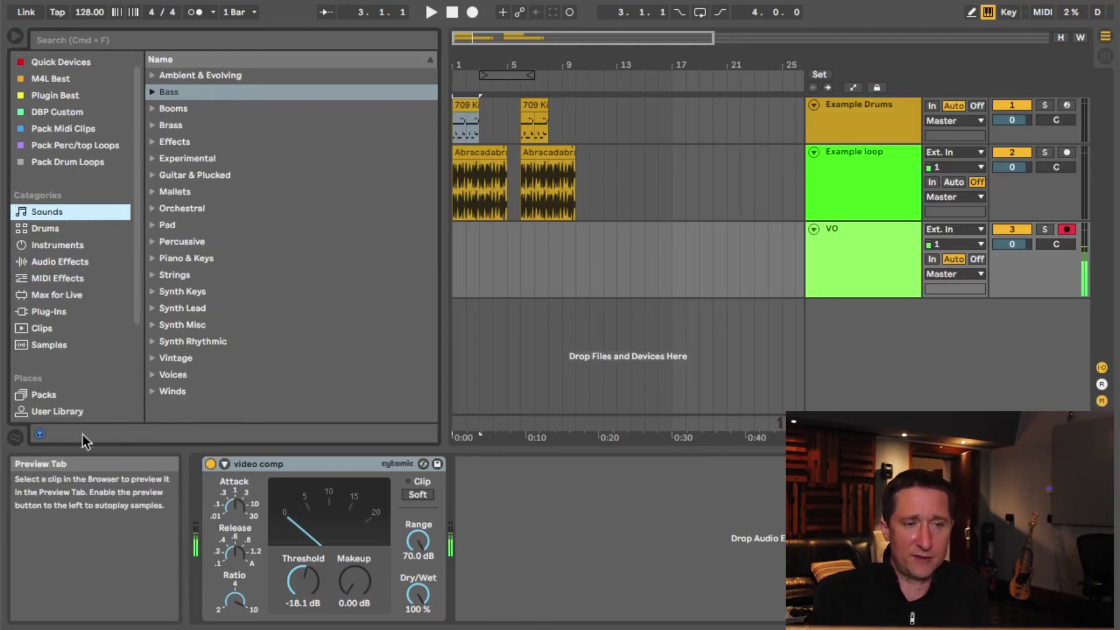
left_click(39, 435)
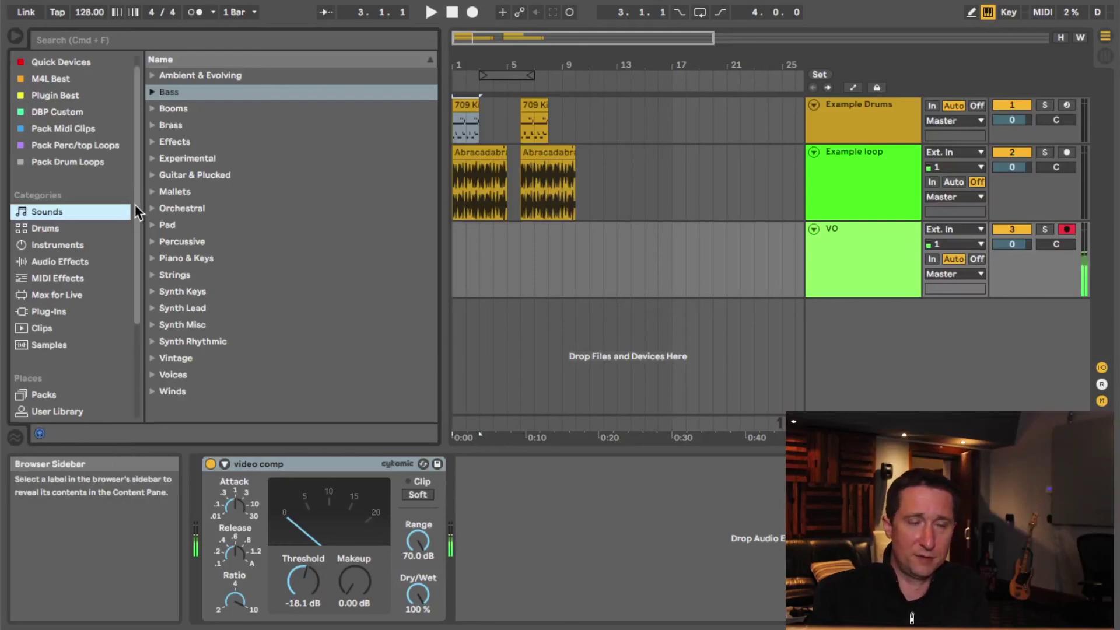
Step: Show the Quick Devices collection: Auto Filter, Compressor, Echo, EQ Eight, Limiter, Reverb and more
scroll(138, 216, "down", 1)
scroll(138, 225, "down", 2)
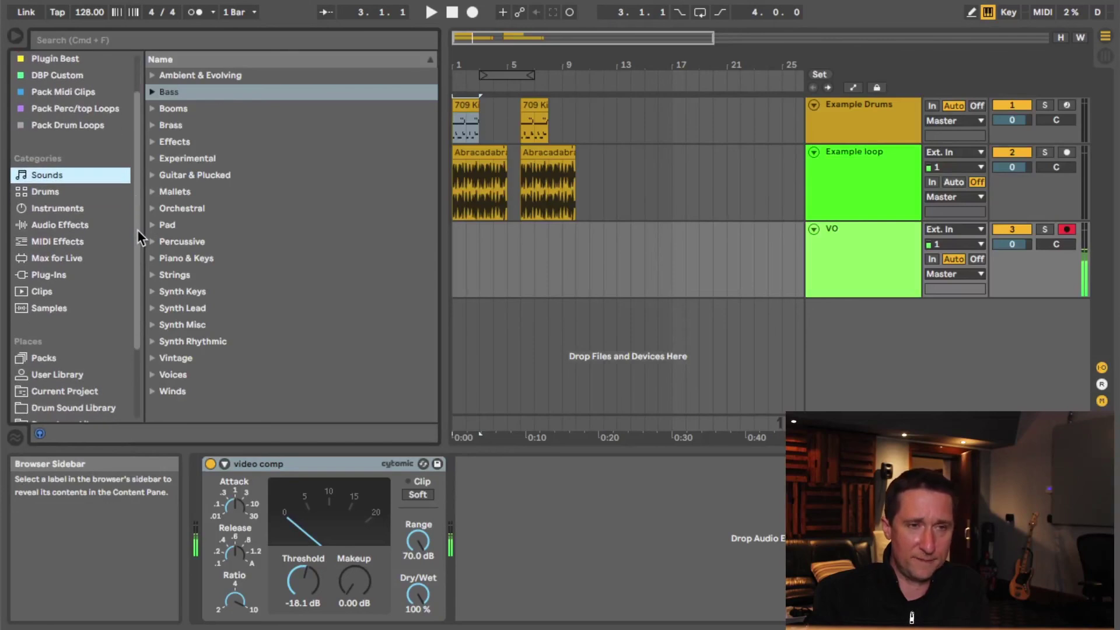
scroll(138, 228, "up", 4)
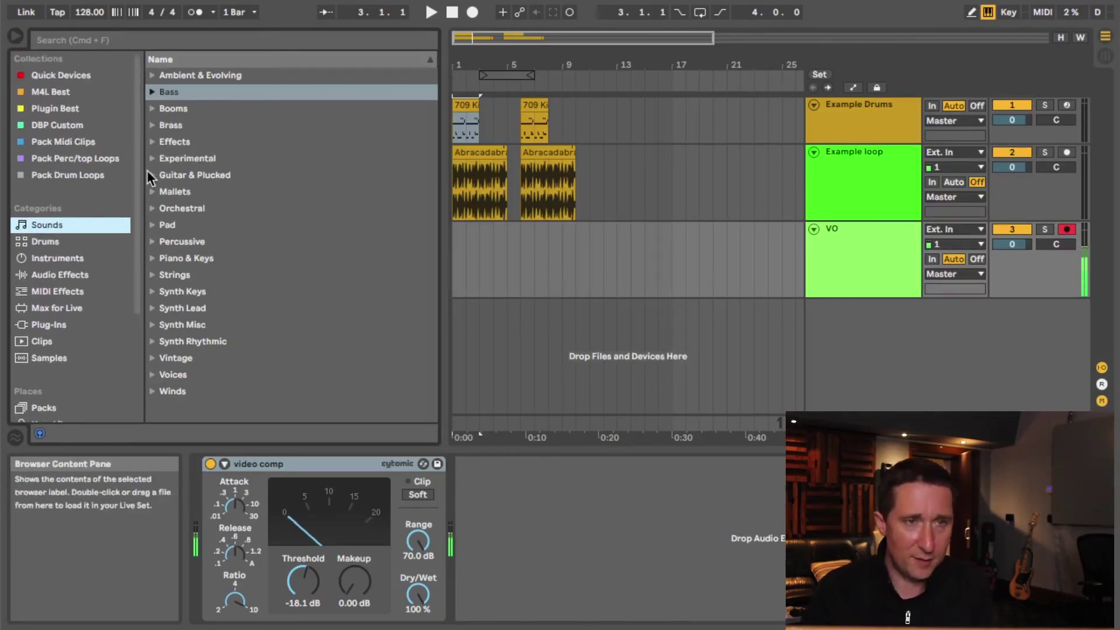
left_click(67, 76)
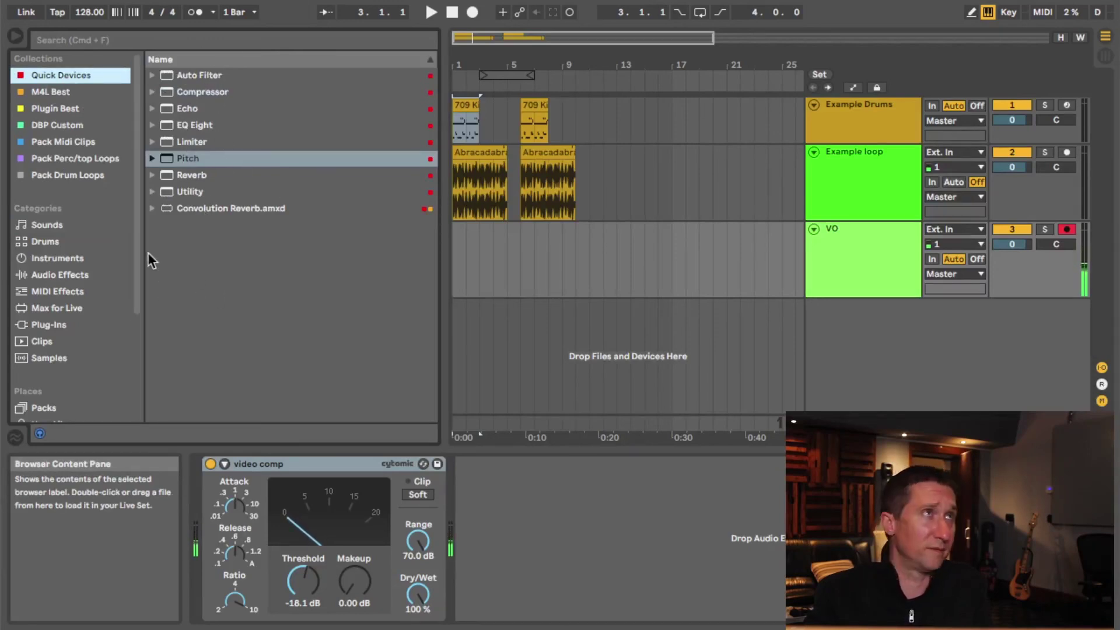
right_click(193, 142)
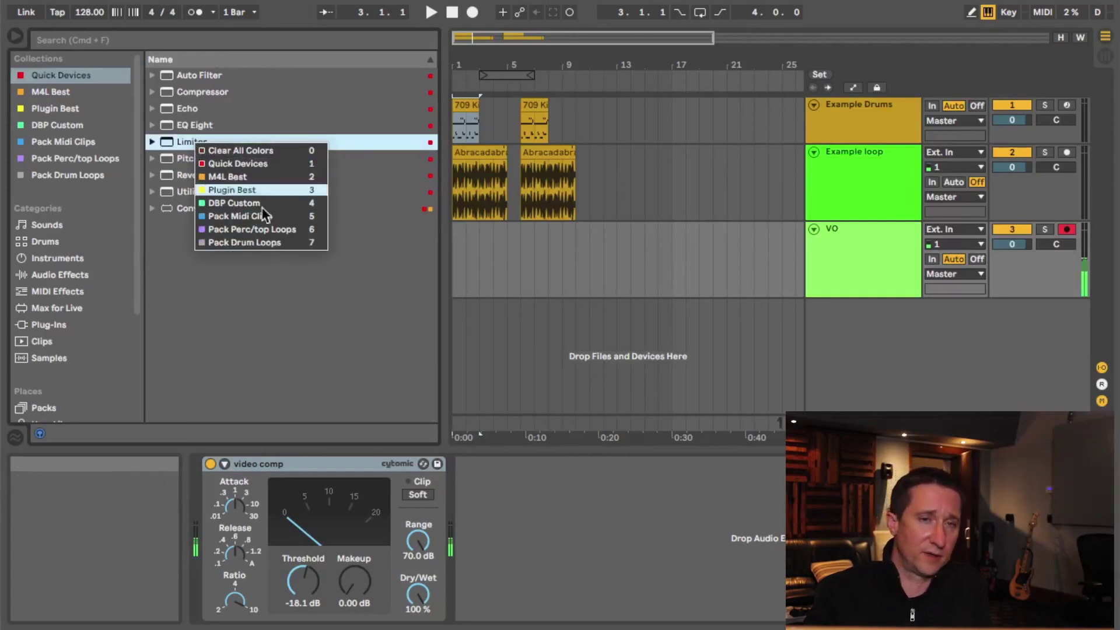
left_click(201, 273)
left_click(68, 109)
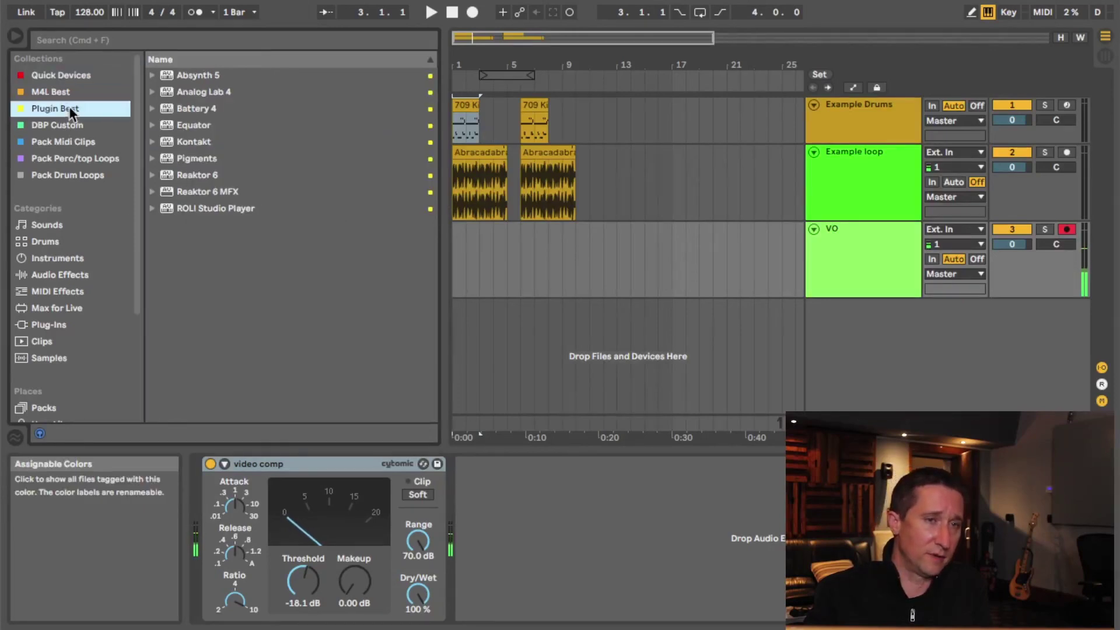
left_click(69, 92)
left_click(69, 75)
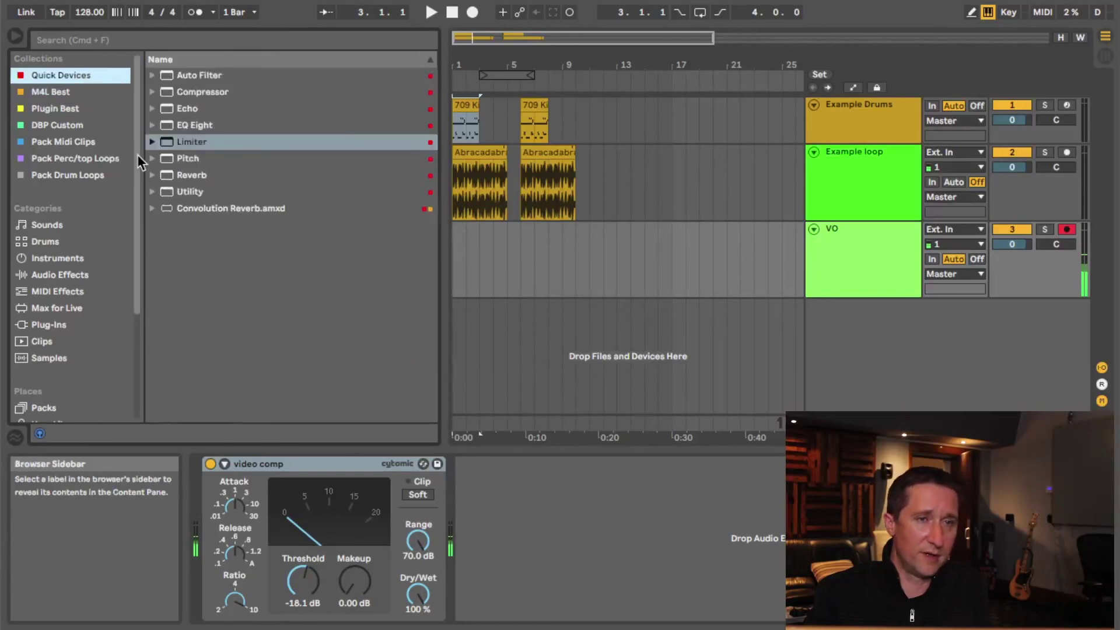
left_click_drag(136, 184, 135, 249)
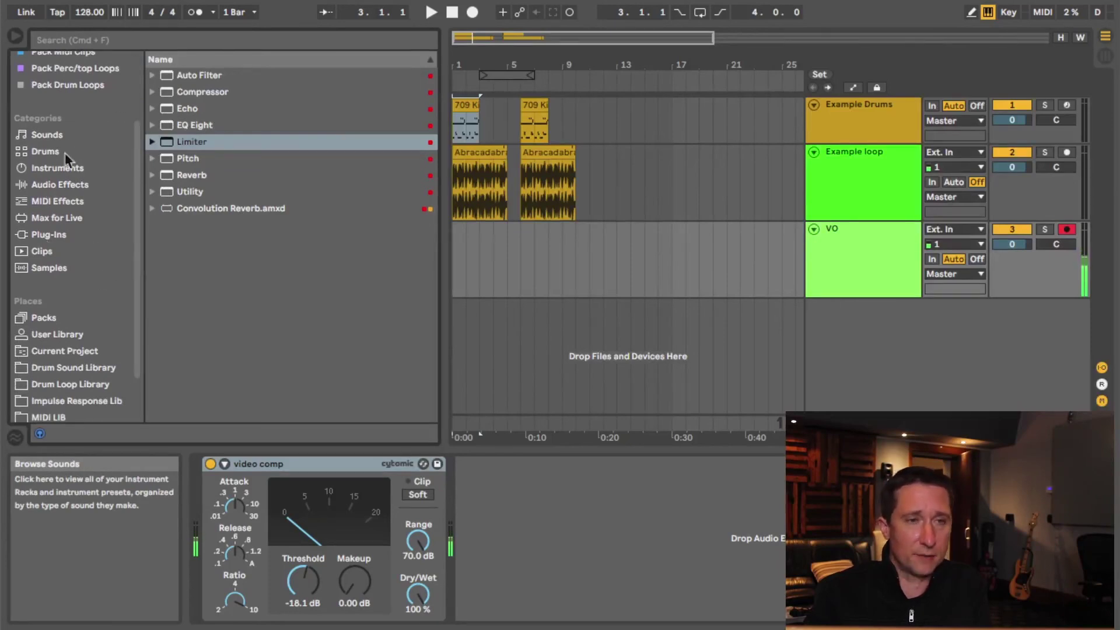
Step: Browse Sounds, Instruments, Audio Effects, MIDI Effects and Max for Live, peeking into Max Instrument
left_click(63, 138)
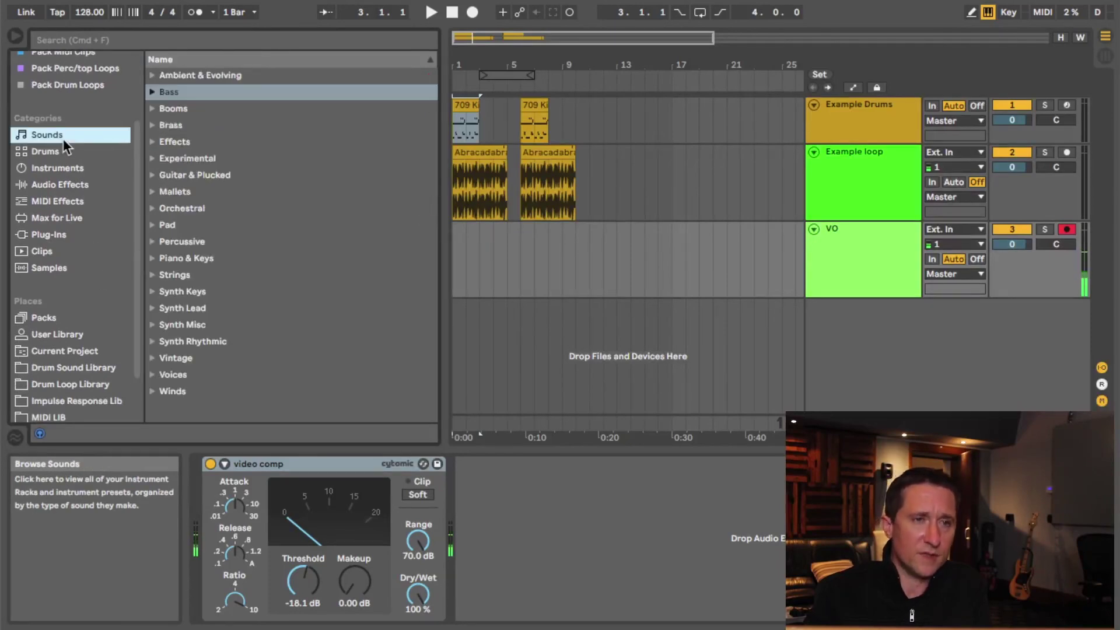
left_click(79, 166)
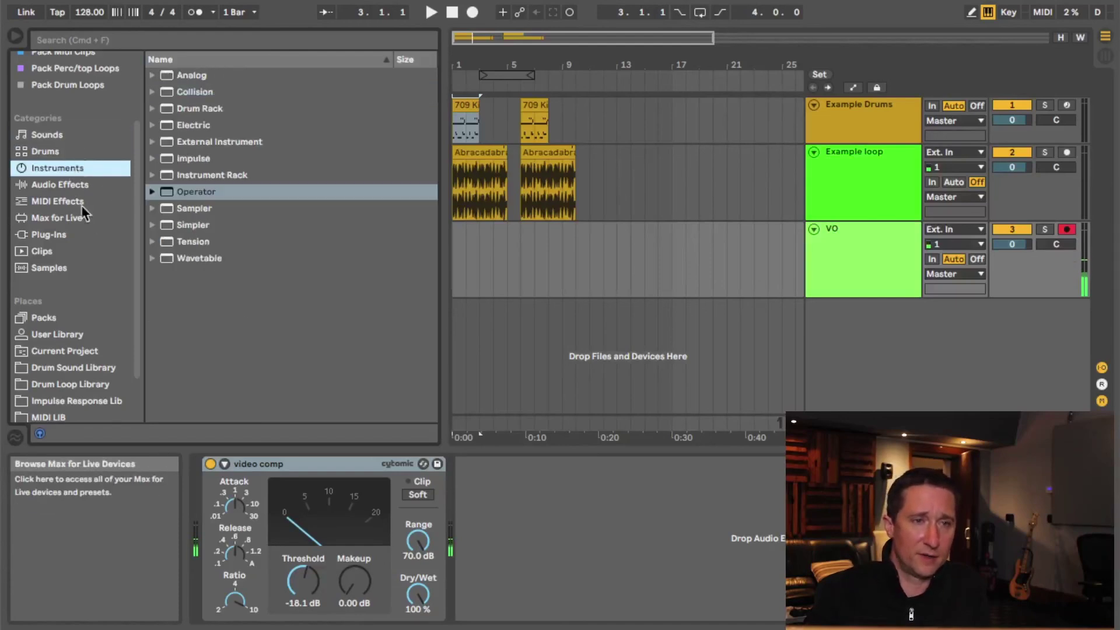
left_click(67, 182)
left_click(68, 199)
left_click(83, 218)
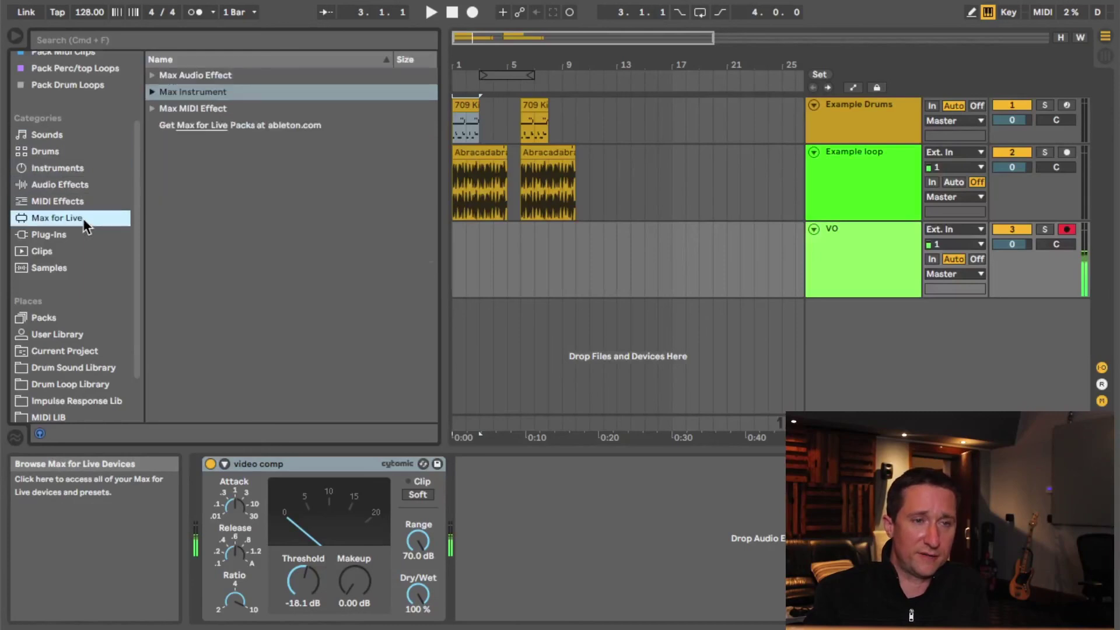
left_click(151, 92)
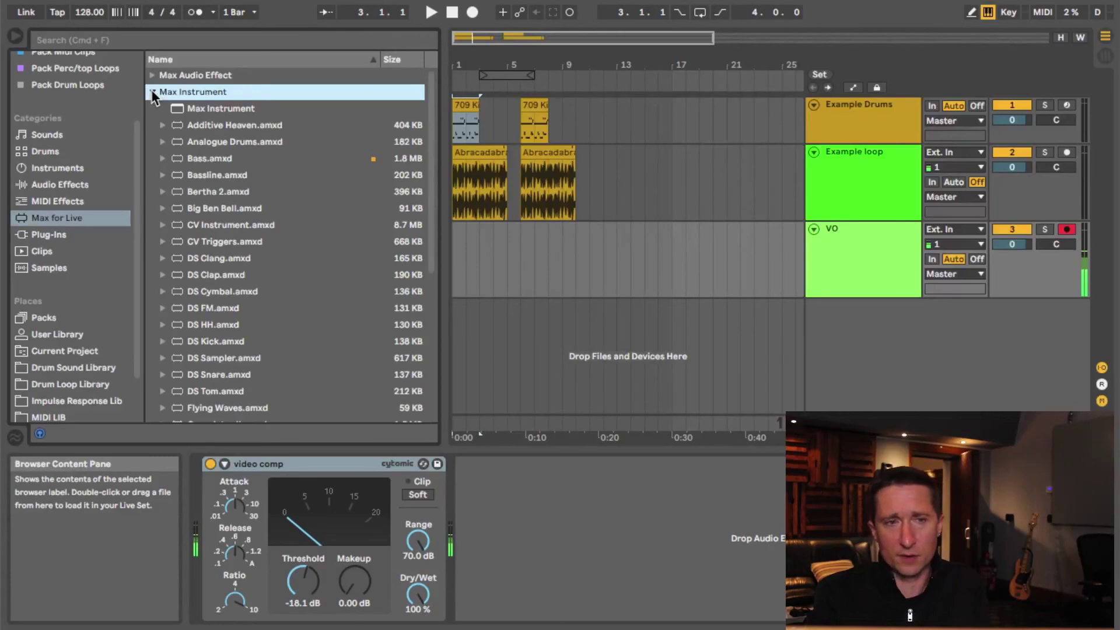
left_click(152, 92)
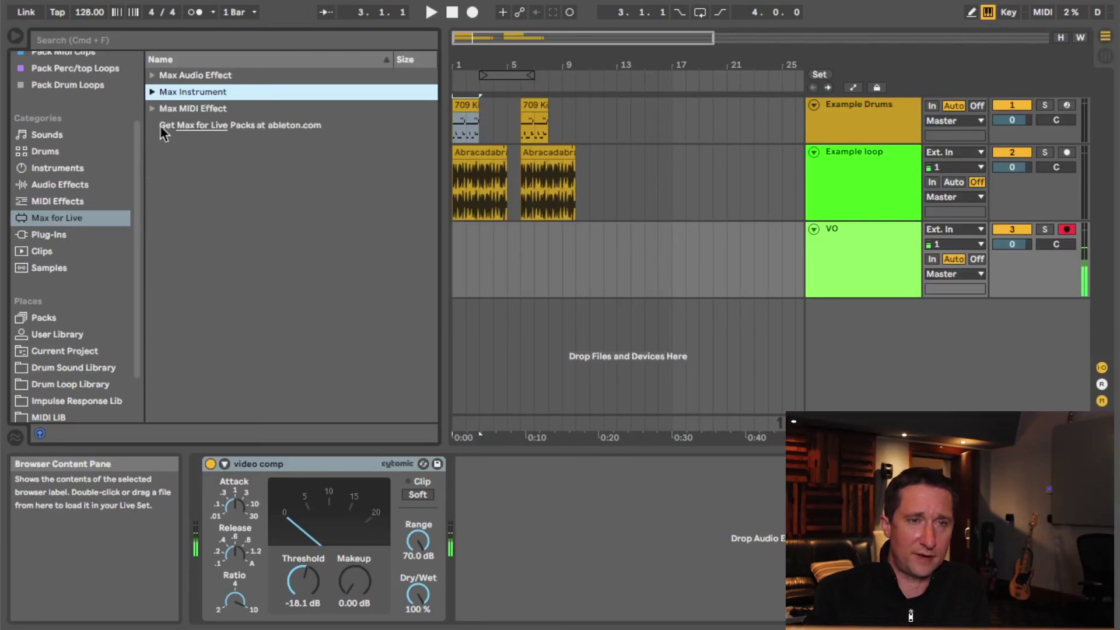
Step: Browse the installed Plug-Ins by vendor, then the Clips and Samples files
left_click(55, 235)
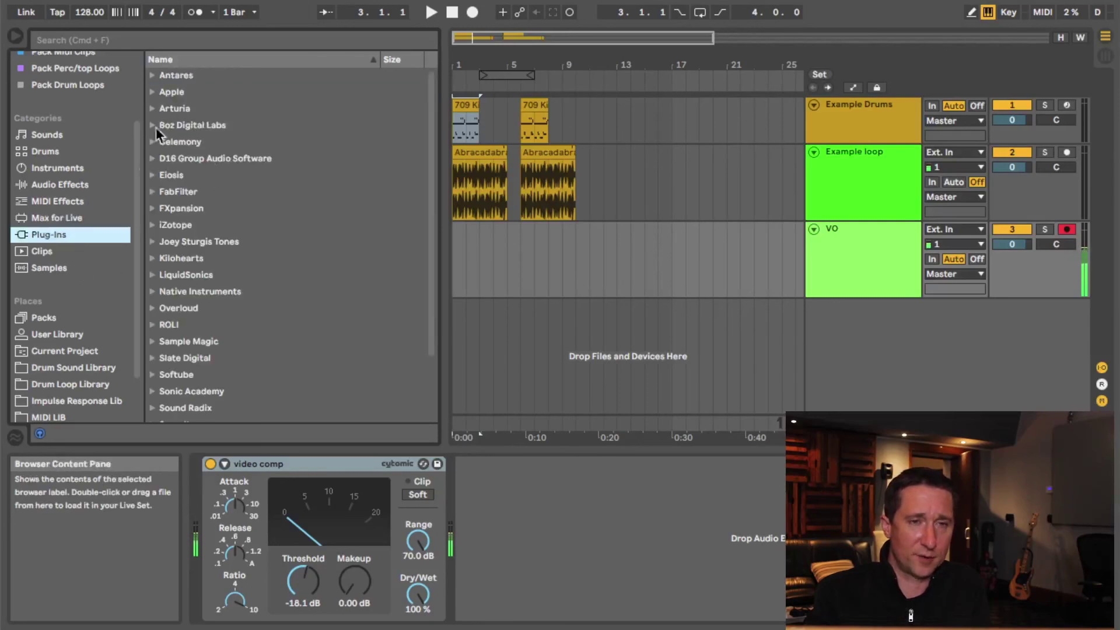
left_click(64, 251)
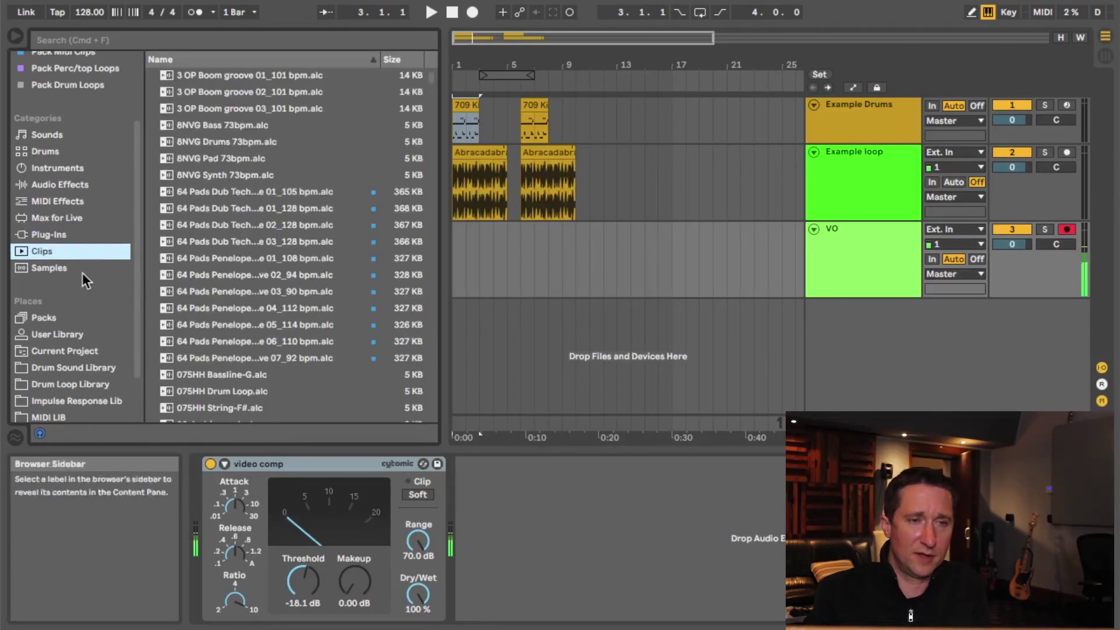
left_click(83, 271)
scroll(138, 299, "down", 3)
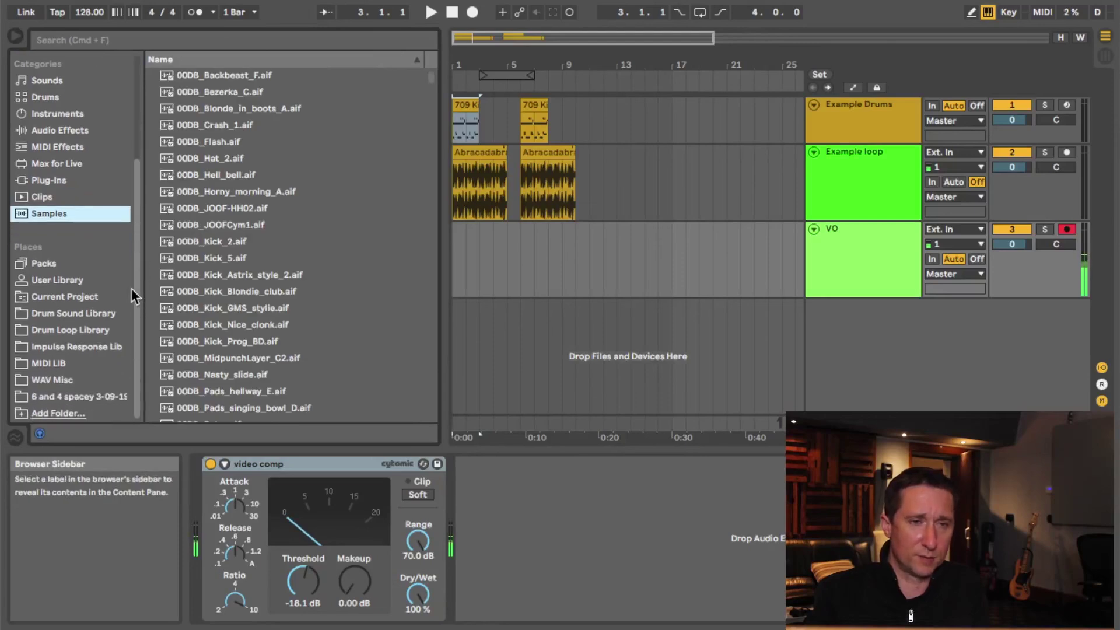
scroll(136, 282, "up", 3)
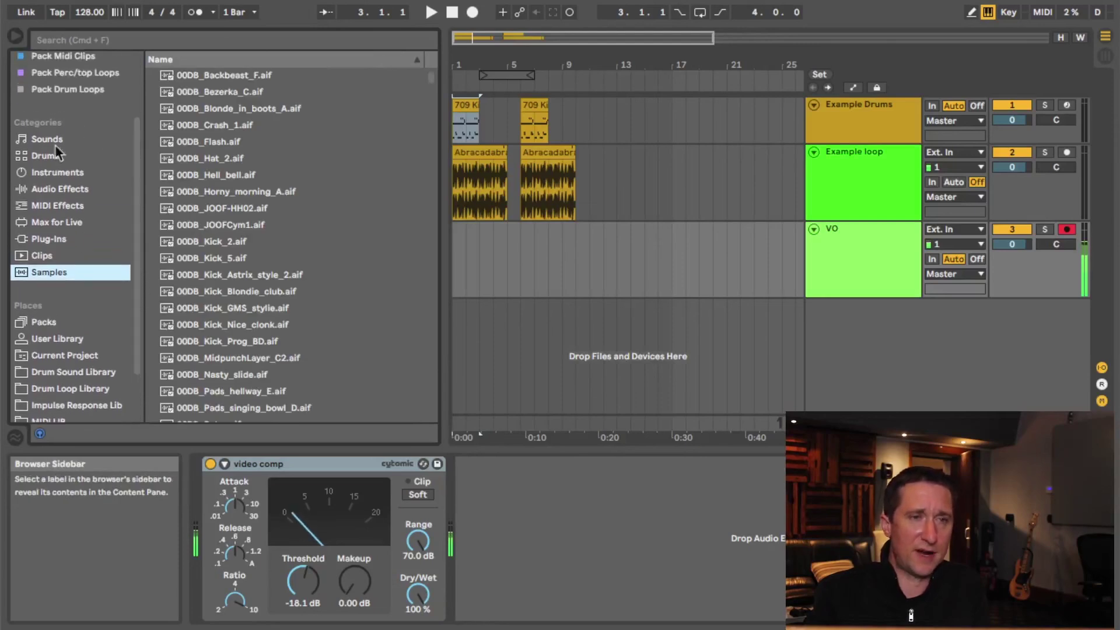
Step: Recheck Instruments and the colour-tagged Audio Effects, then list the installed Packs
left_click(71, 174)
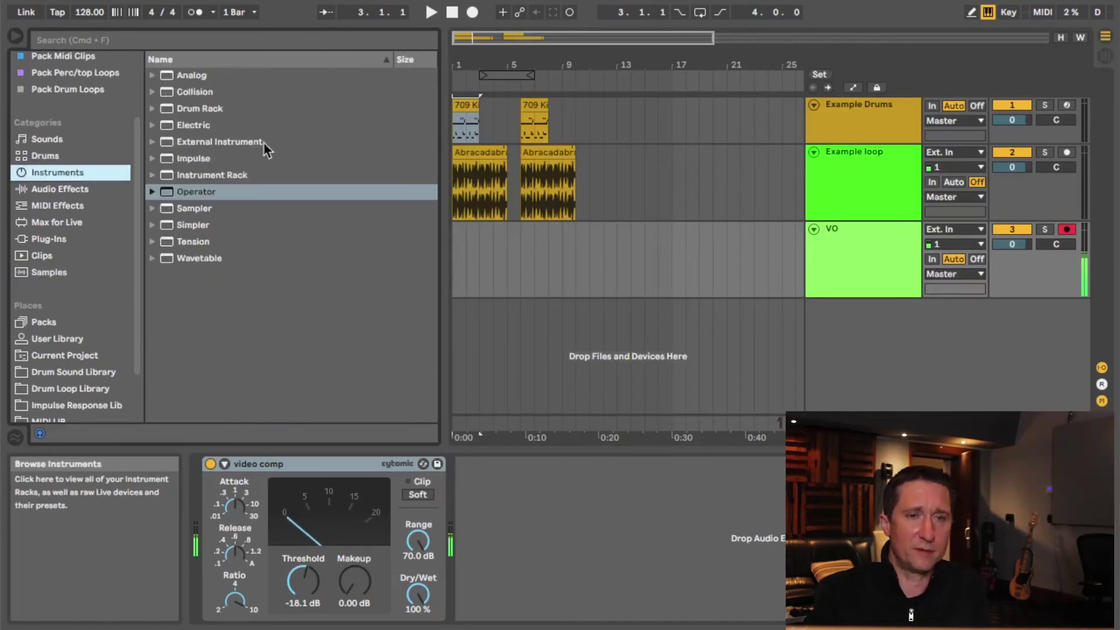
left_click(77, 188)
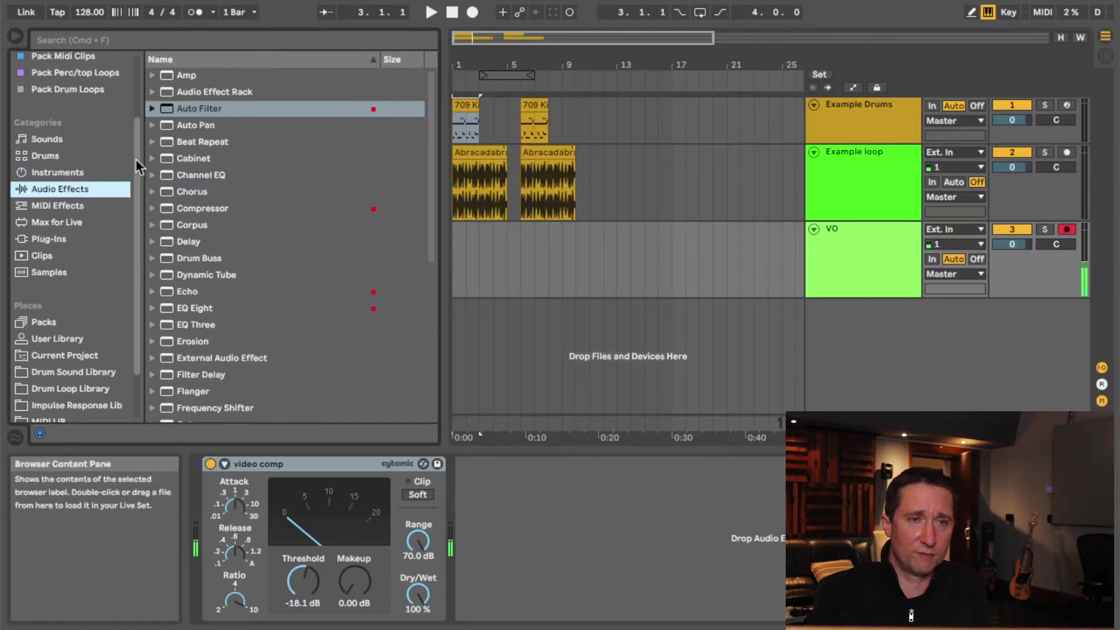
scroll(139, 196, "up", 2)
scroll(136, 201, "down", 1)
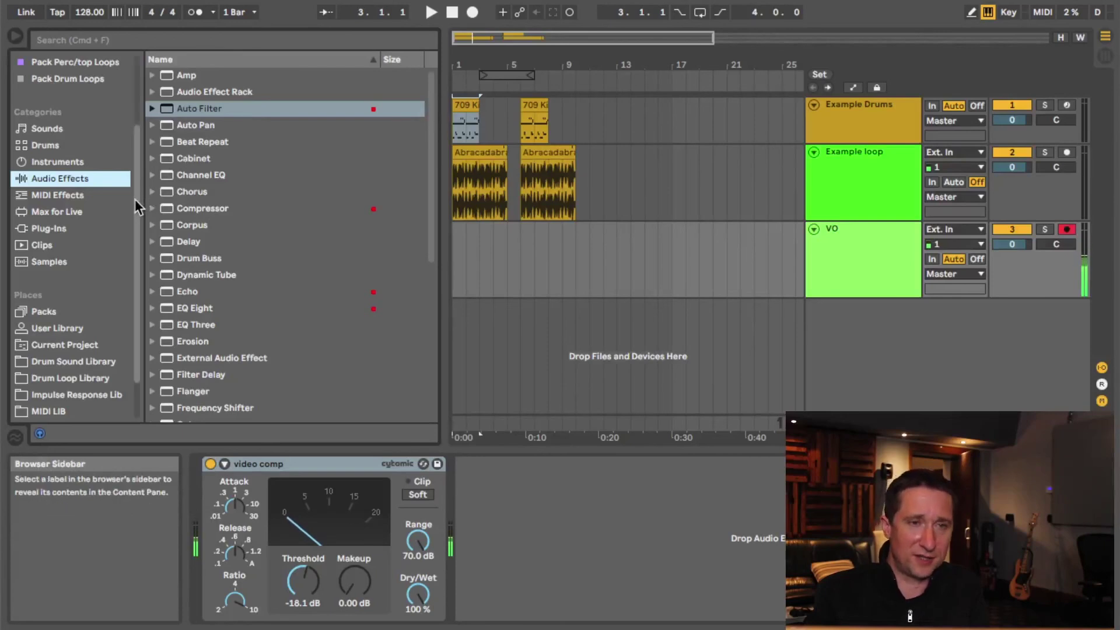
scroll(135, 198, "down", 1)
scroll(135, 206, "down", 3)
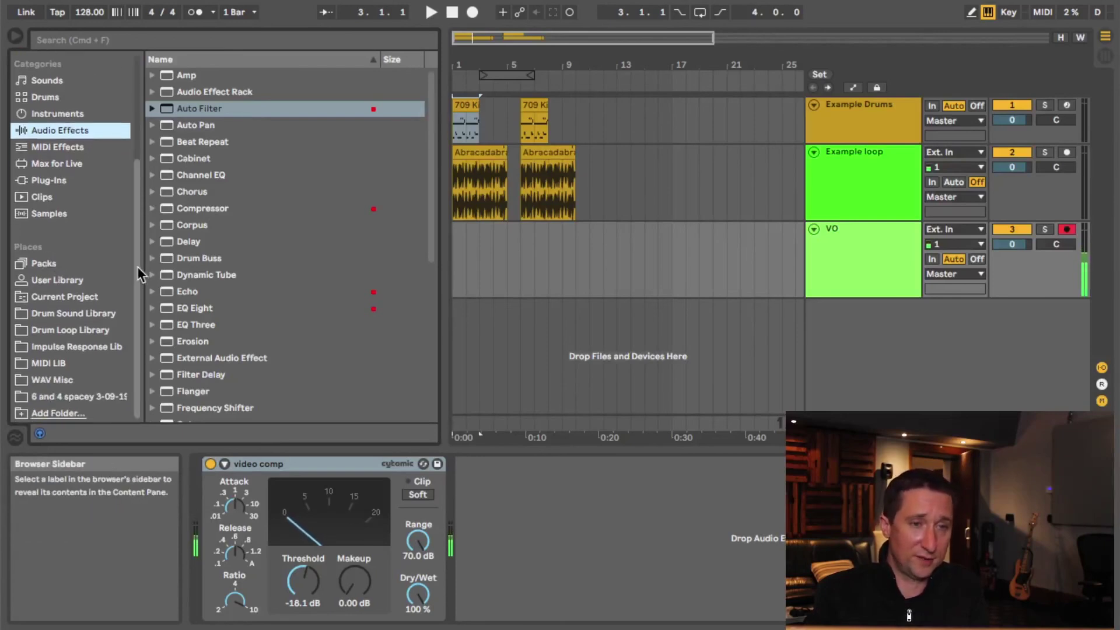
left_click_drag(138, 266, 153, 186)
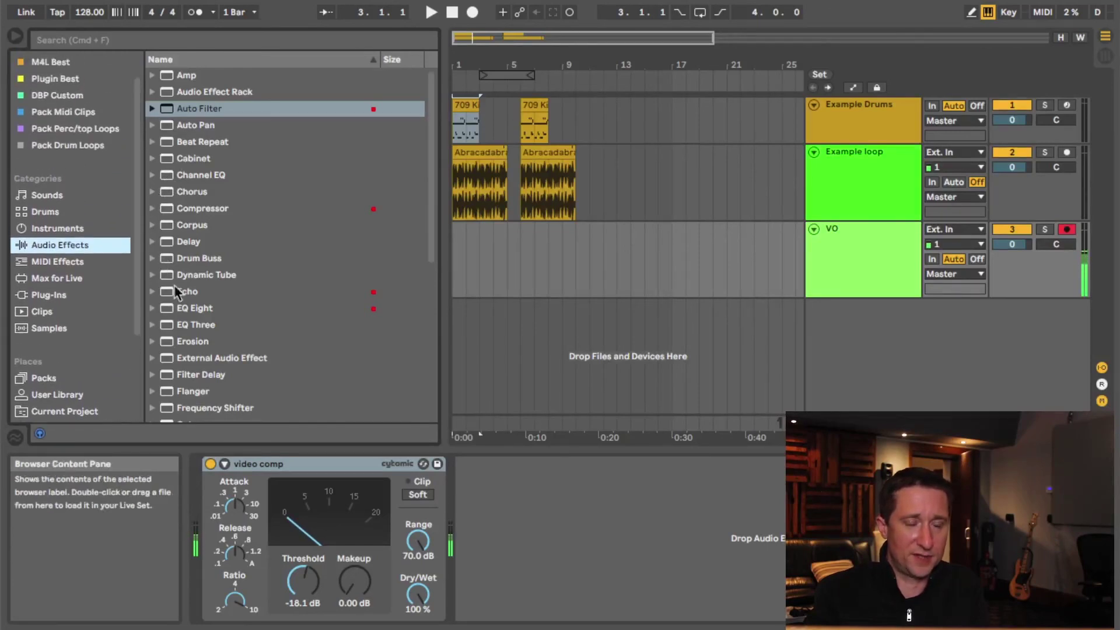
left_click(59, 381)
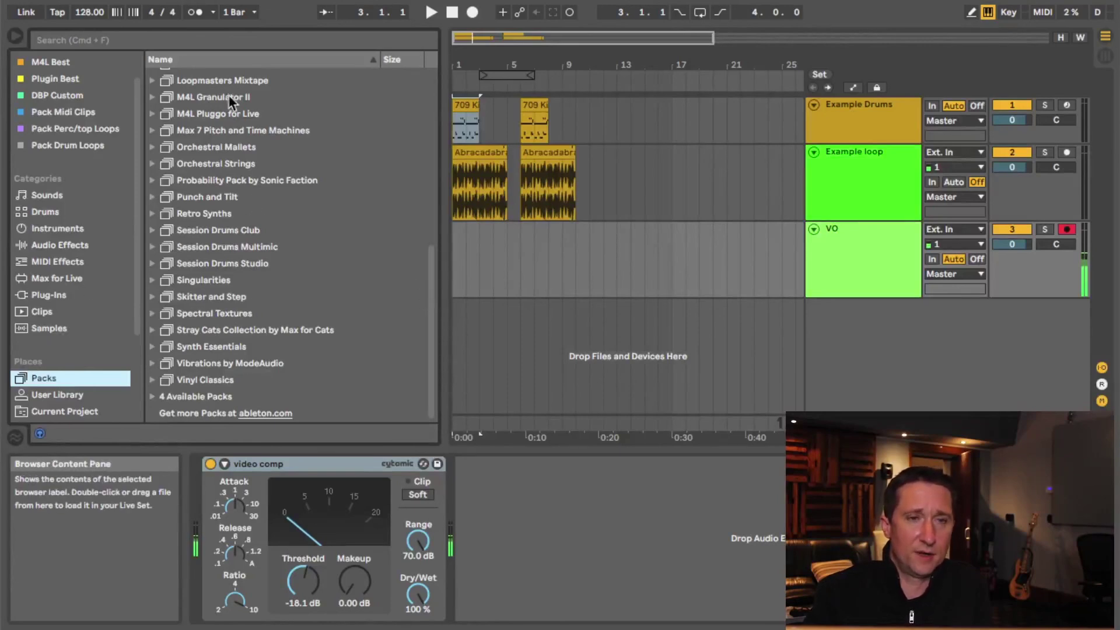
Step: Resize the browser panes, scroll the Places list and show the User Library folders
left_click_drag(429, 275, 439, 96)
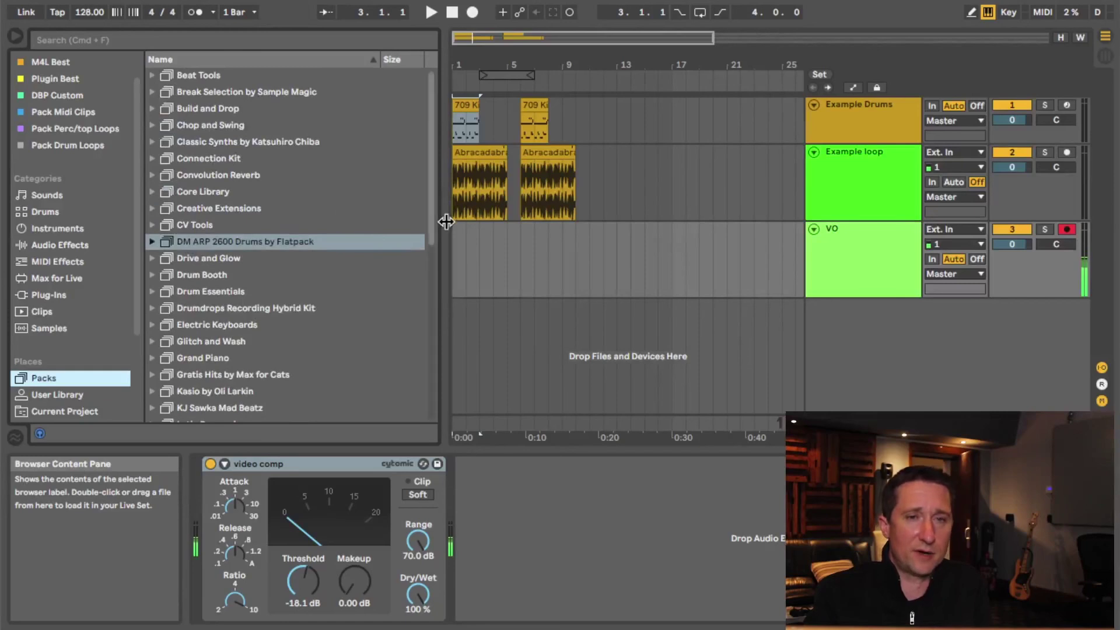
left_click_drag(429, 177, 430, 365)
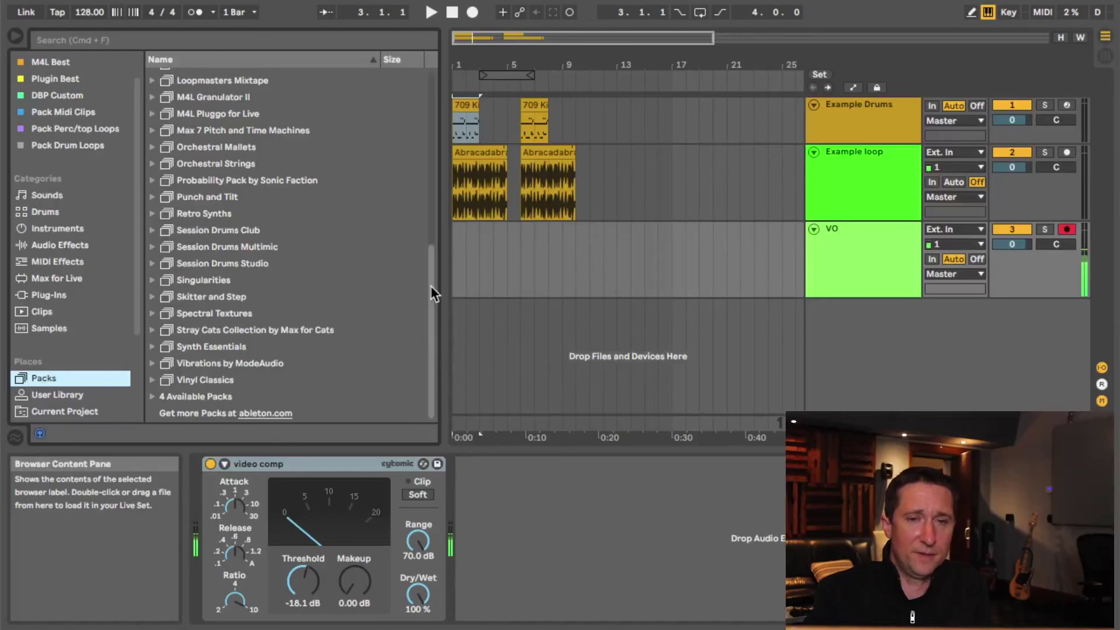
mouse_move(431, 286)
left_mouse_down()
mouse_move(432, 230)
mouse_move(432, 291)
left_mouse_up()
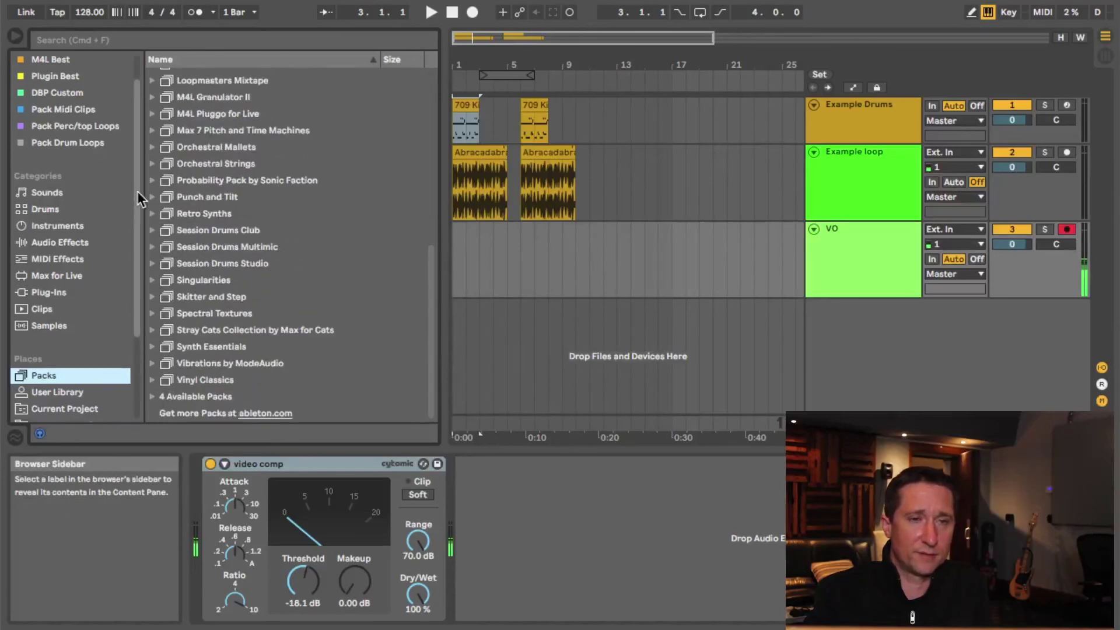
left_click_drag(138, 191, 138, 257)
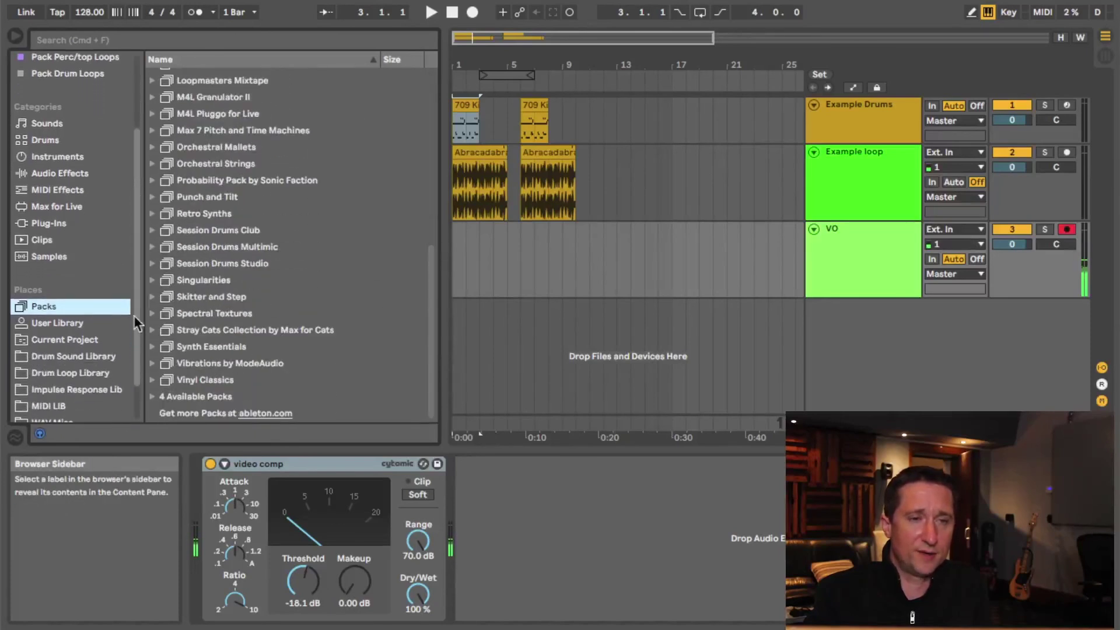
left_click(69, 323)
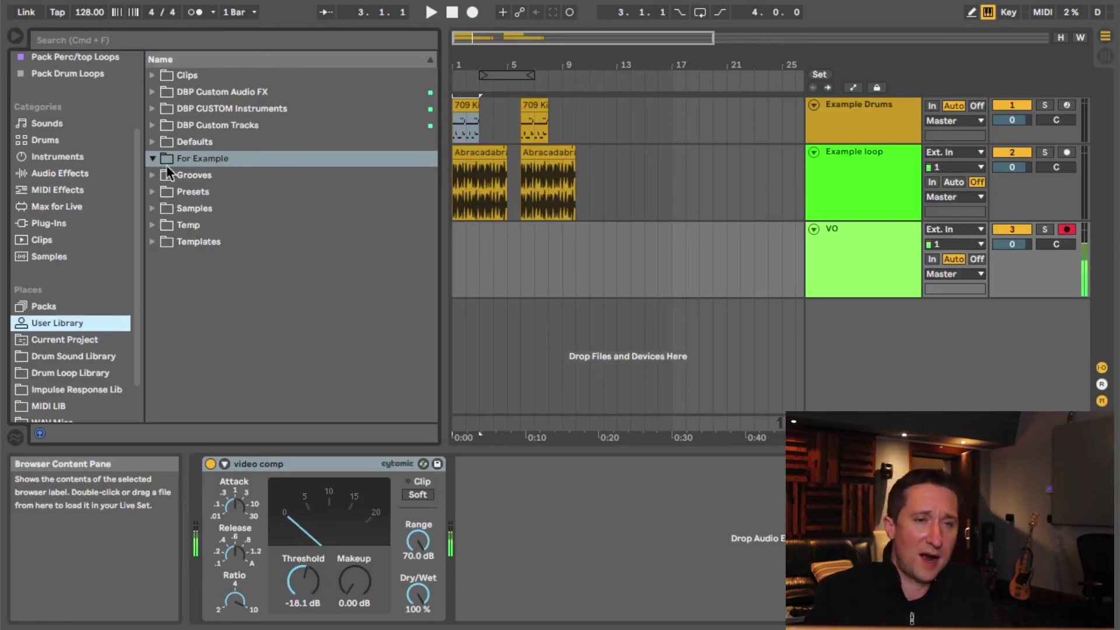
Step: Expand Presets to select the Amp presets folder, then collapse Presets again
left_click(153, 193)
scroll(175, 268, "down", 1)
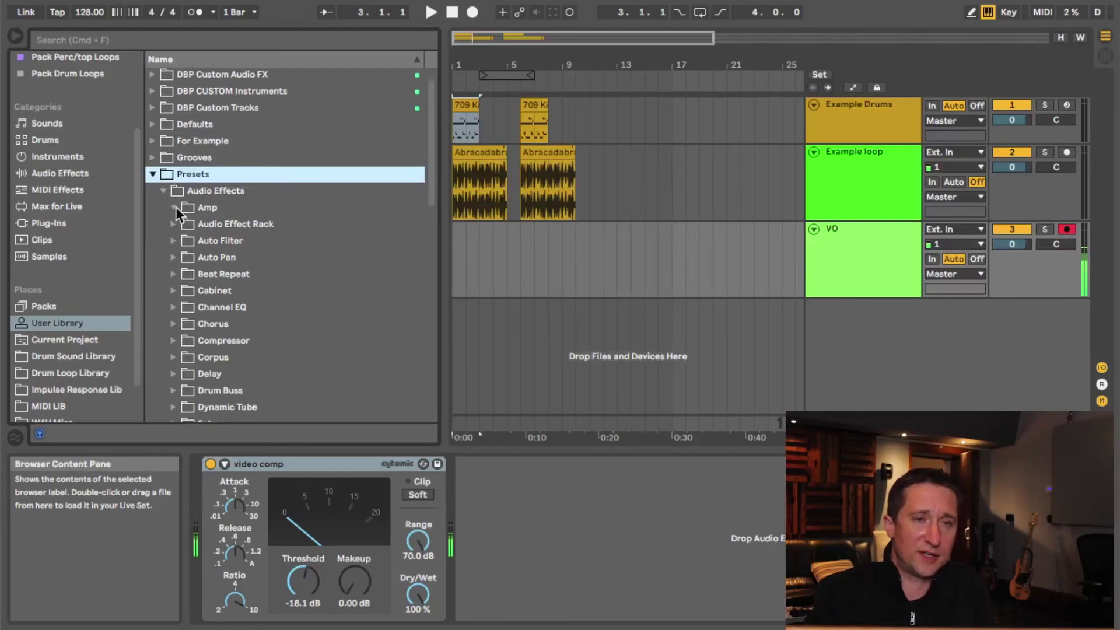
left_click(205, 209)
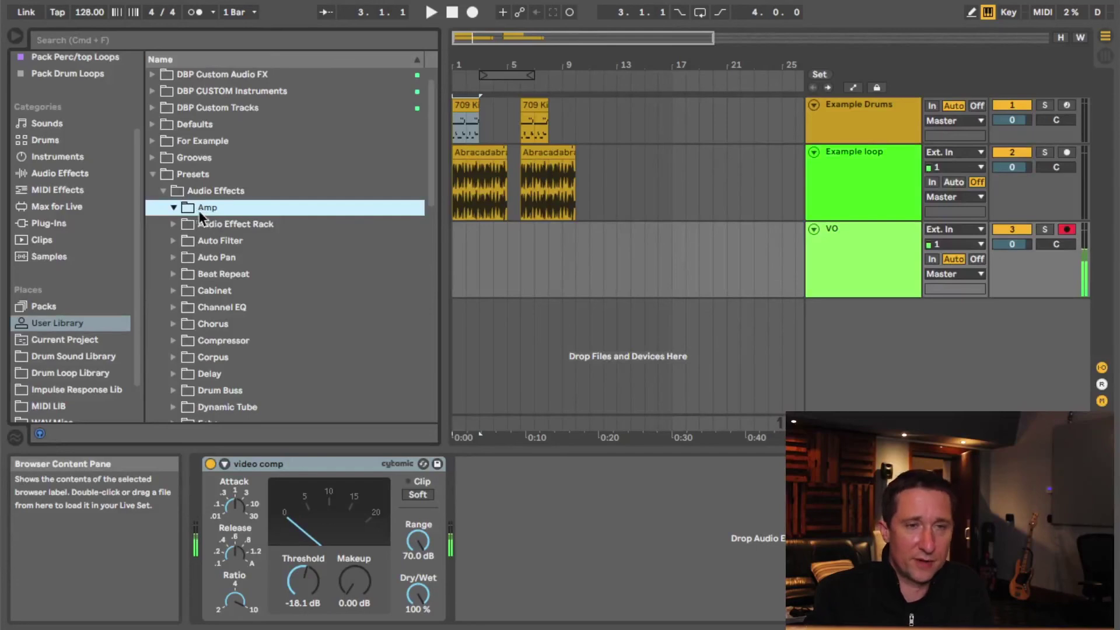
left_click(164, 190)
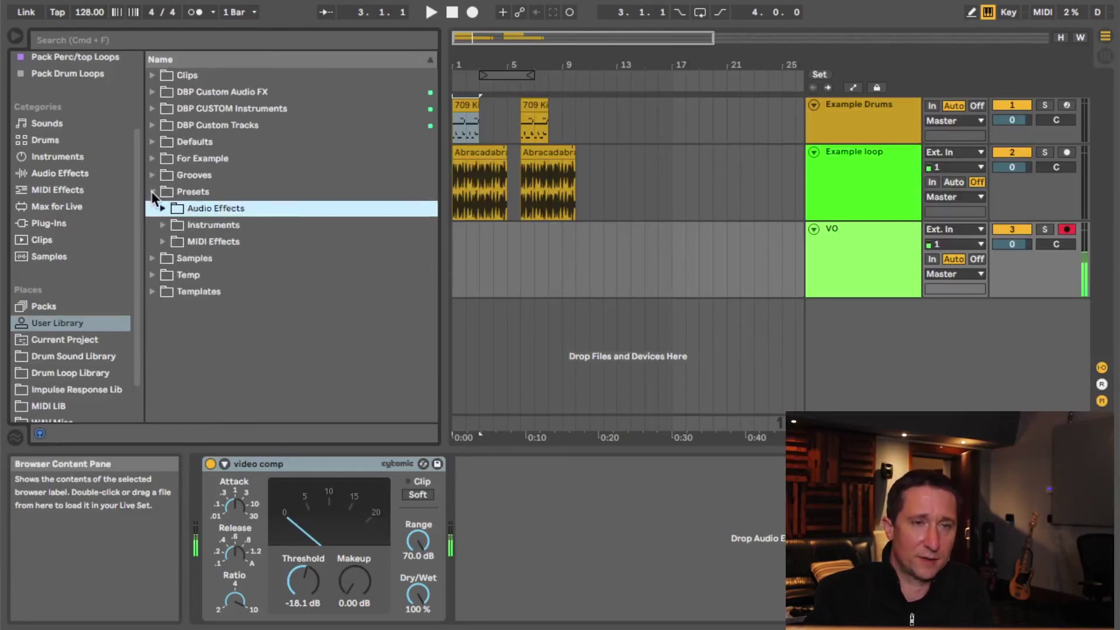
left_click(152, 191)
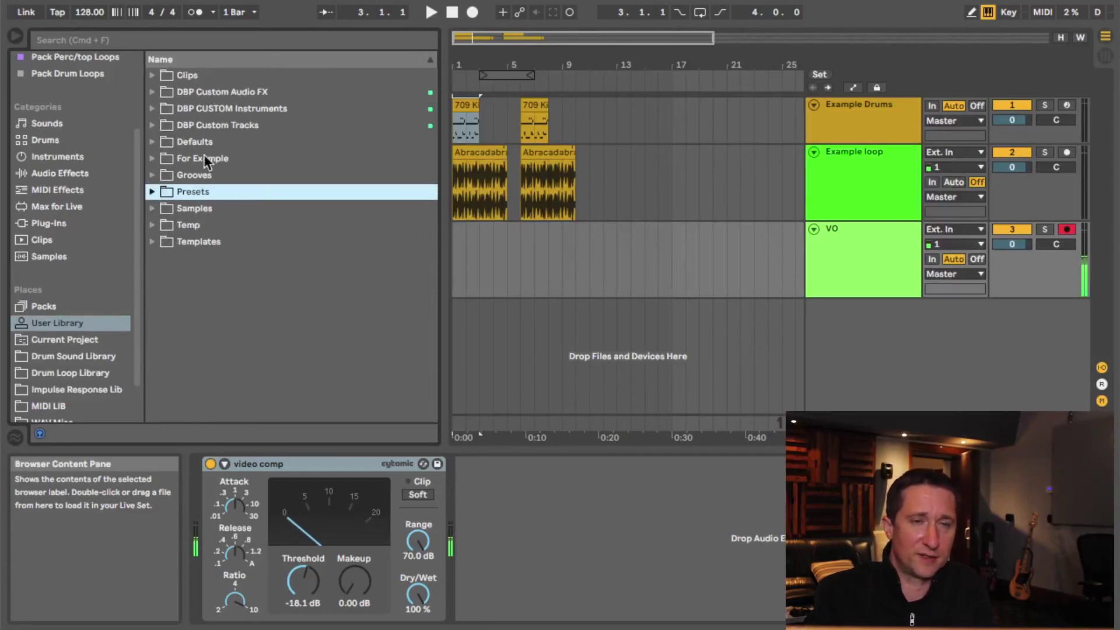
Step: Look through the DBP Custom Audio FX, Instruments and Tracks folders without adding a folder
left_click(239, 92)
left_click(248, 108)
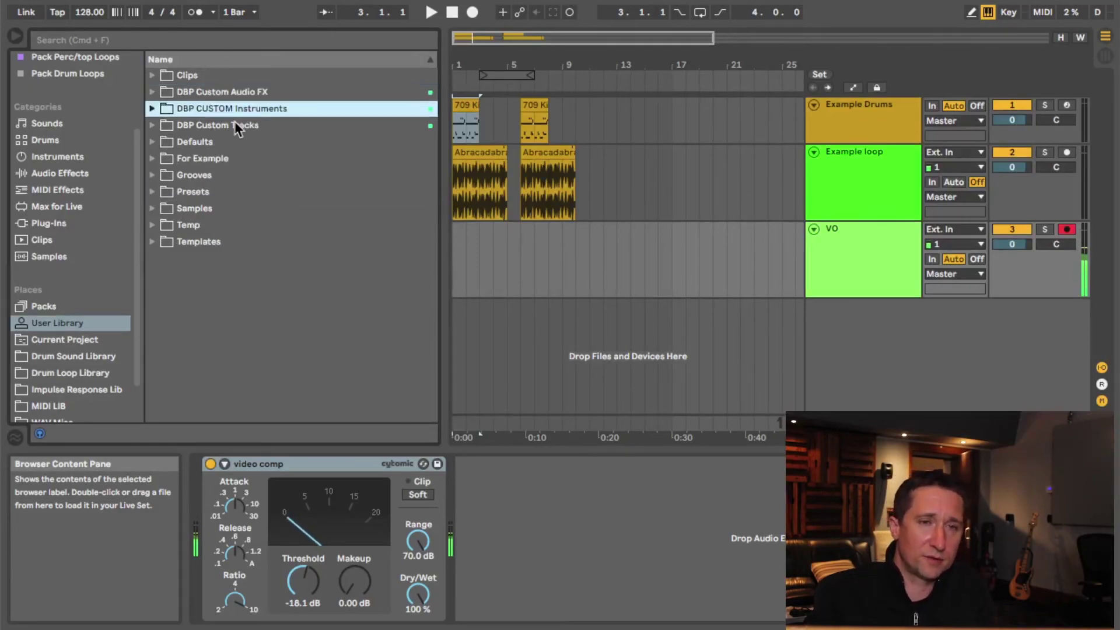
left_click(234, 124)
right_click(219, 326)
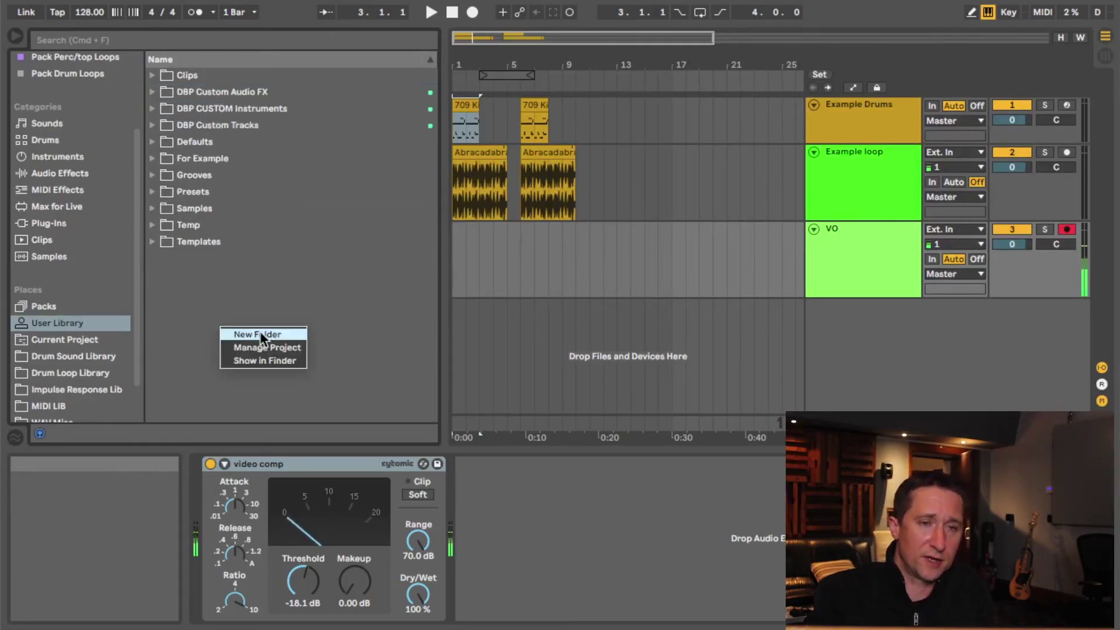
left_click(208, 281)
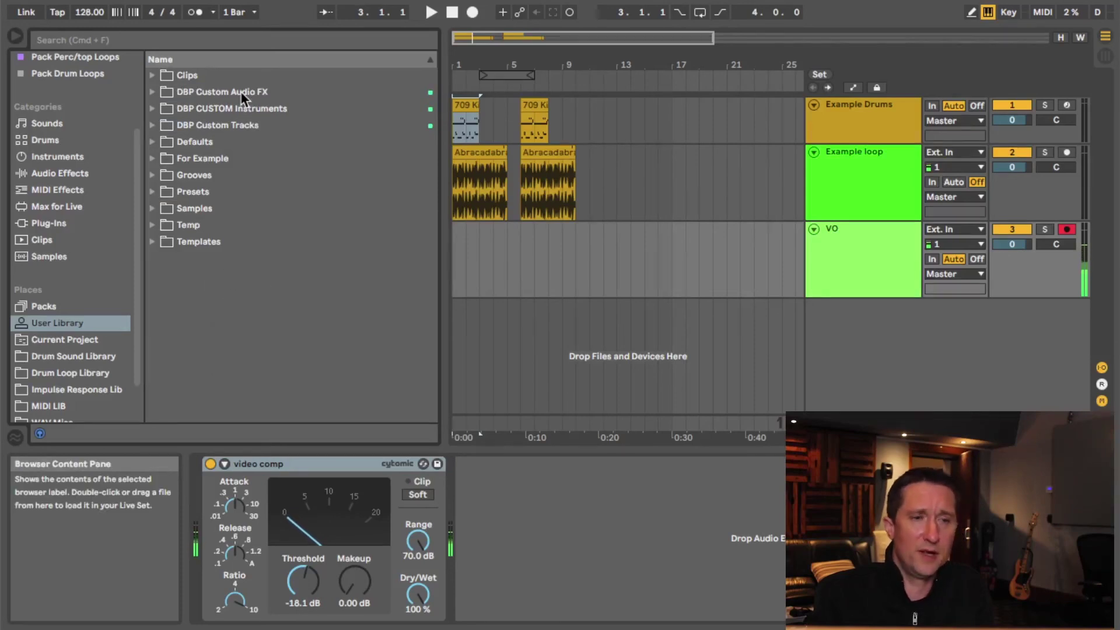
left_click(240, 91)
left_click(257, 109)
left_click(238, 125)
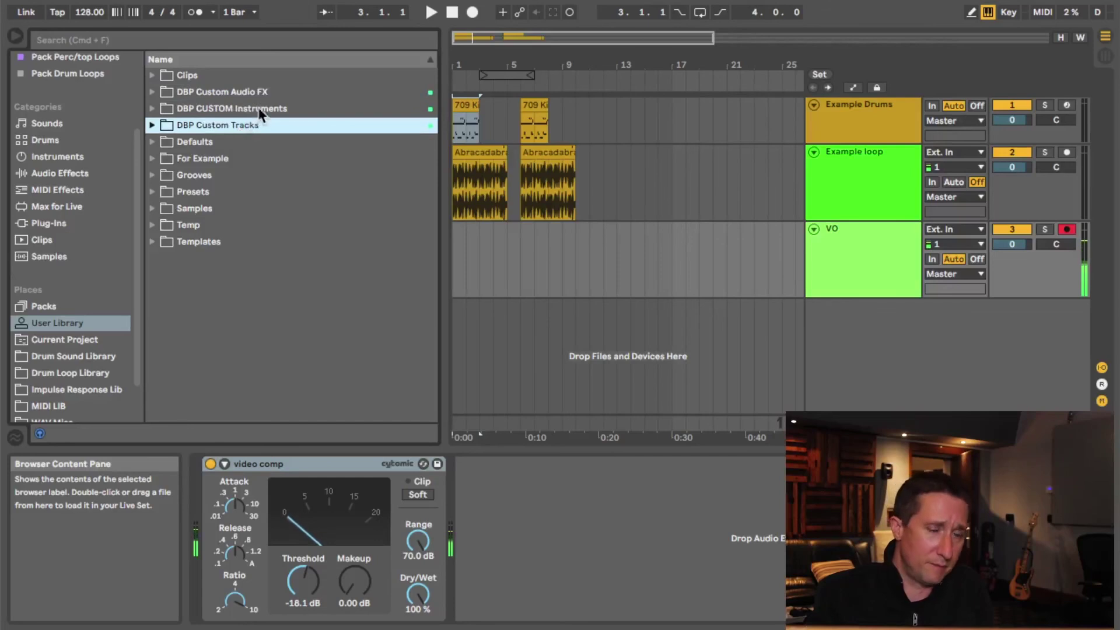
left_click(265, 93)
left_click(262, 110)
left_click(257, 126)
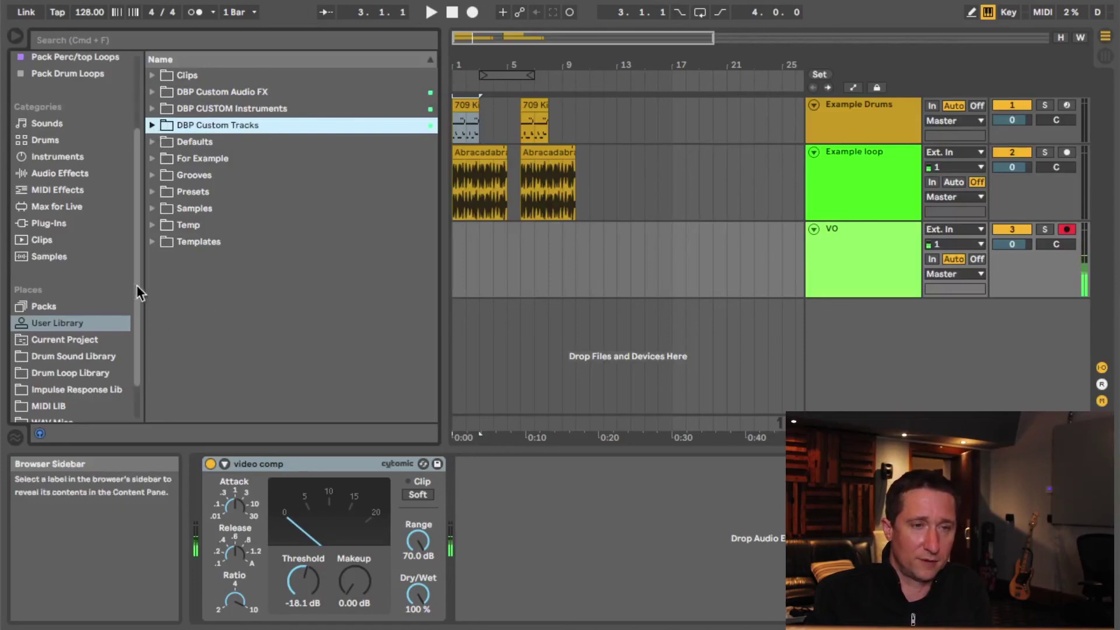
Step: Toggle the Presets folder once more and switch to the Current Project
scroll(137, 284, "down", 2)
left_click(152, 193)
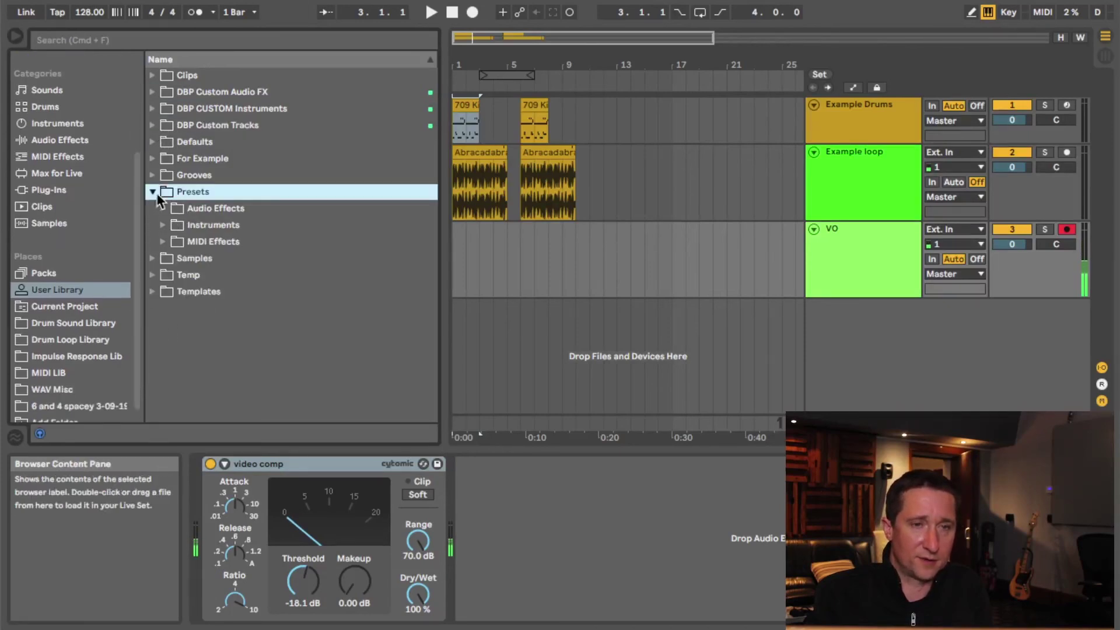
left_click(154, 192)
scroll(135, 245, "up", 1)
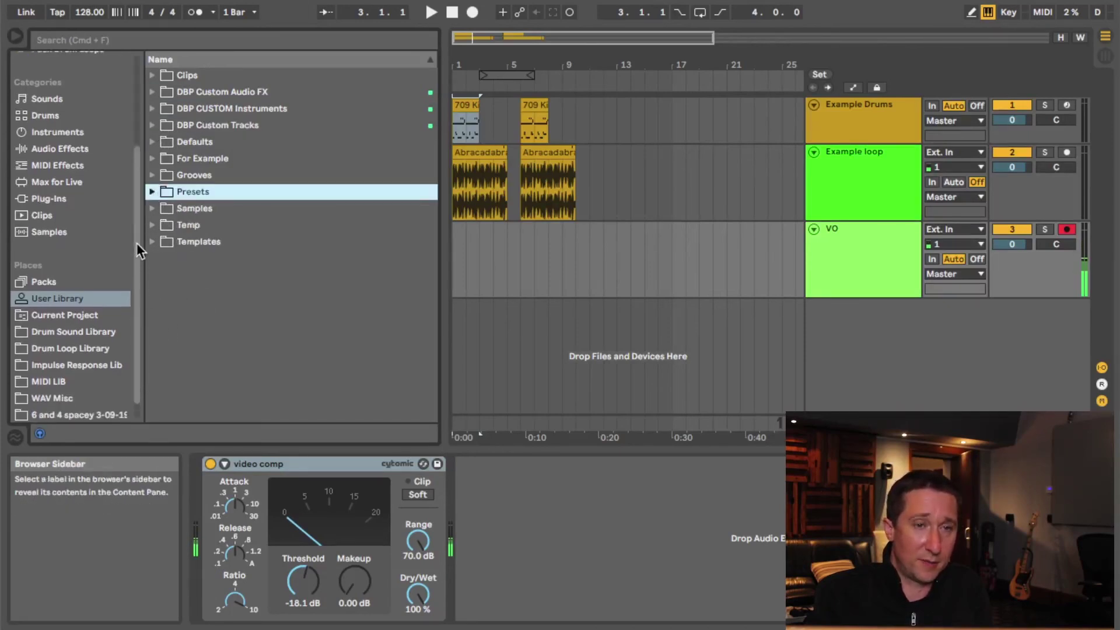
left_click(82, 316)
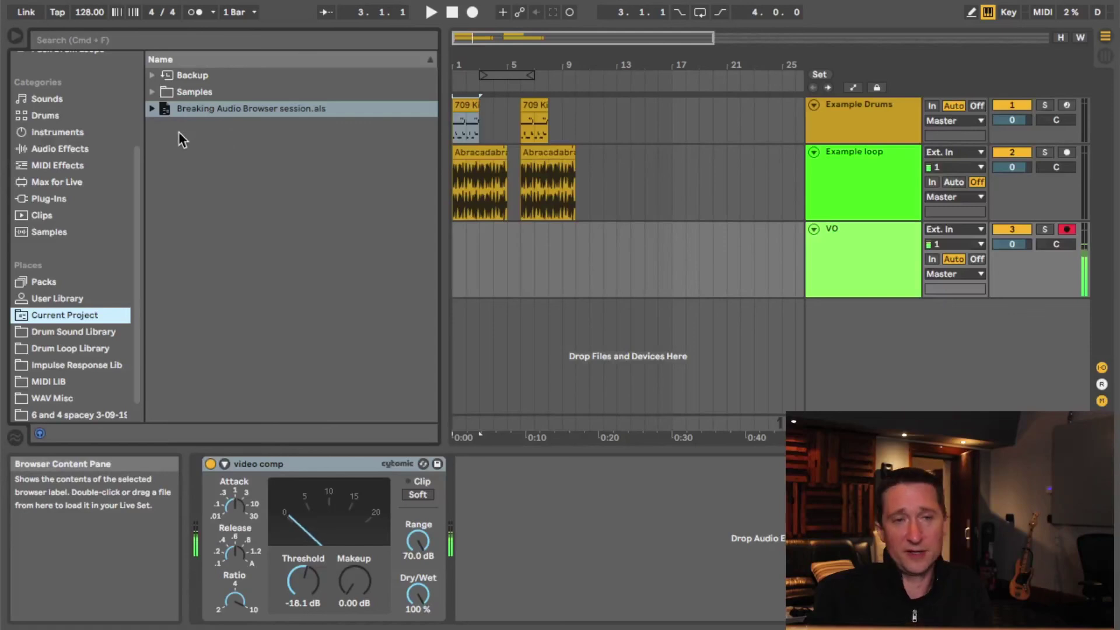
Step: Expand and collapse Samples and Breaking Audio Browser session.als to inspect their contents
left_click(151, 109)
left_click(152, 92)
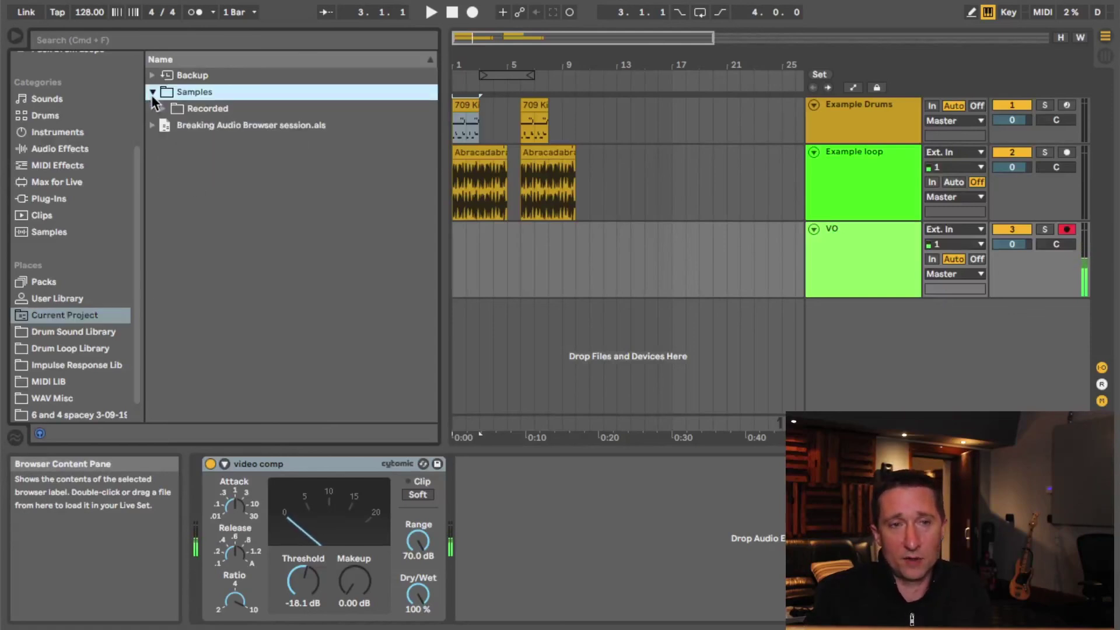
left_click(152, 93)
left_click(151, 109)
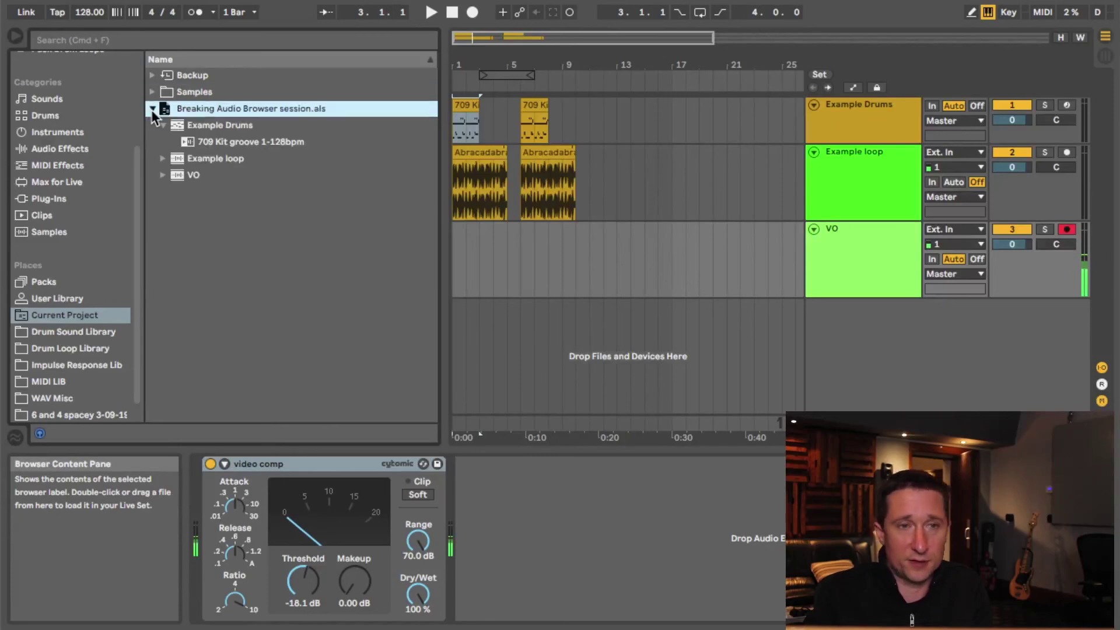
left_click(152, 109)
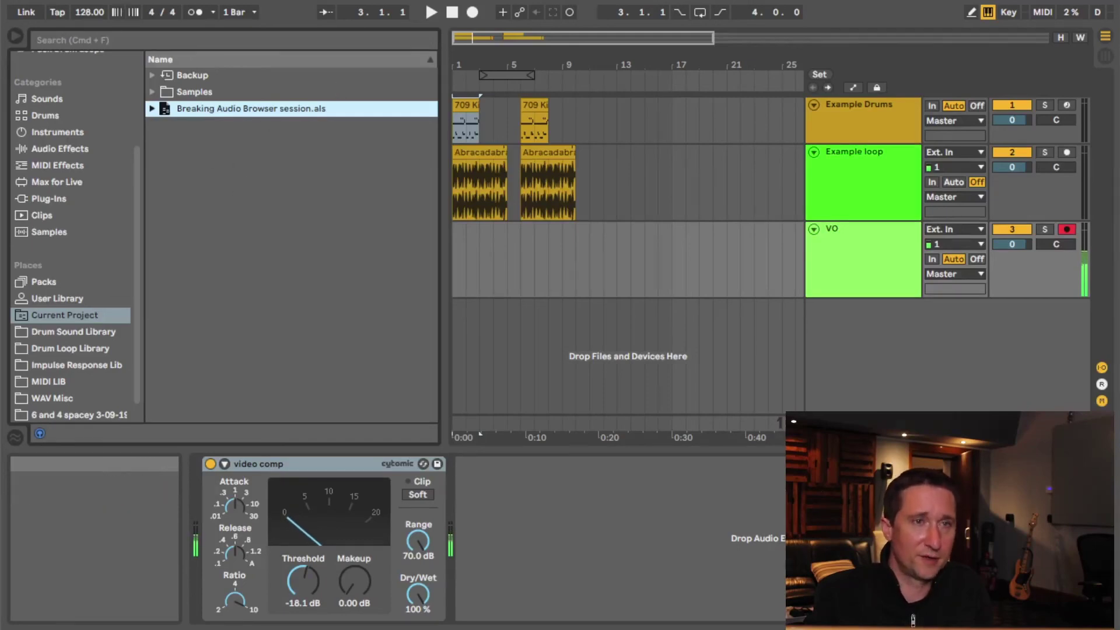
left_click(96, 0)
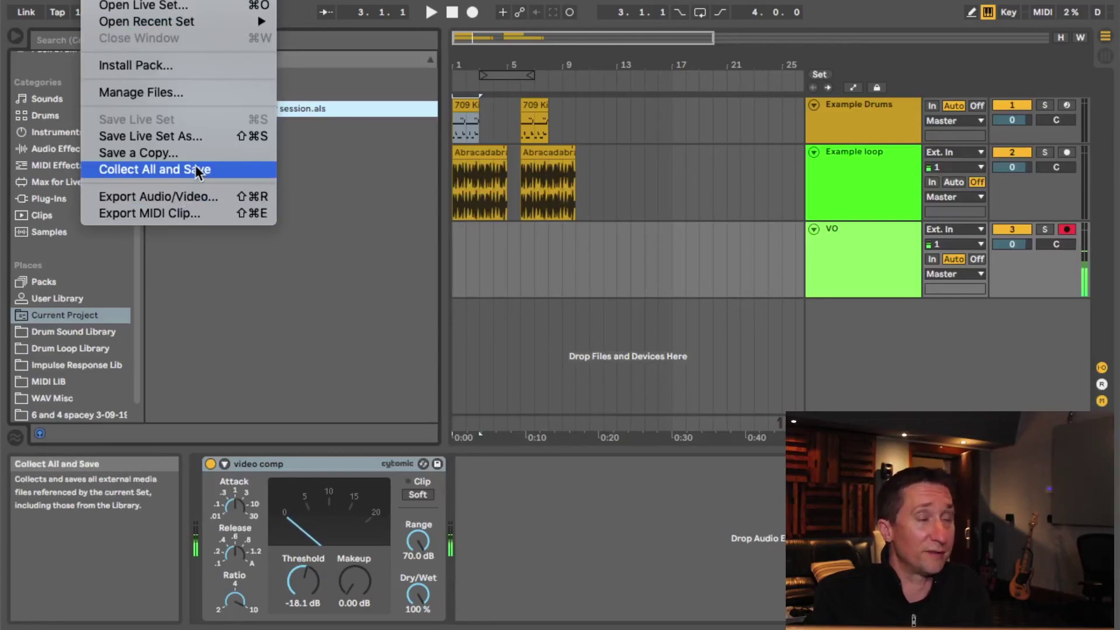
left_click(572, 335)
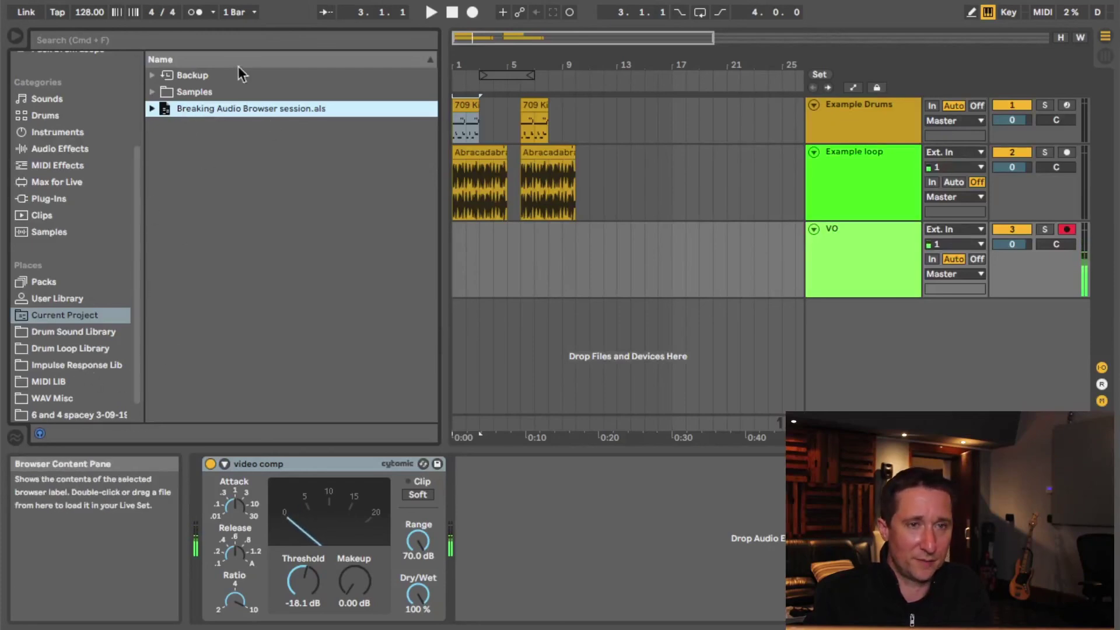
left_click_drag(137, 319, 138, 346)
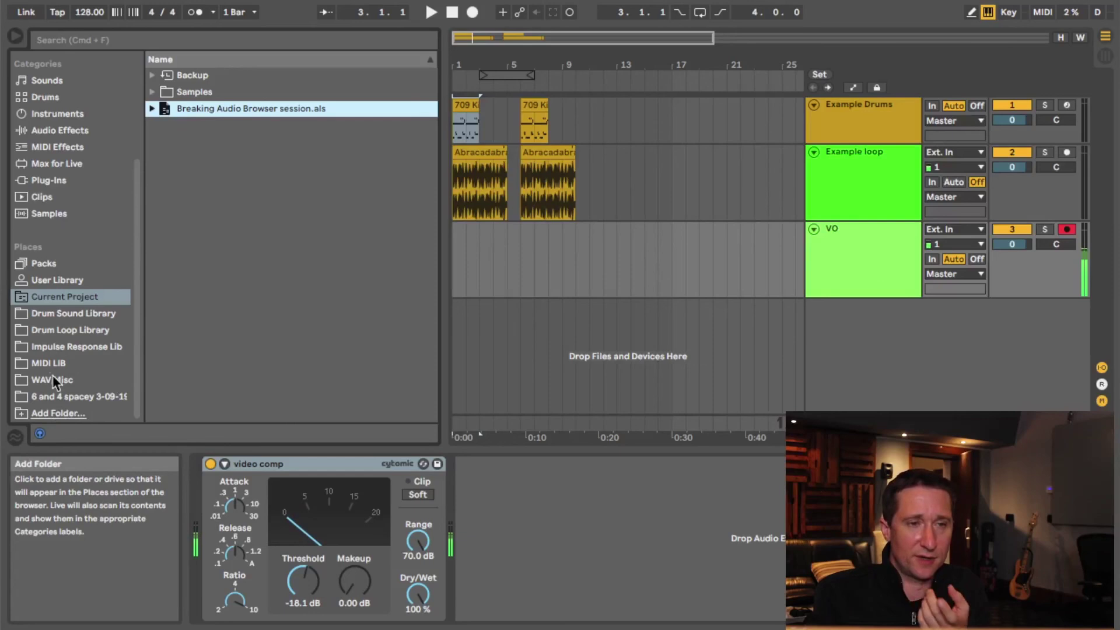
left_click(65, 415)
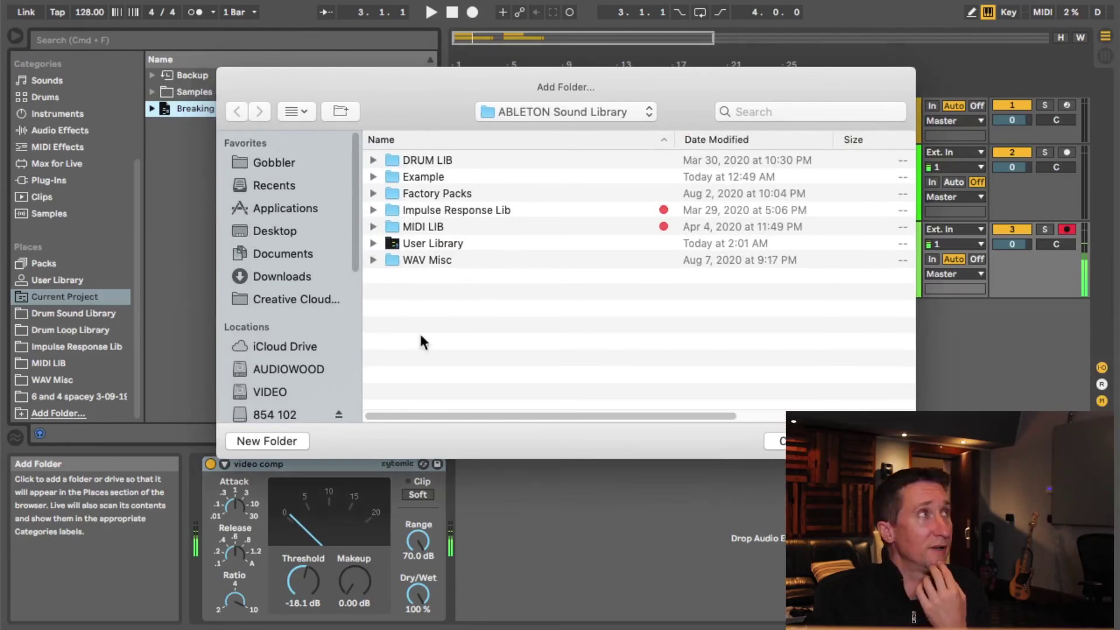
left_click(424, 179)
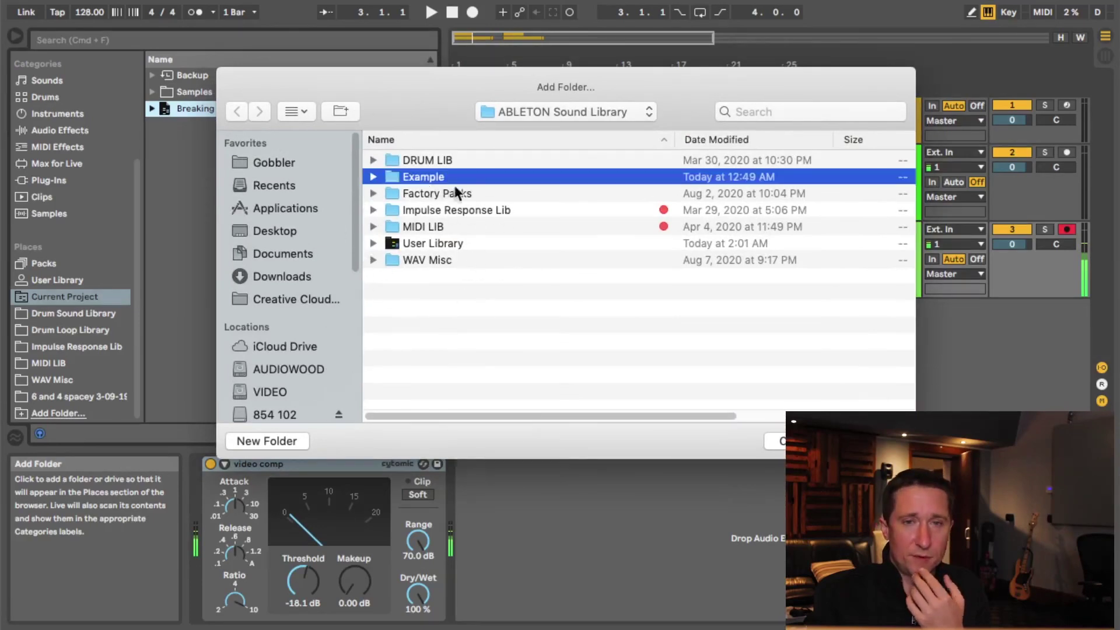
left_click(440, 195)
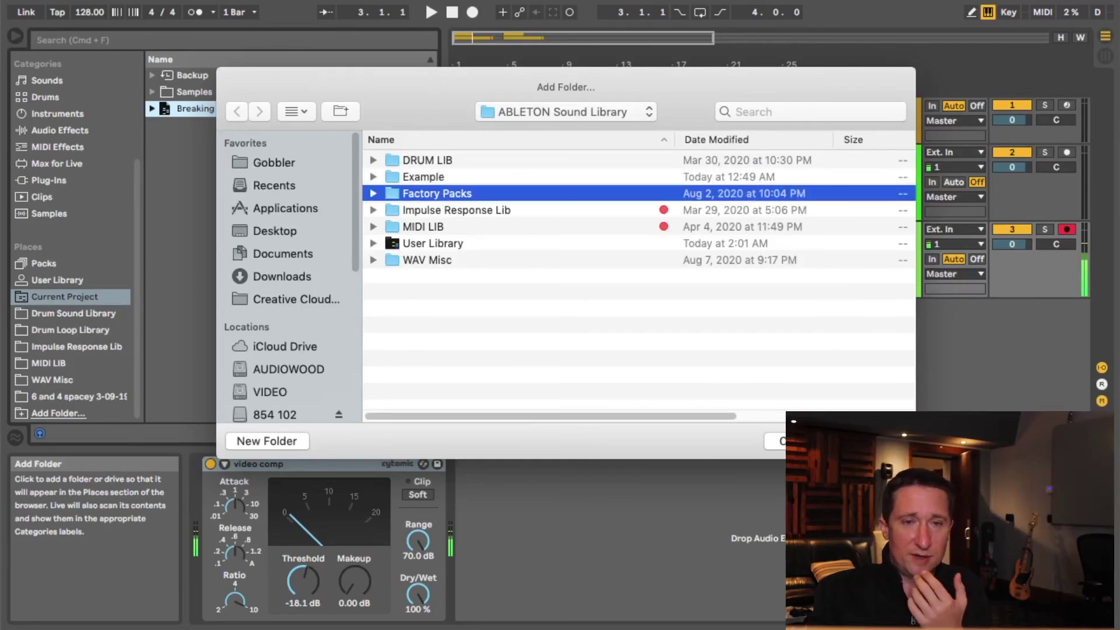
left_click(775, 441)
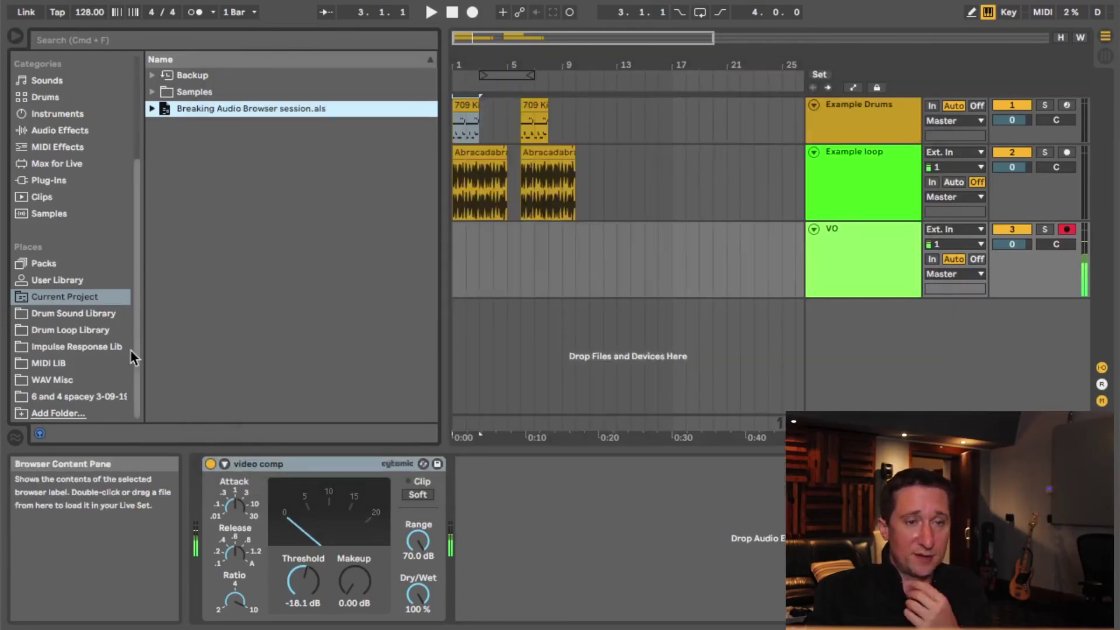
Step: Open the Drum Loop Library and inspect the Vinyl Drum Loops 080s and 100s folders
scroll(135, 336, "up", 1)
scroll(135, 334, "down", 1)
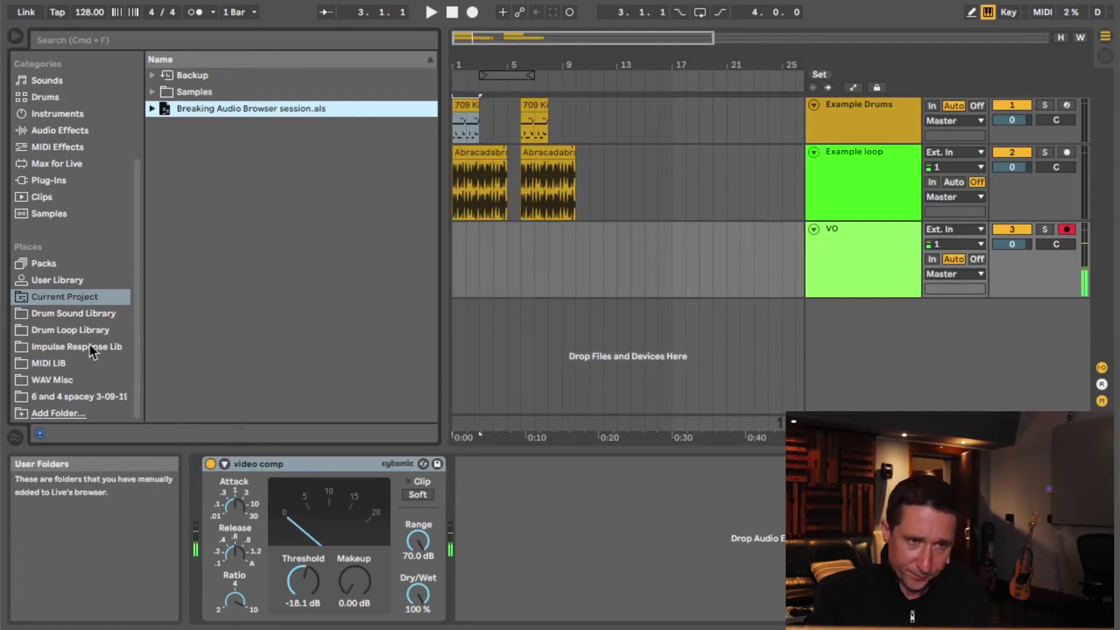
left_click(98, 330)
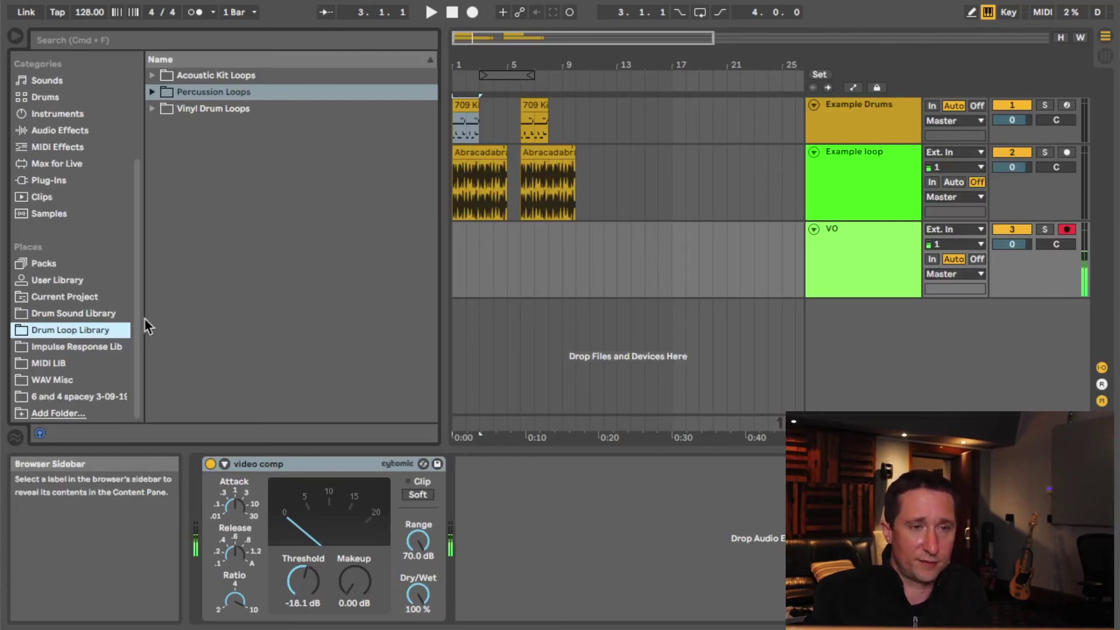
left_click(154, 109)
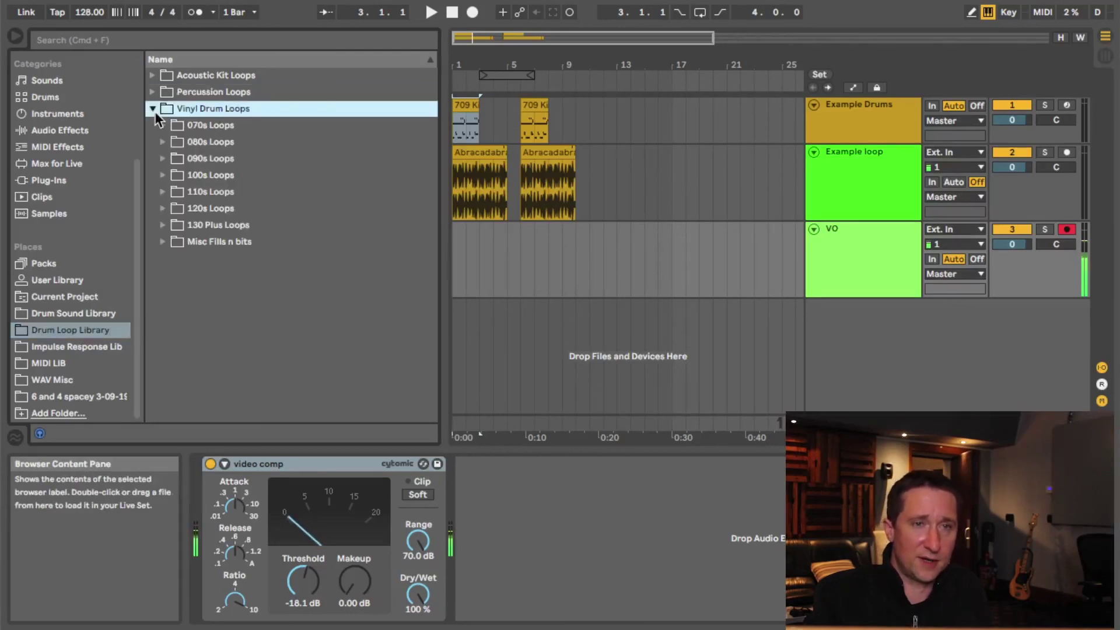
left_click(162, 142)
left_click(161, 142)
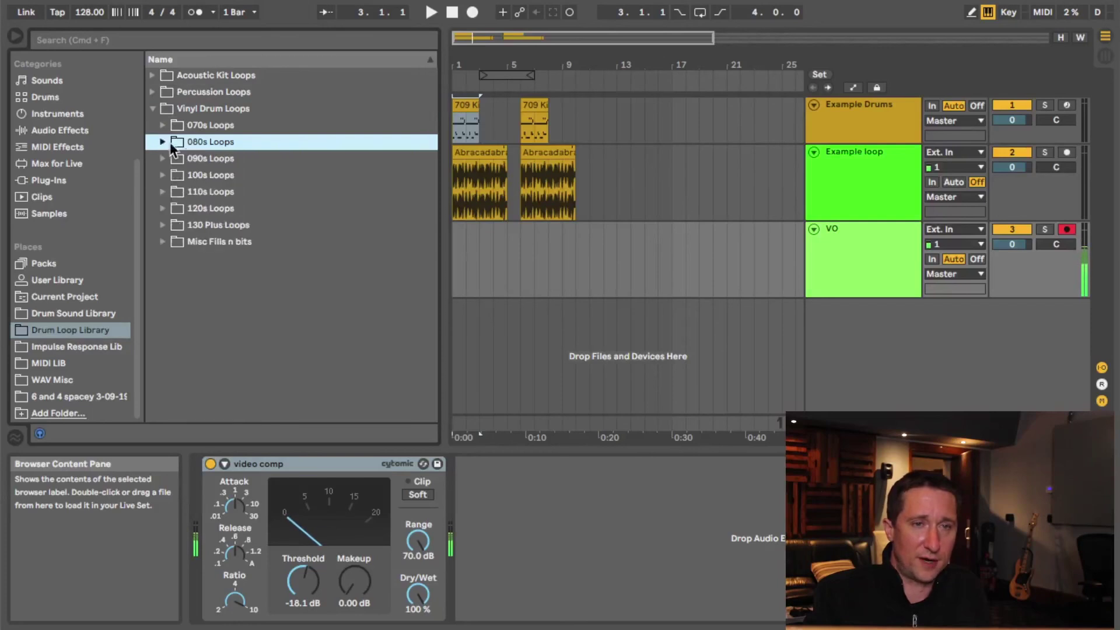
left_click(161, 174)
left_click(160, 173)
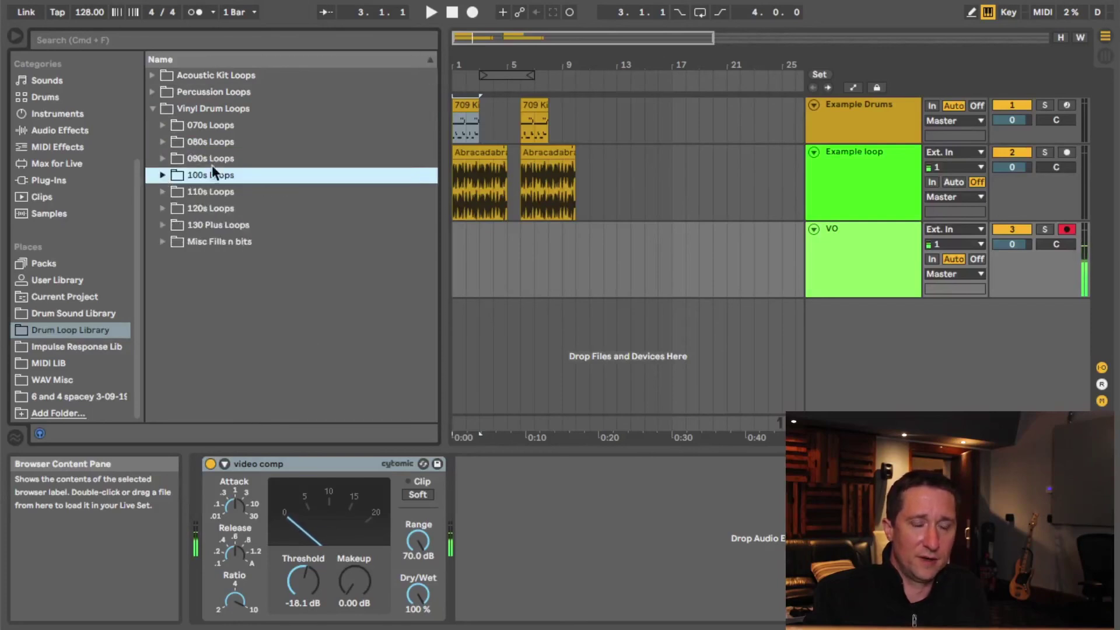
left_click(150, 108)
Step: Peek into Percussion Loops and the Vinyl Drum Loops 070s Loops subfolder
left_click(152, 90)
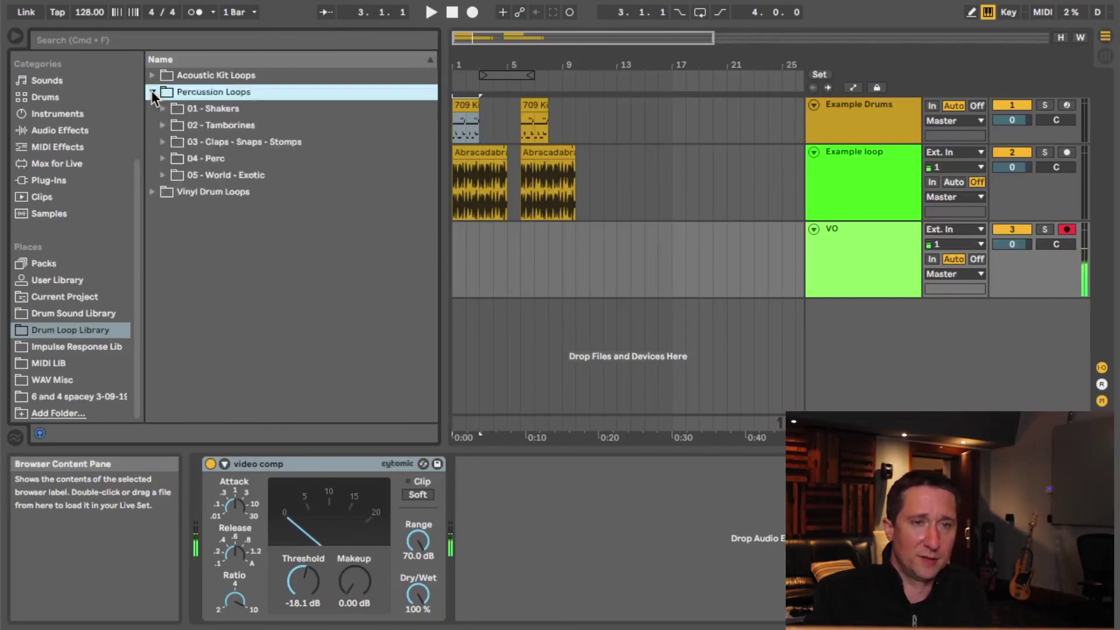
left_click(151, 91)
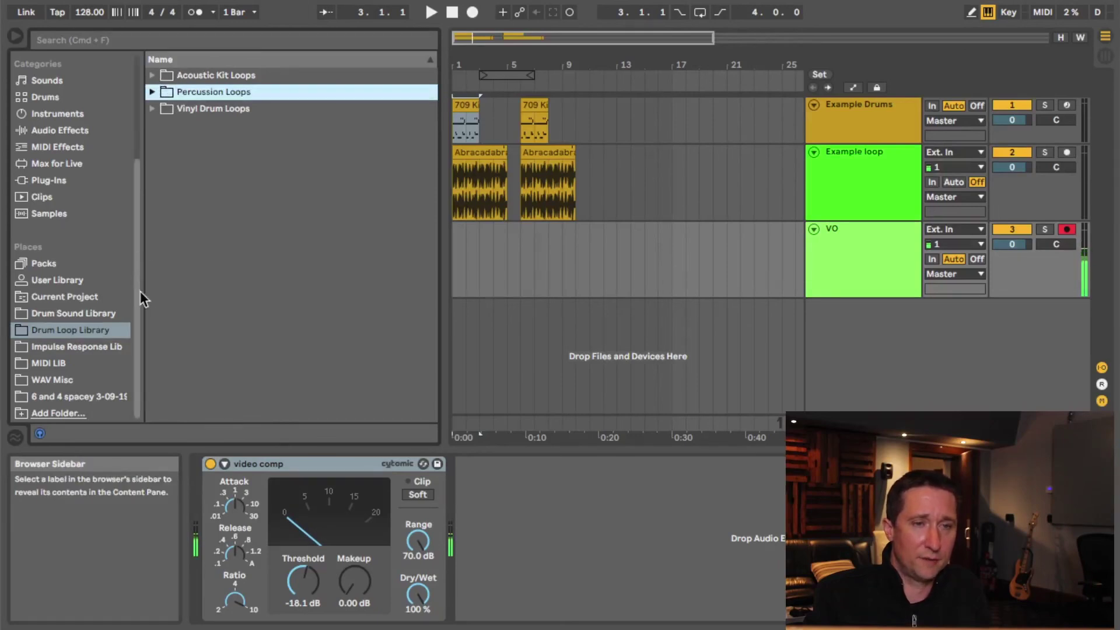
left_click(152, 108)
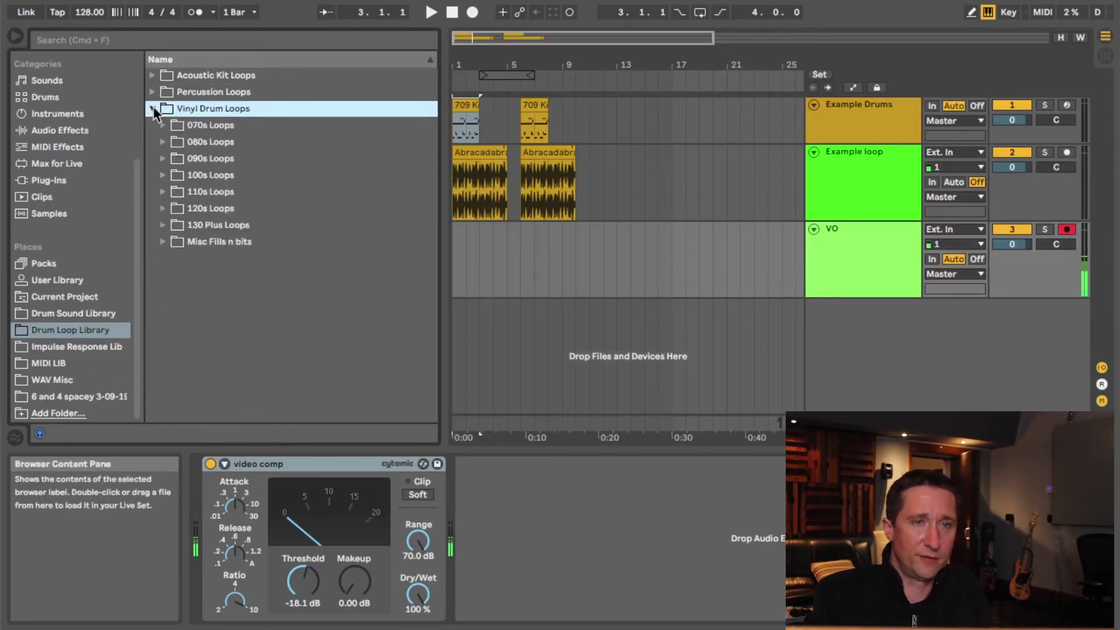
left_click(164, 126)
left_click(151, 108)
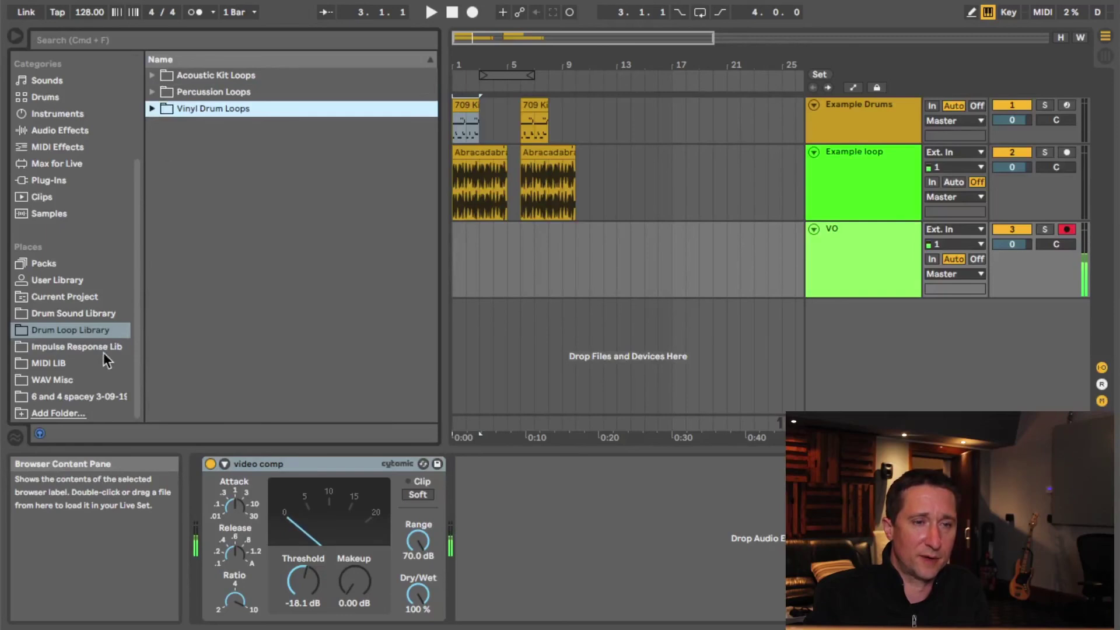
Step: Show the Impulse Response Lib place and reveal it in Finder
left_click(77, 344)
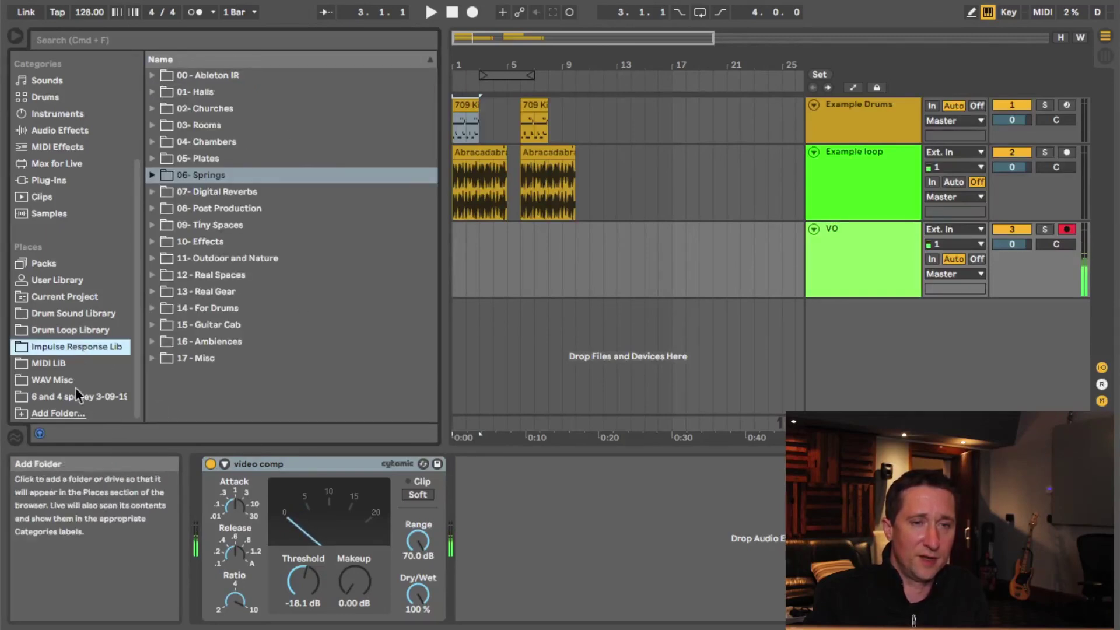
right_click(78, 347)
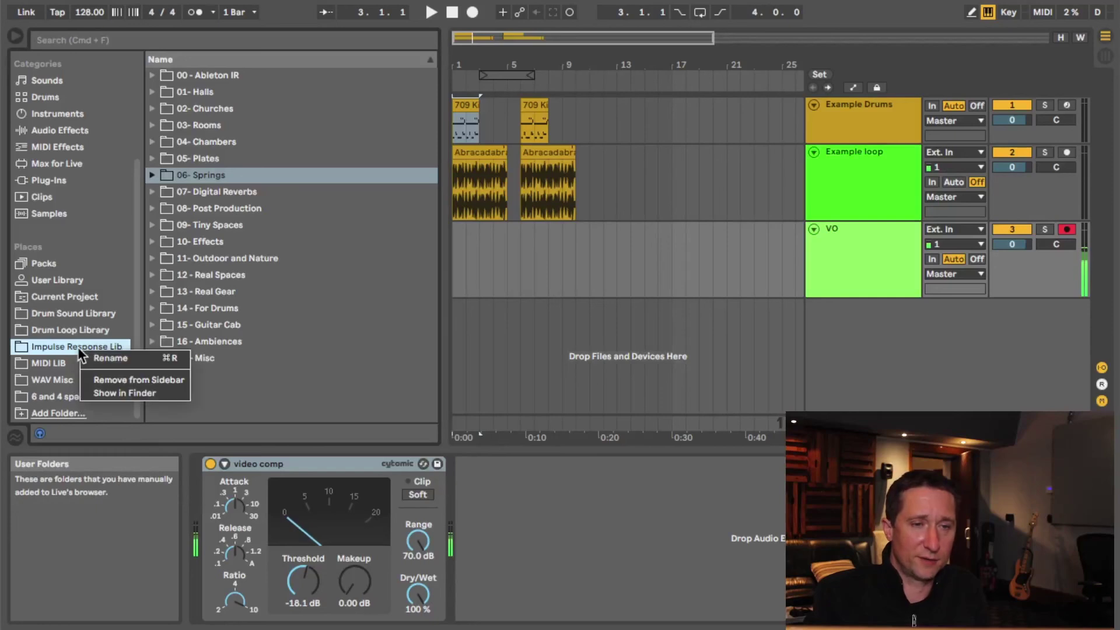
left_click(135, 392)
Step: Reposition Finder and drag the Impulse Response Lib folder into Live's Places list
left_click_drag(670, 13, 503, 54)
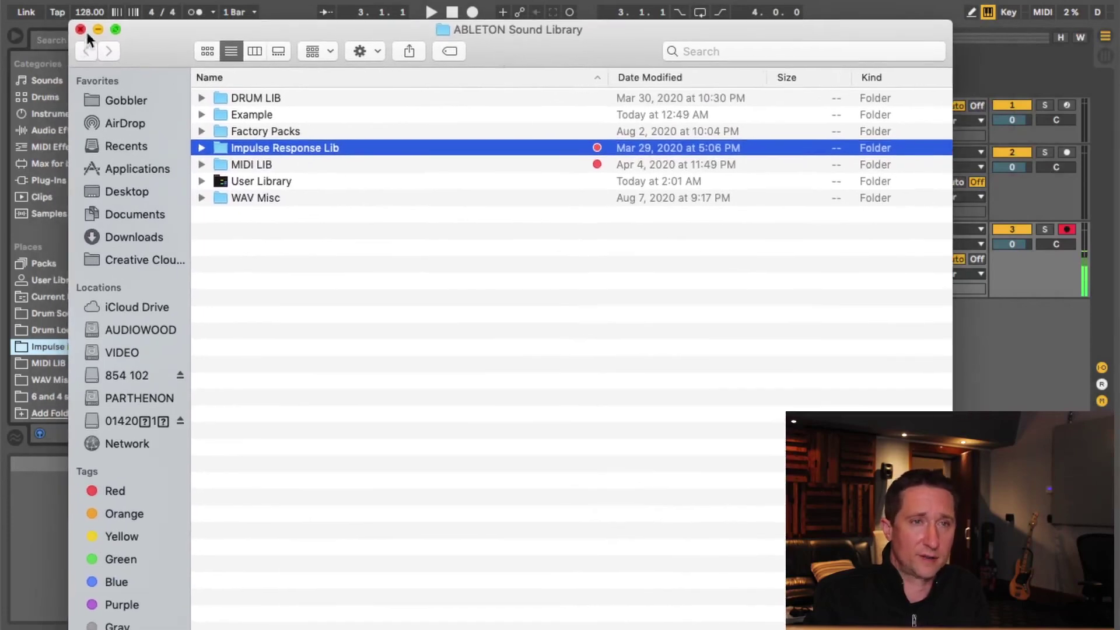
left_click_drag(176, 41, 330, 17)
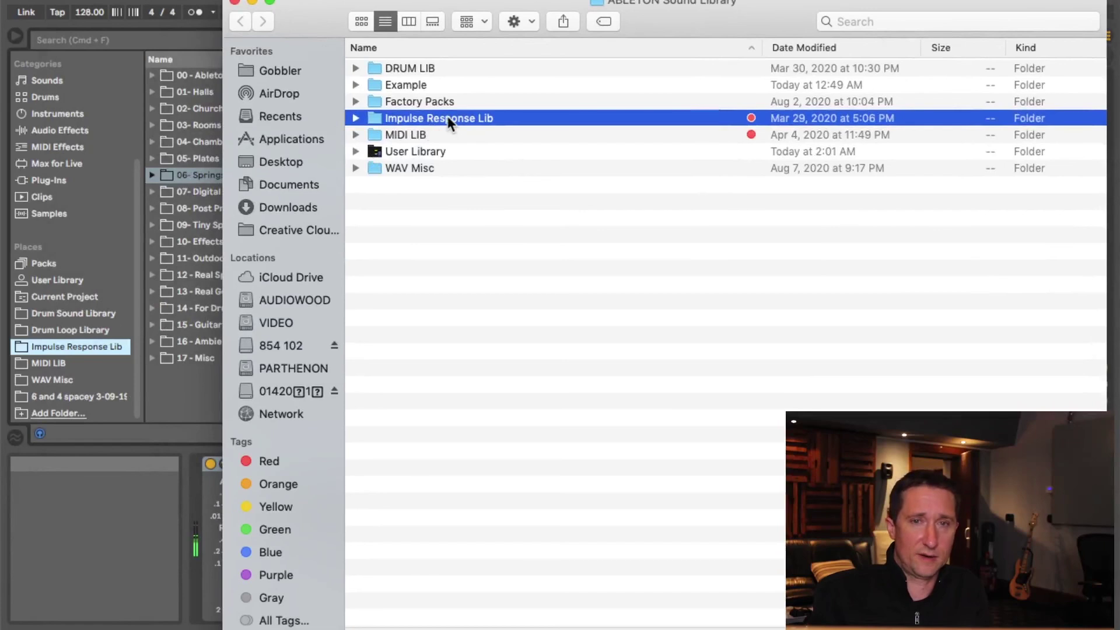
left_click_drag(445, 115, 86, 346)
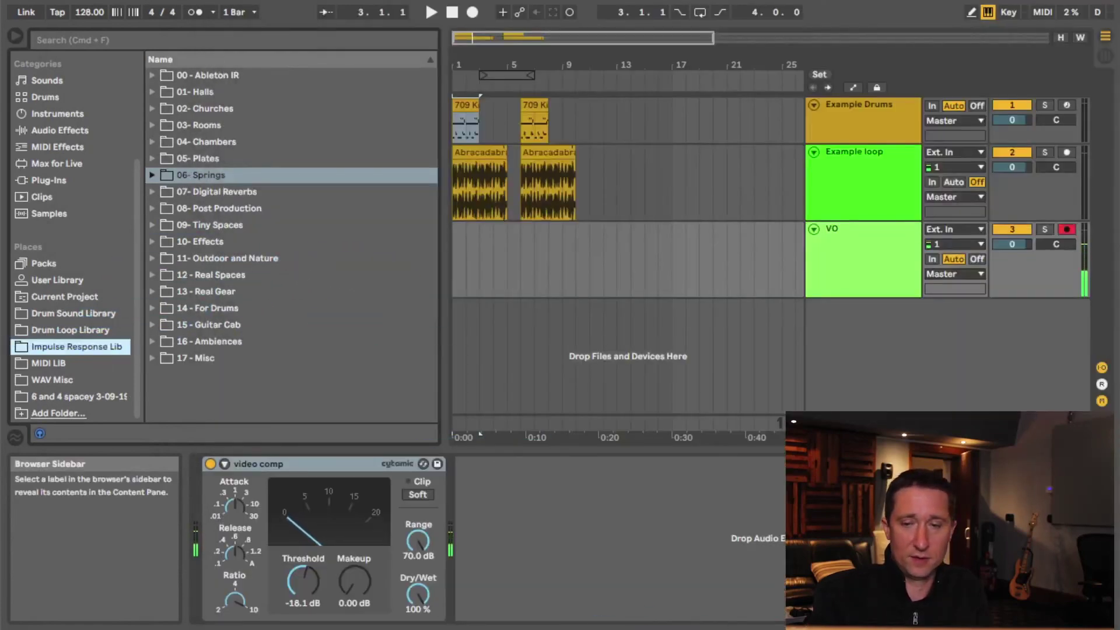
left_click_drag(775, 583, 724, 548)
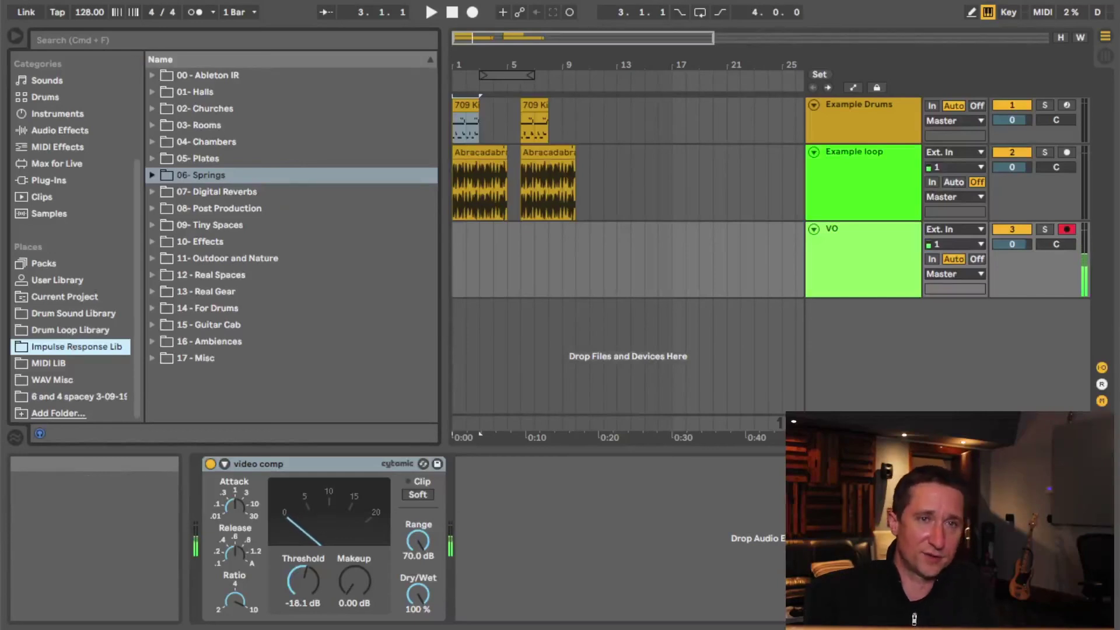
Step: Switch from the Drum Loop Library to the User Library with its DBP Custom folders
left_click(59, 329)
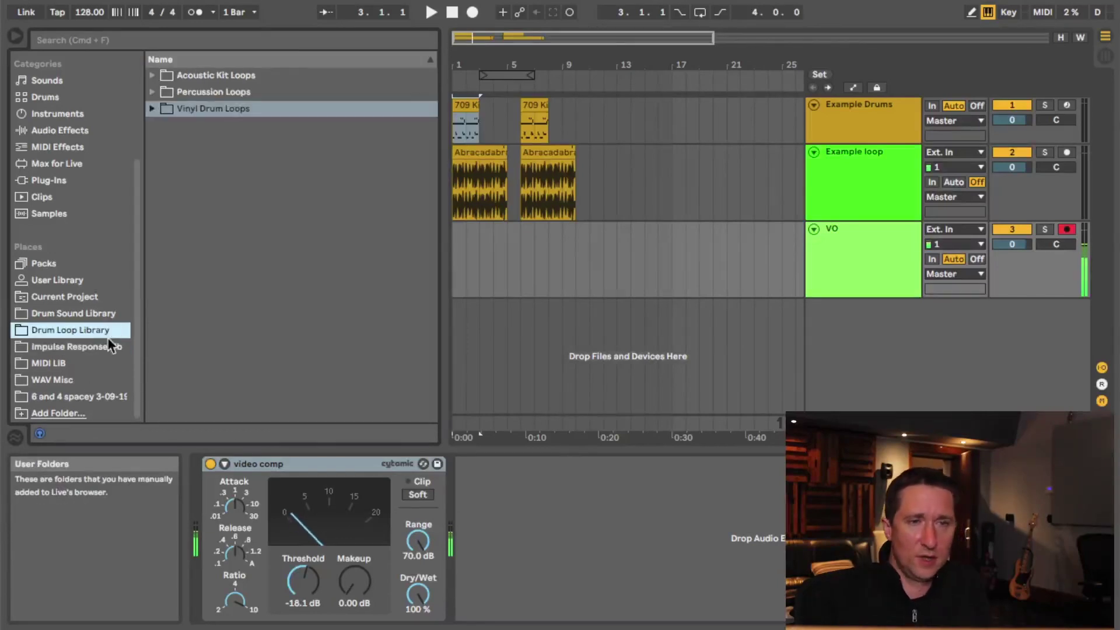
left_click(69, 281)
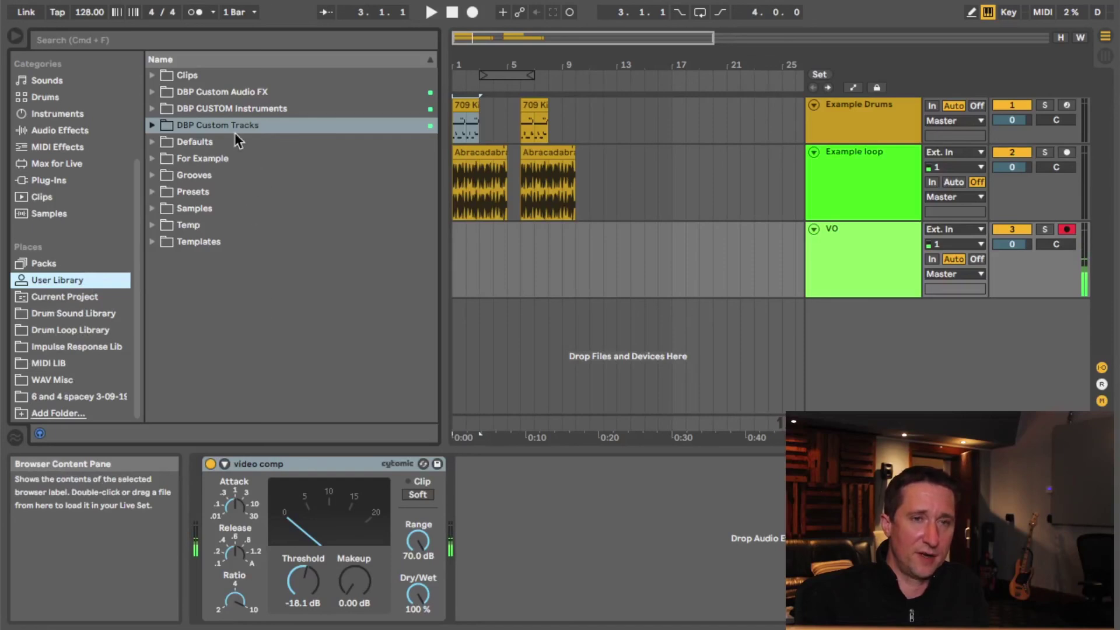
Step: Review the three DBP Custom folders, then show the Drum Loop Library and select the Example track
left_click(261, 93)
left_click(265, 108)
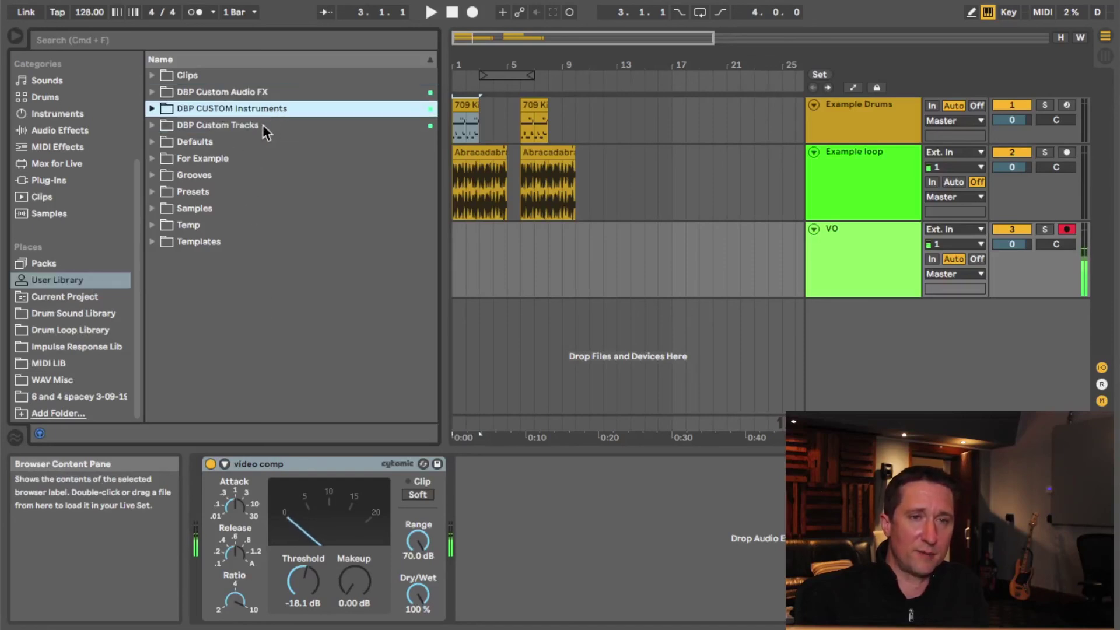
left_click(263, 127)
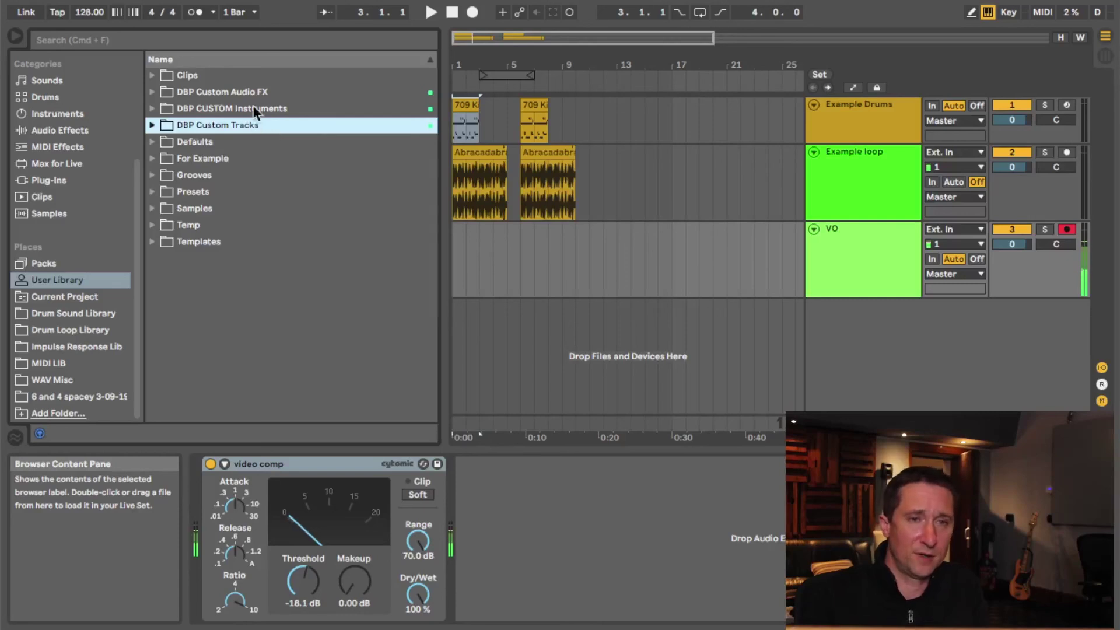
left_click(257, 109)
left_click(255, 93)
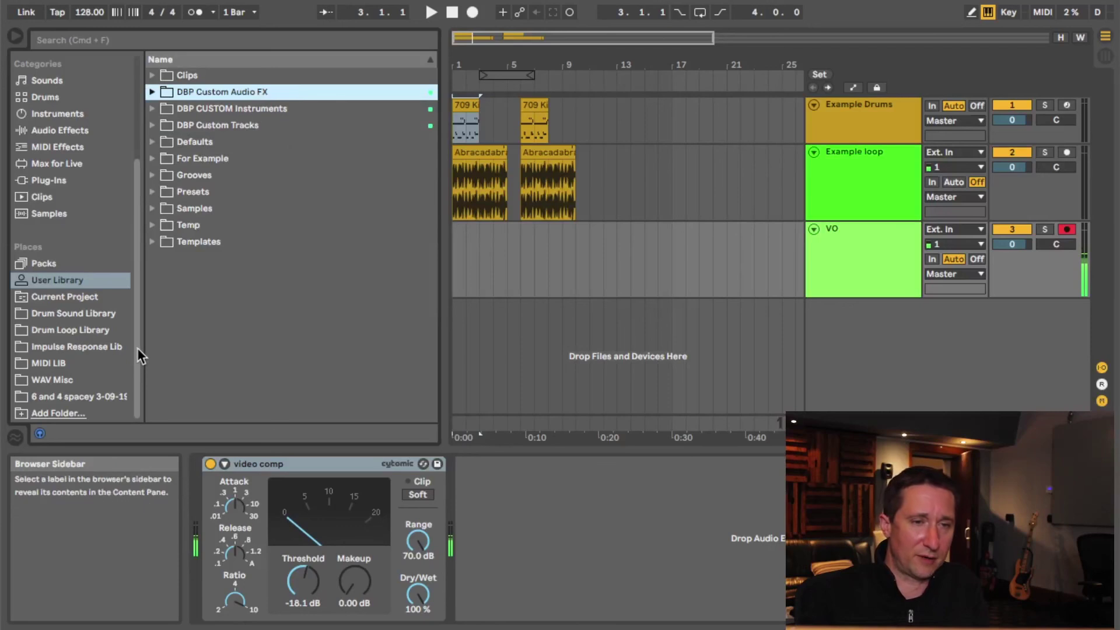
left_click(96, 330)
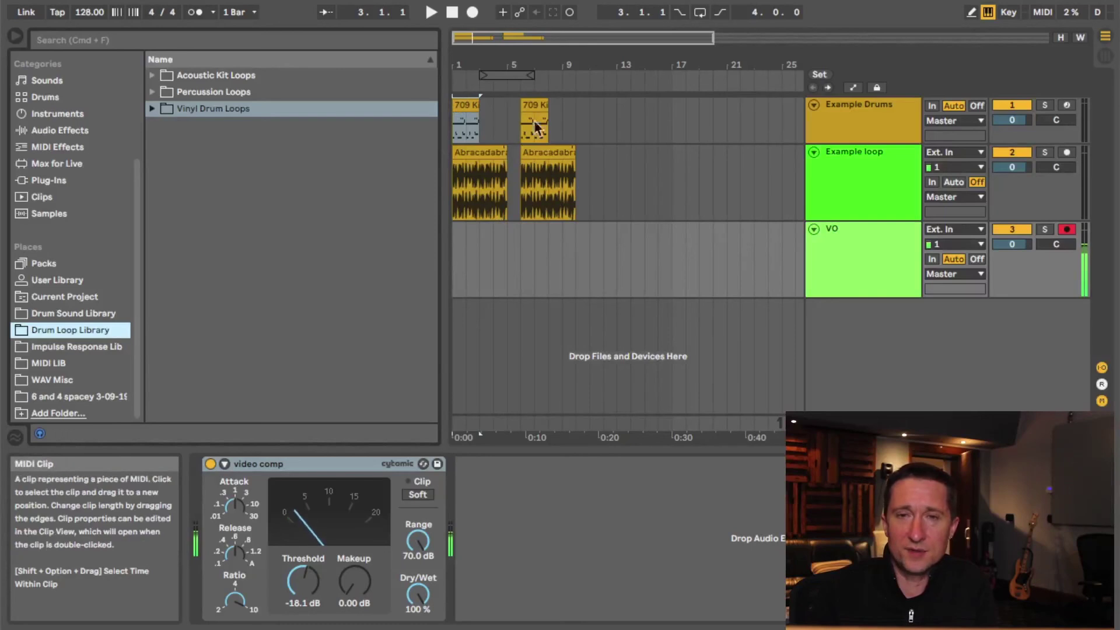
left_click(851, 187)
Step: Look through the Example Drums, Example loop and VO tracks' devices, including the 709 Kit
left_click(863, 124)
left_click(858, 188)
left_click(849, 125)
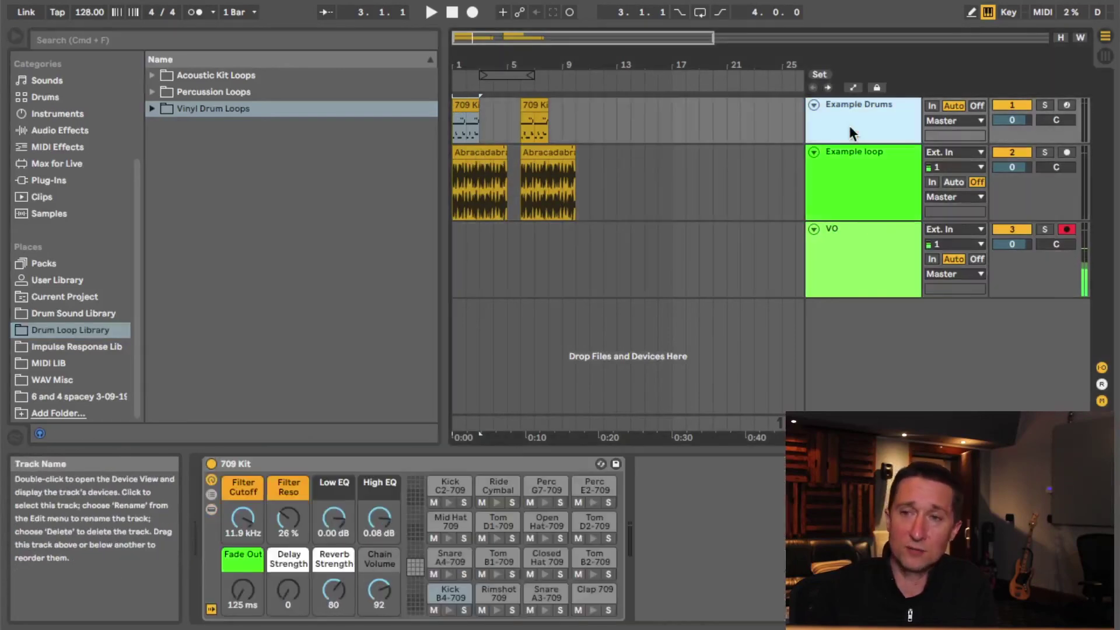
left_click(381, 467)
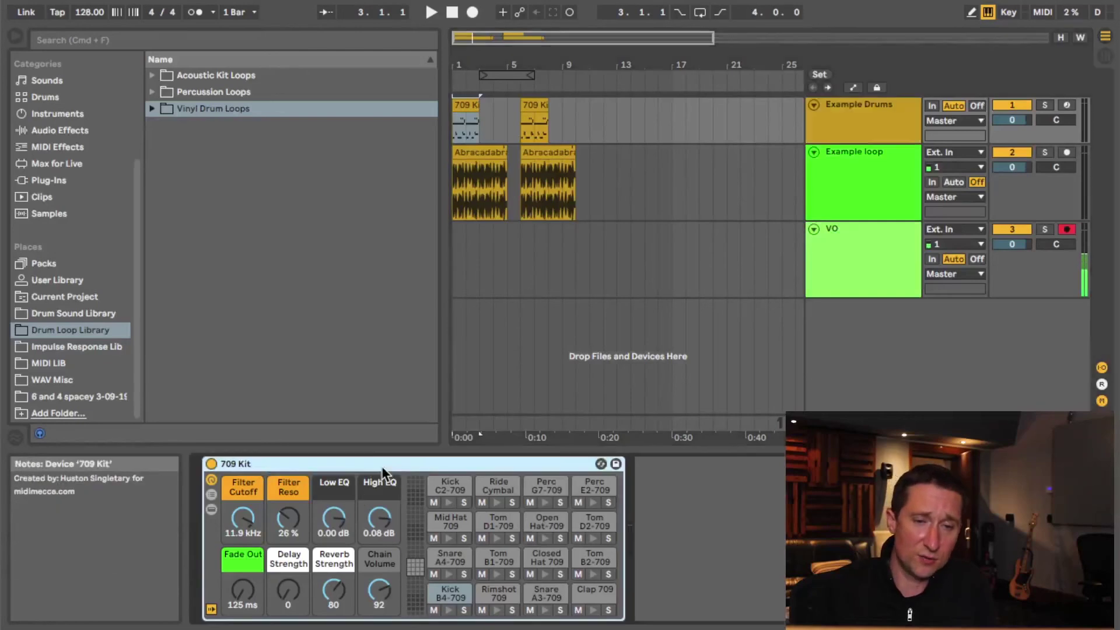
left_click(840, 265)
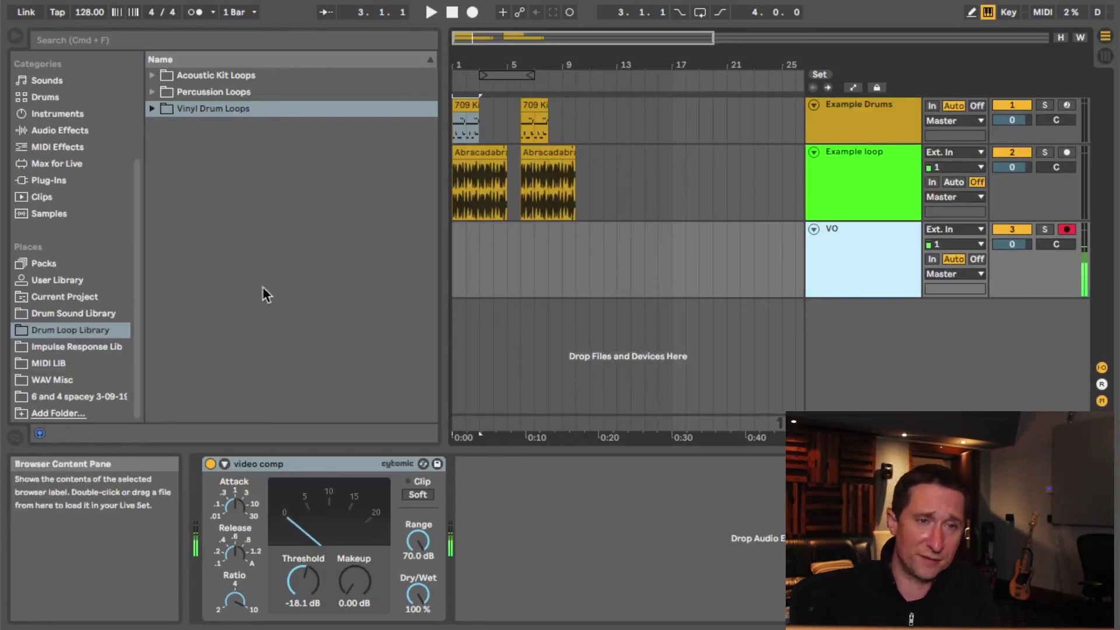
Step: Browse Current Project and User Library, briefly expanding the DBP Custom Tracks folder
left_click(72, 297)
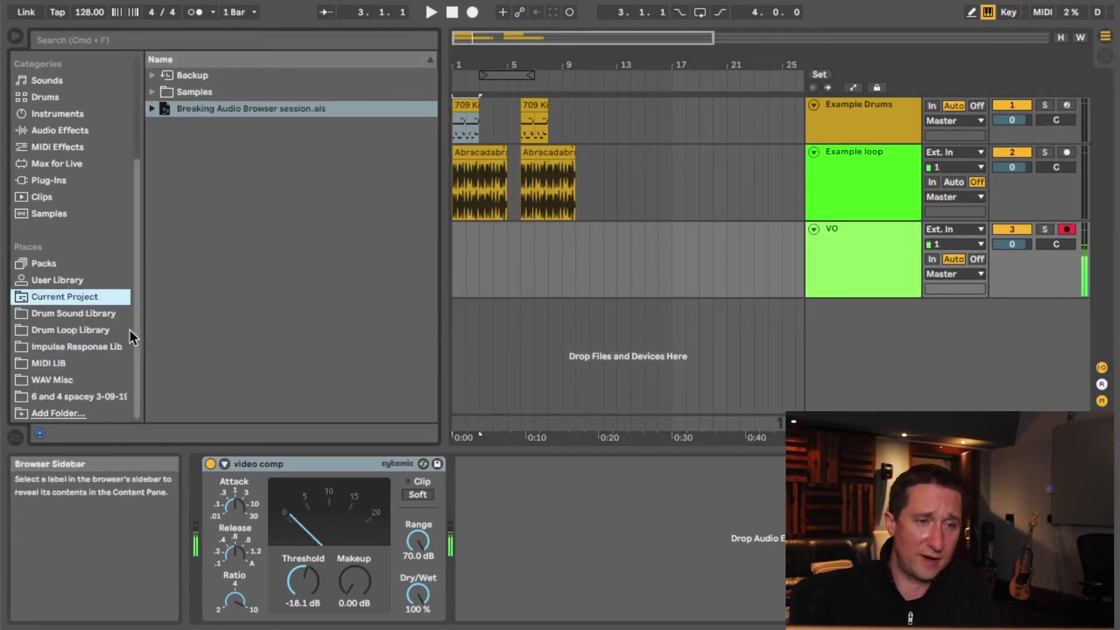
left_click(97, 282)
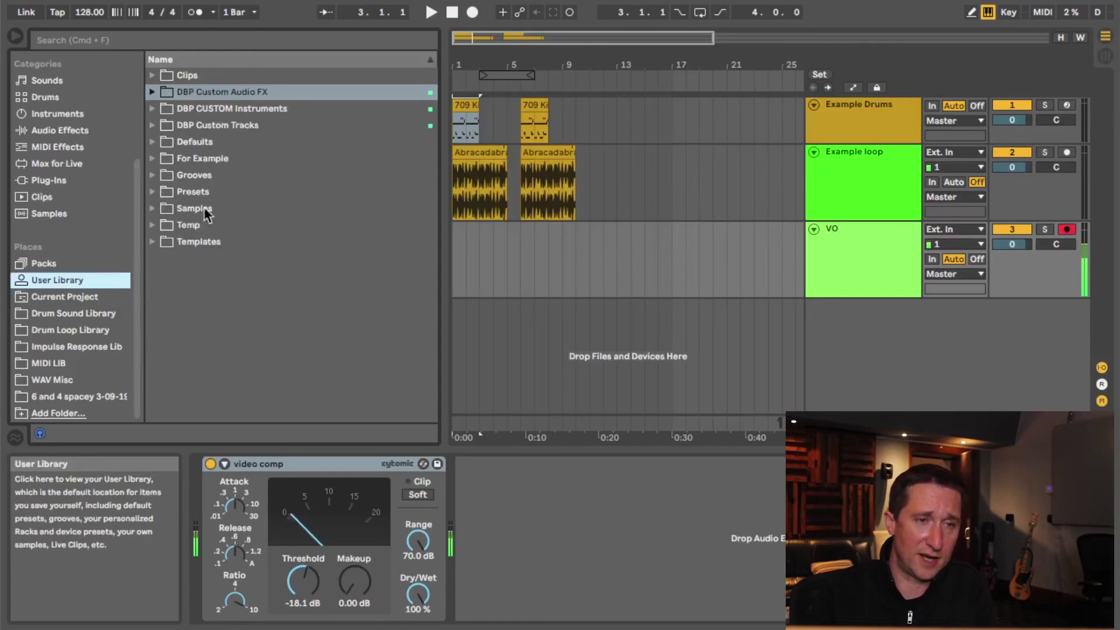
left_click(152, 125)
left_click(152, 124)
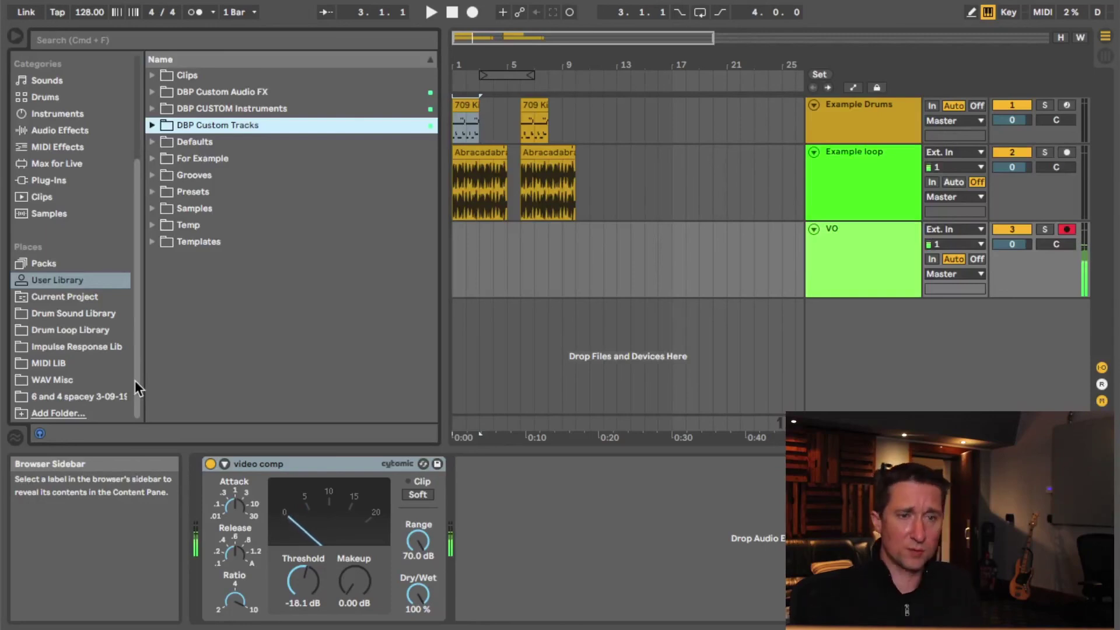
Step: Recheck the Example loop track's Auto Filter and the VO track's devices
left_click(852, 175)
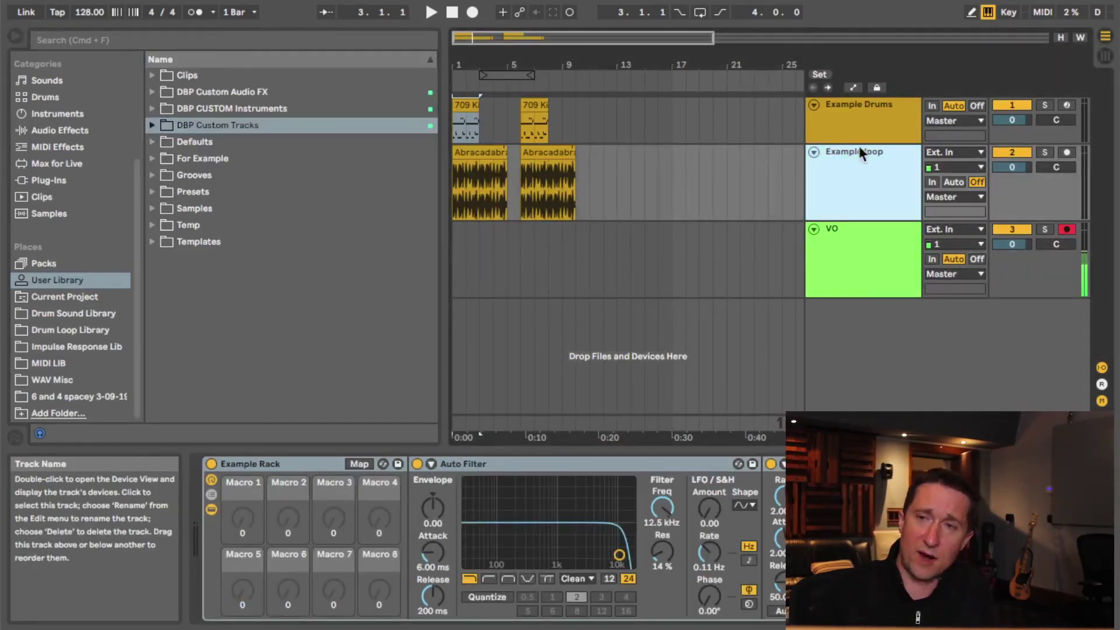
left_click(863, 143)
left_click(858, 189)
left_click(873, 266)
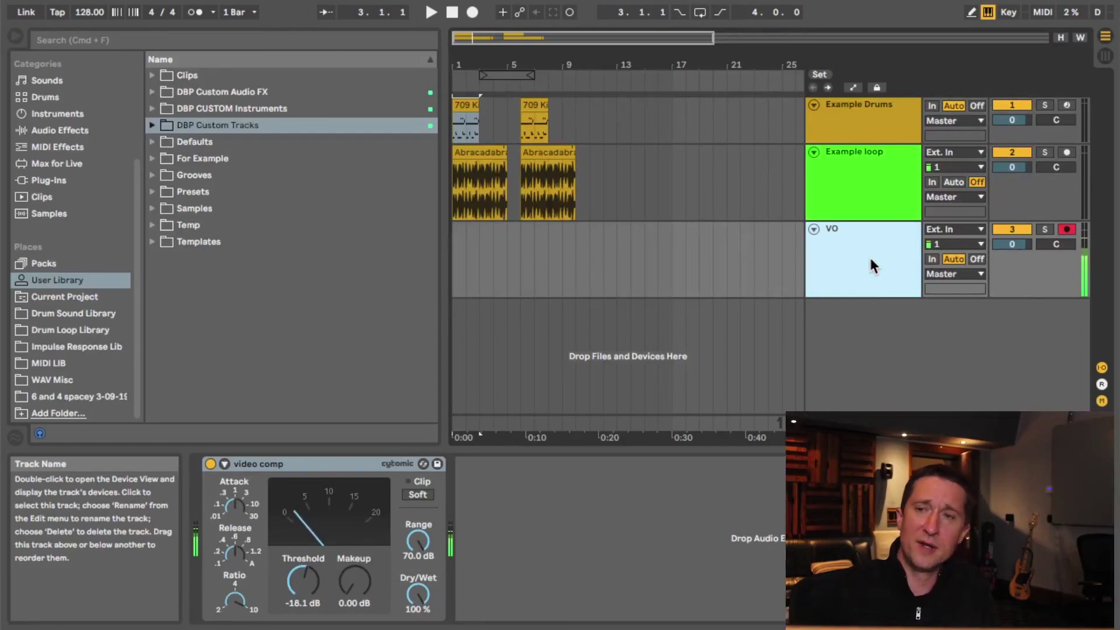
left_click(840, 170)
Step: Turn off the Example Drums track and its 709 Kit device, then list the Current Project files
left_click(865, 130)
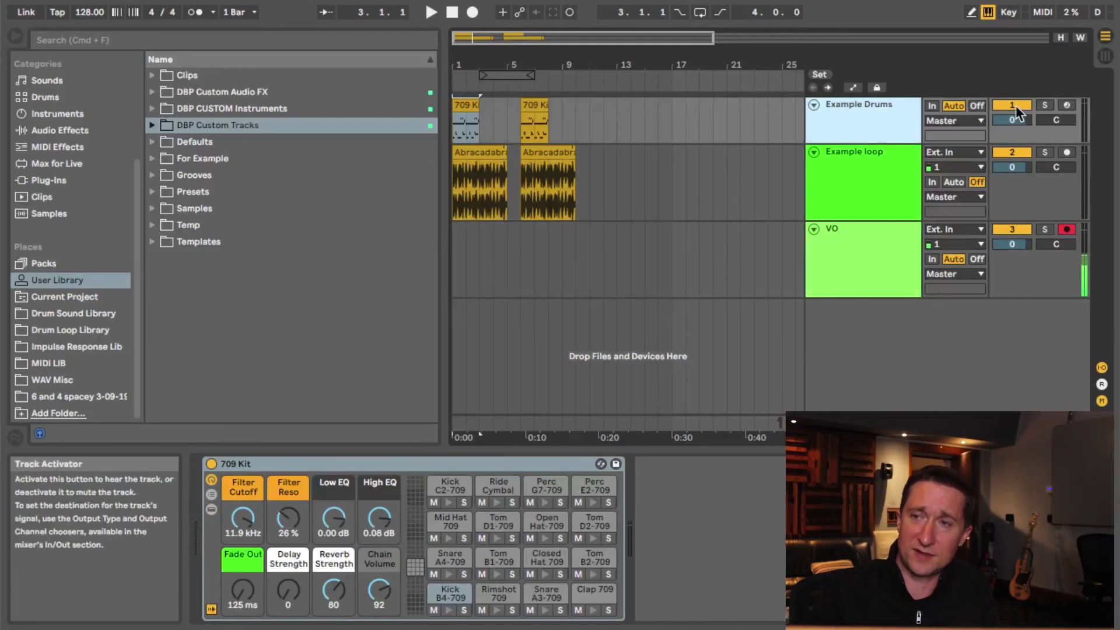
left_click(1014, 106)
left_click(211, 464)
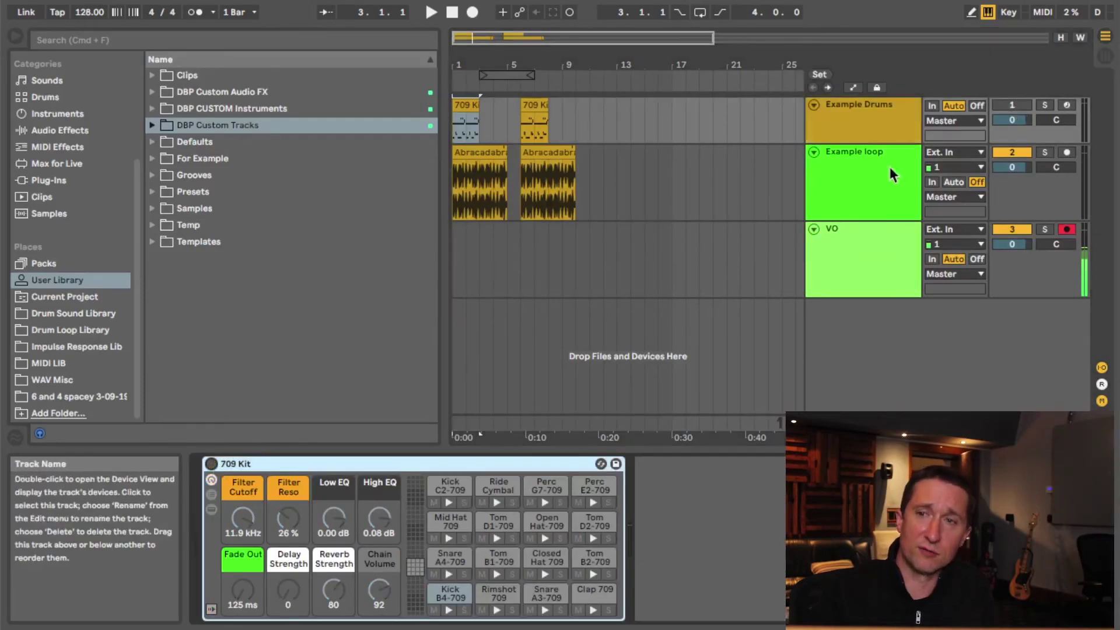
left_click(866, 124)
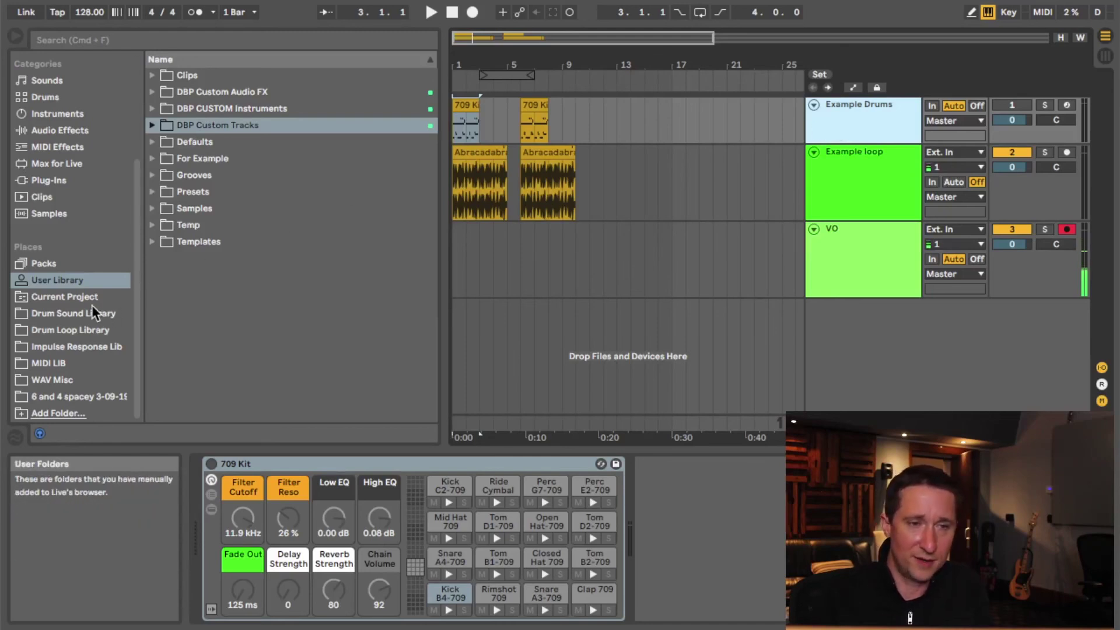
left_click(70, 297)
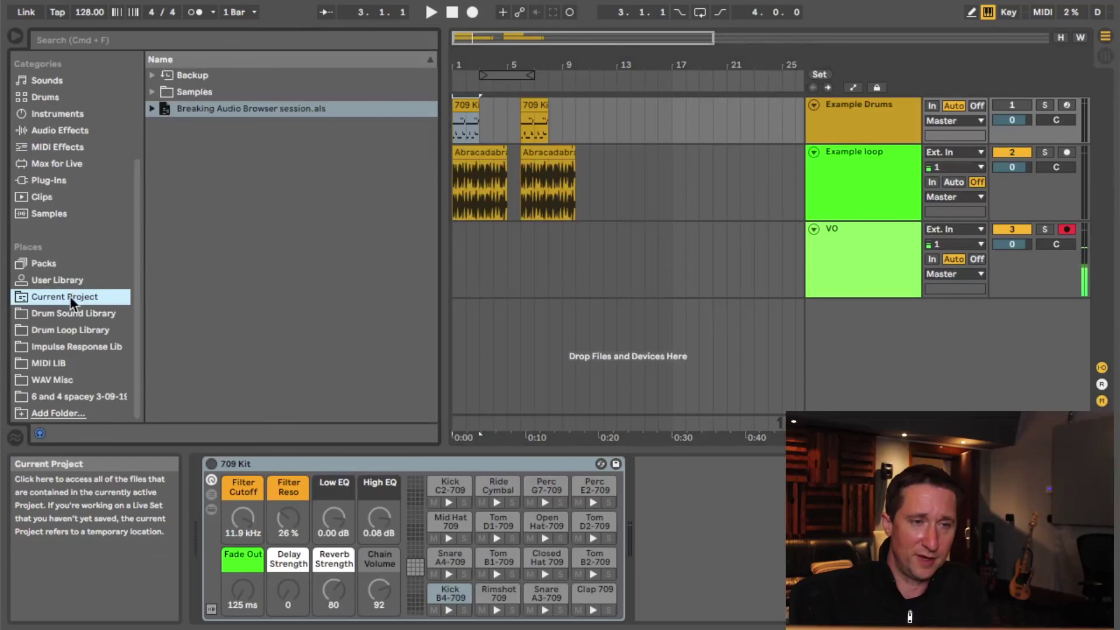
left_click(338, 205)
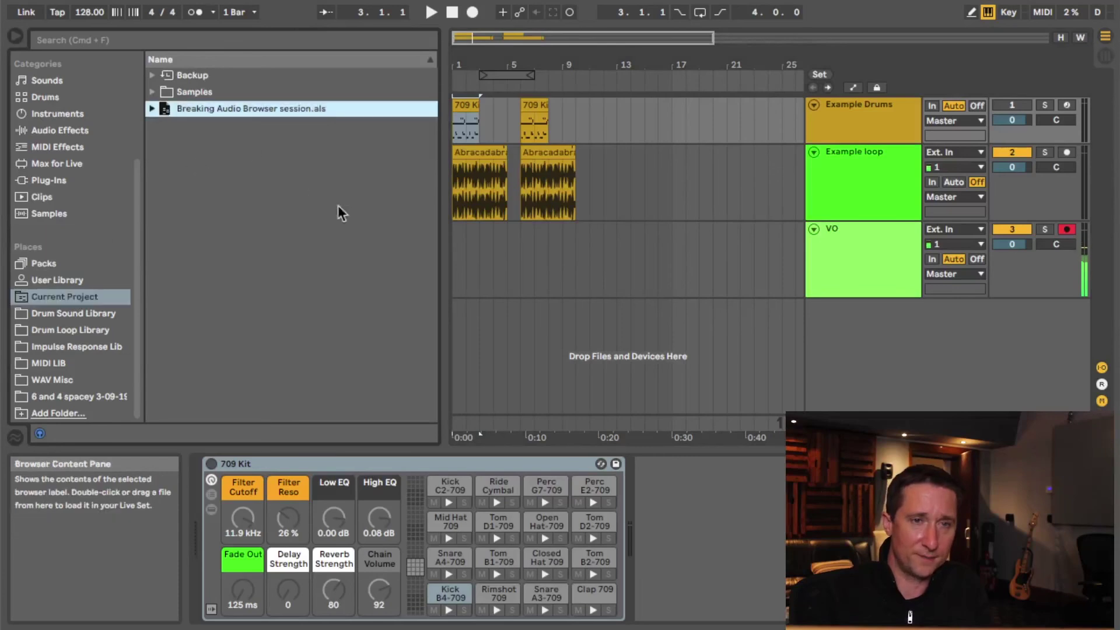
Step: Create a new folder named Hide in the Current Project
right_click(226, 204)
left_click(269, 215)
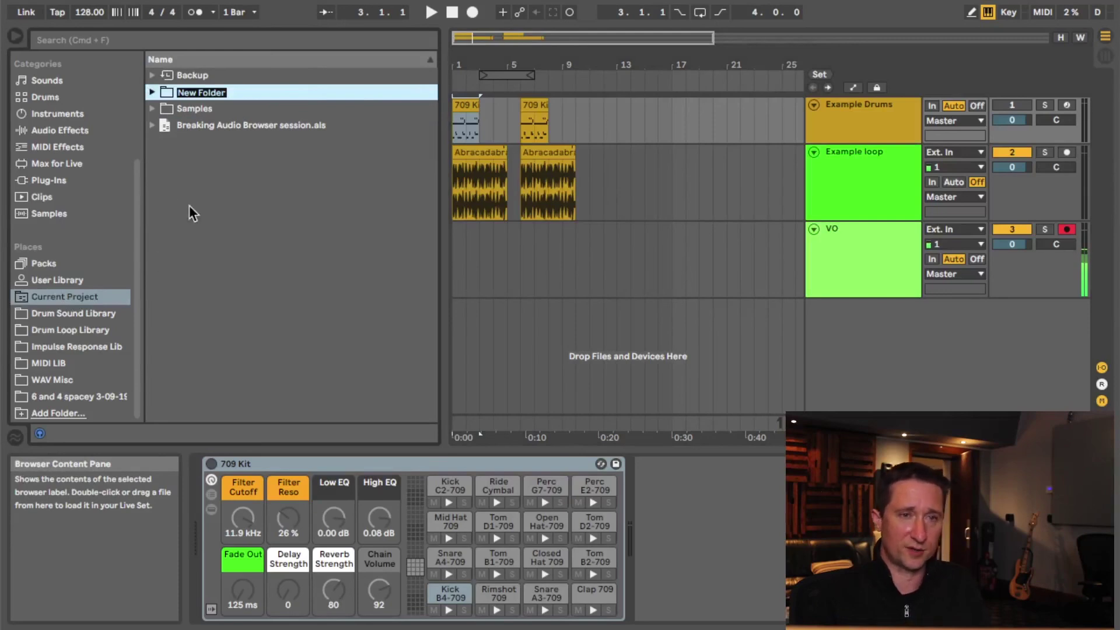
type("Hide")
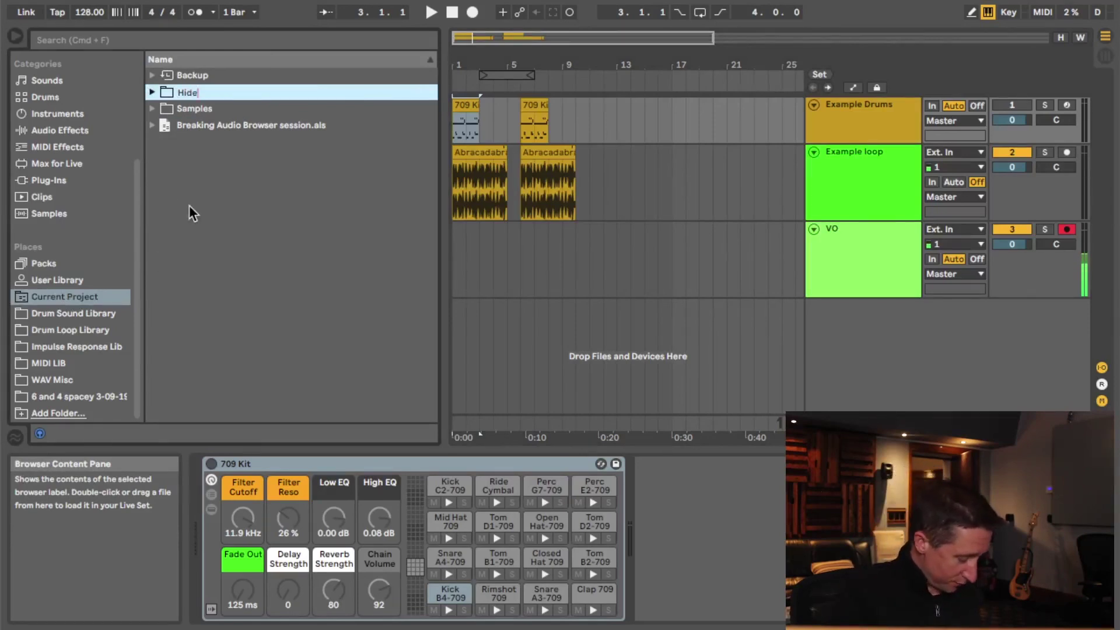
key("Return")
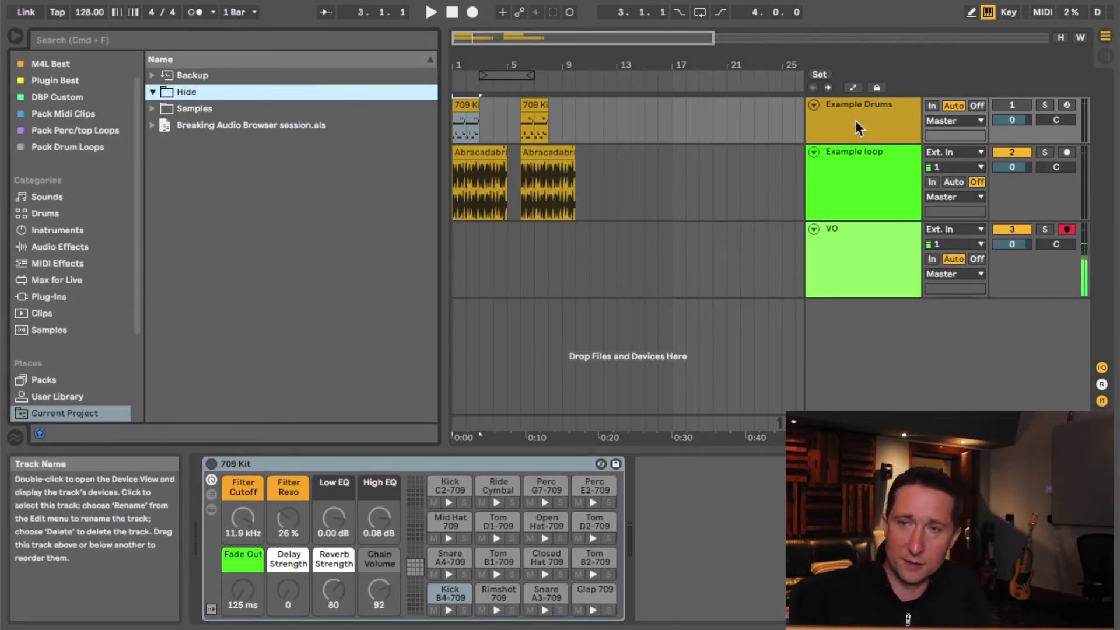
Step: Save Example Drums as Example Drums.als in Hide, delete the track, then reload it
left_click_drag(855, 120, 216, 91)
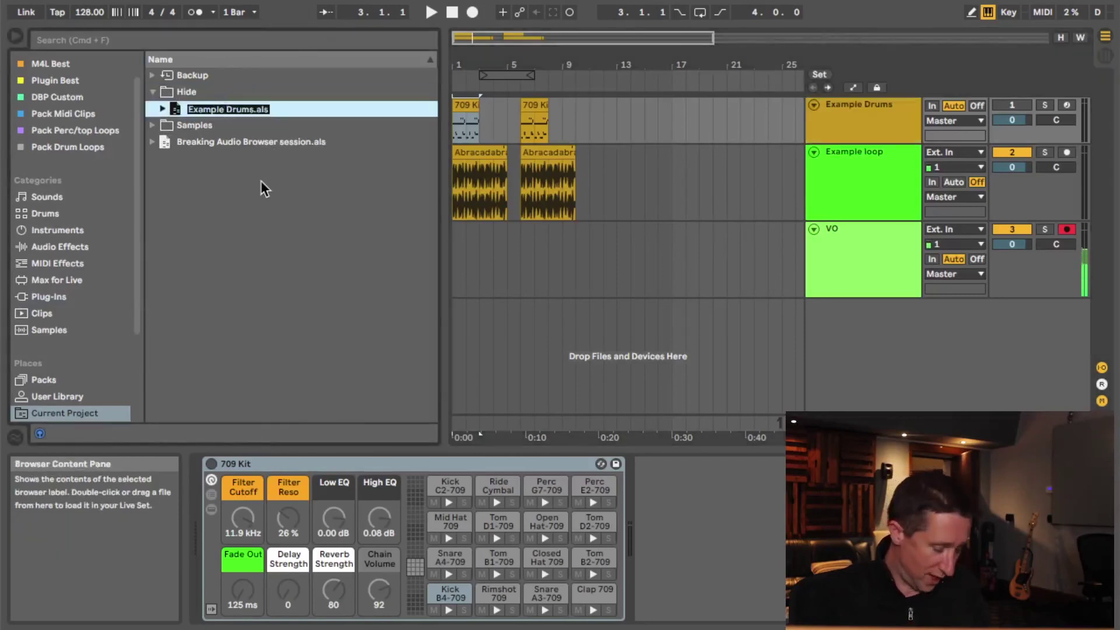
key("Return")
left_click(842, 126)
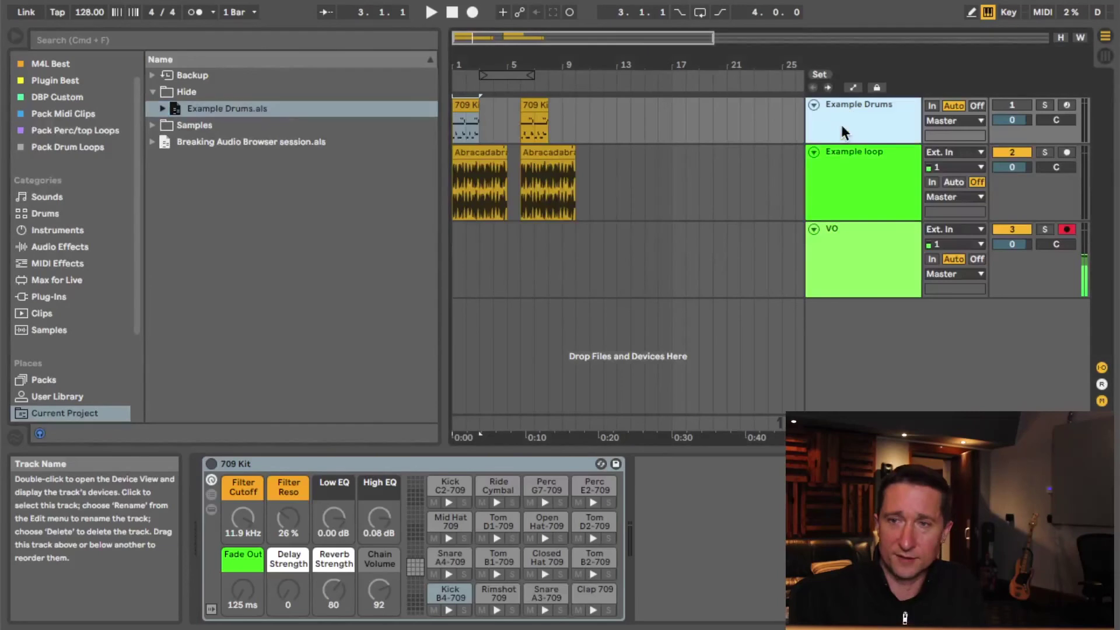
key("Delete")
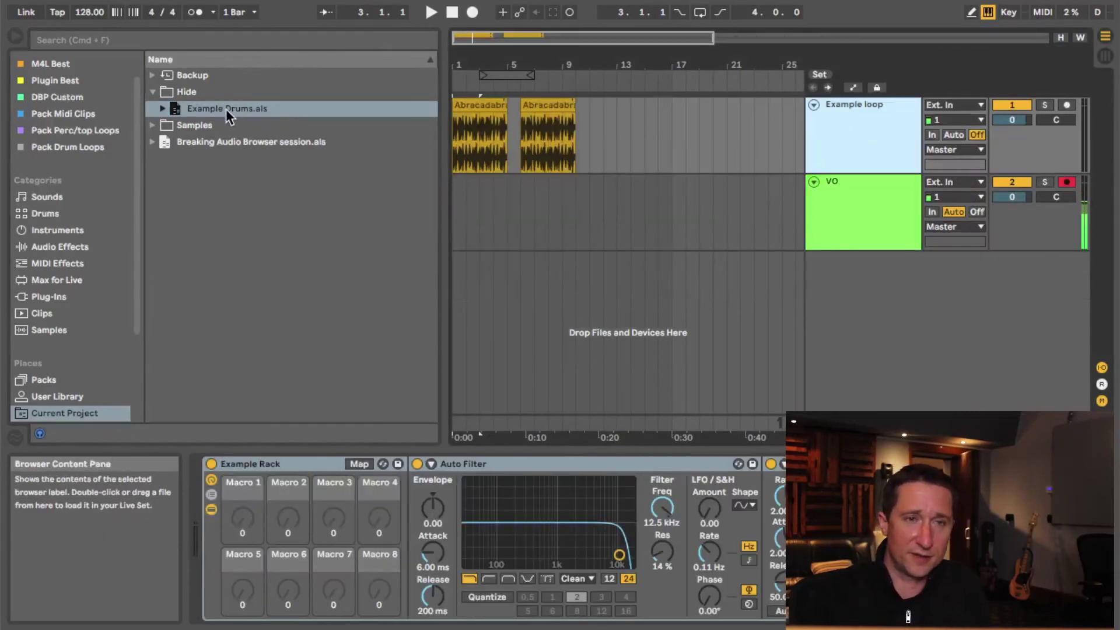
left_click_drag(226, 108, 853, 162)
Step: Switch the Example Drums track and its 709 Kit device back on
left_click(1012, 105)
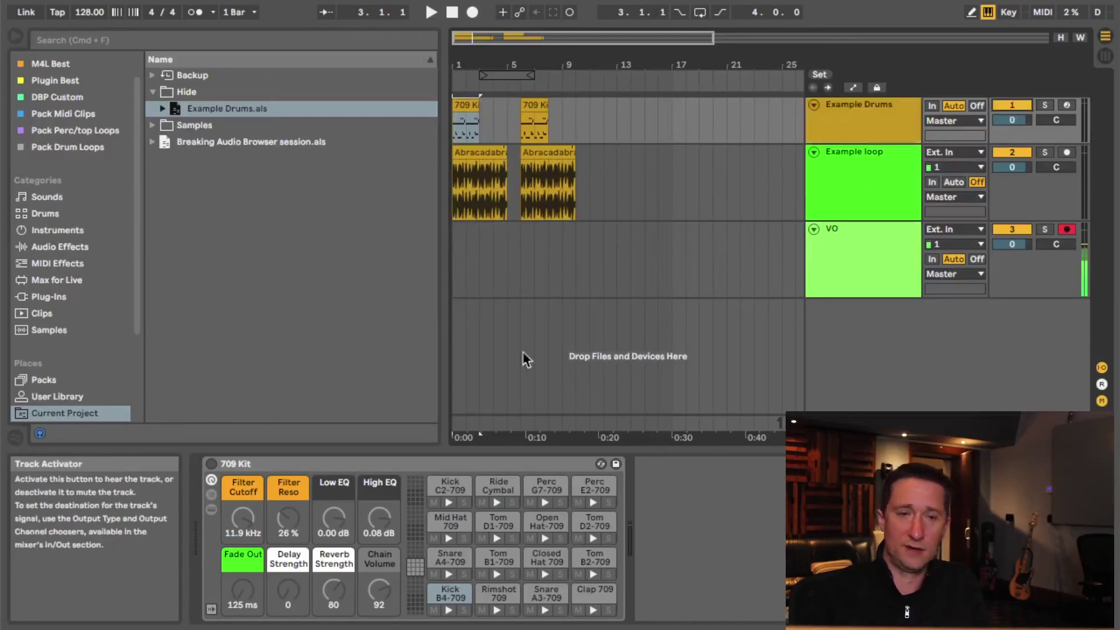
left_click(211, 464)
left_click(840, 129)
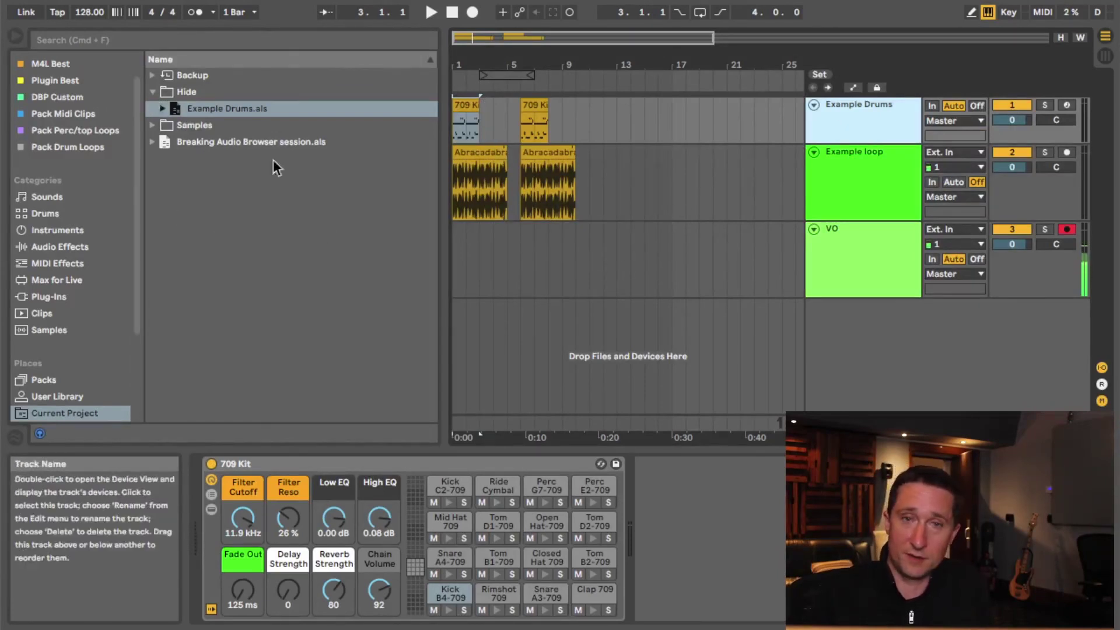
Step: Collapse the Hide folder and scroll the sidebar down to the Places folders
left_click(152, 93)
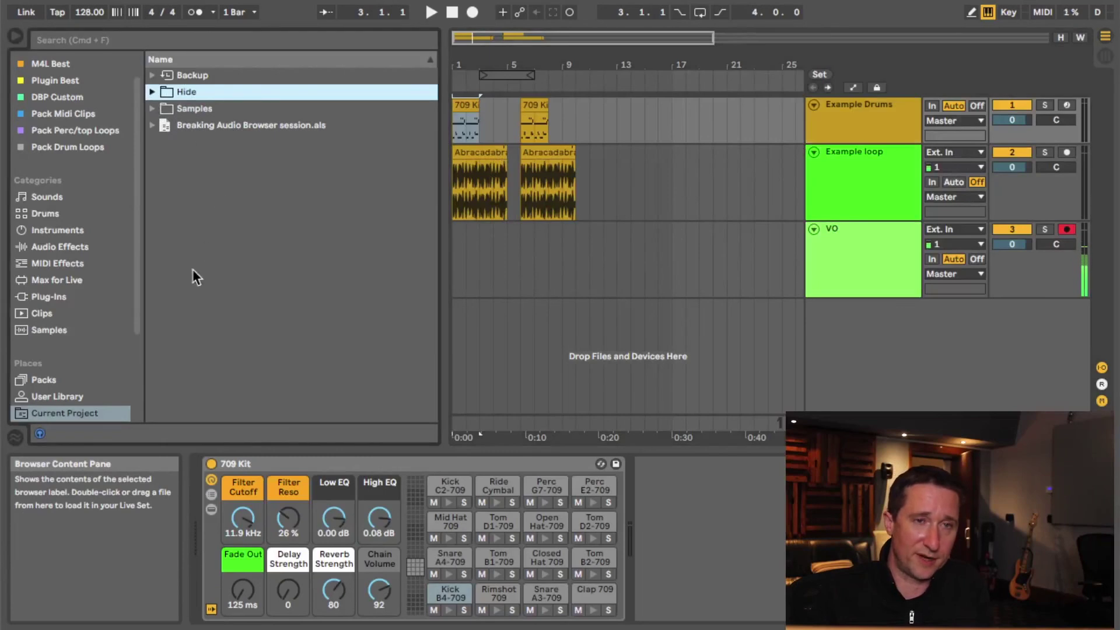
left_click_drag(138, 303, 139, 359)
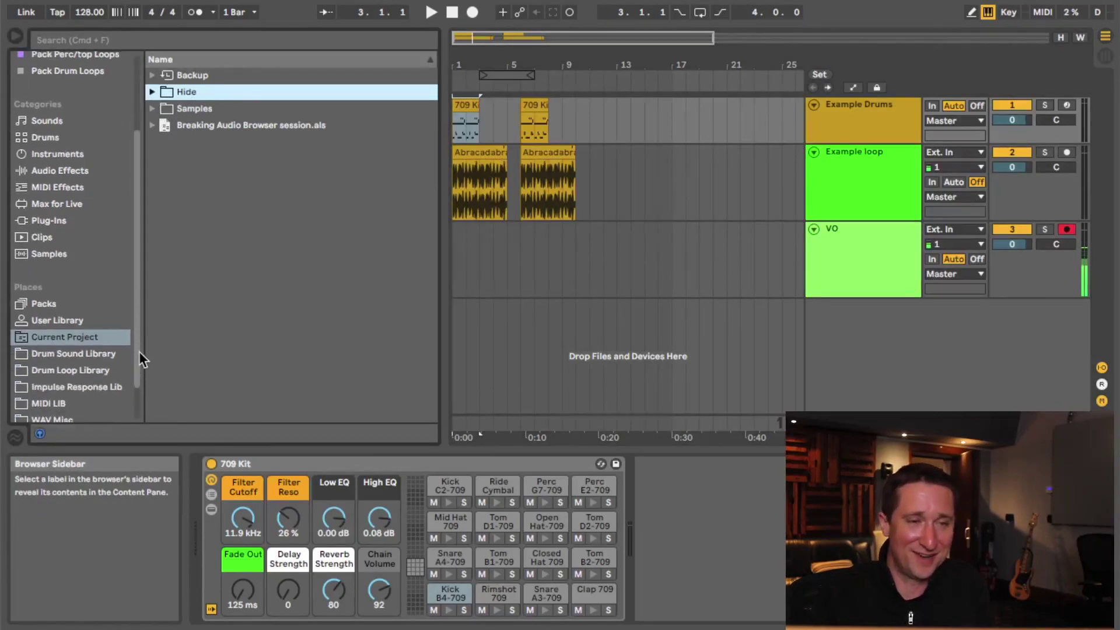
scroll(139, 356, "down", 1)
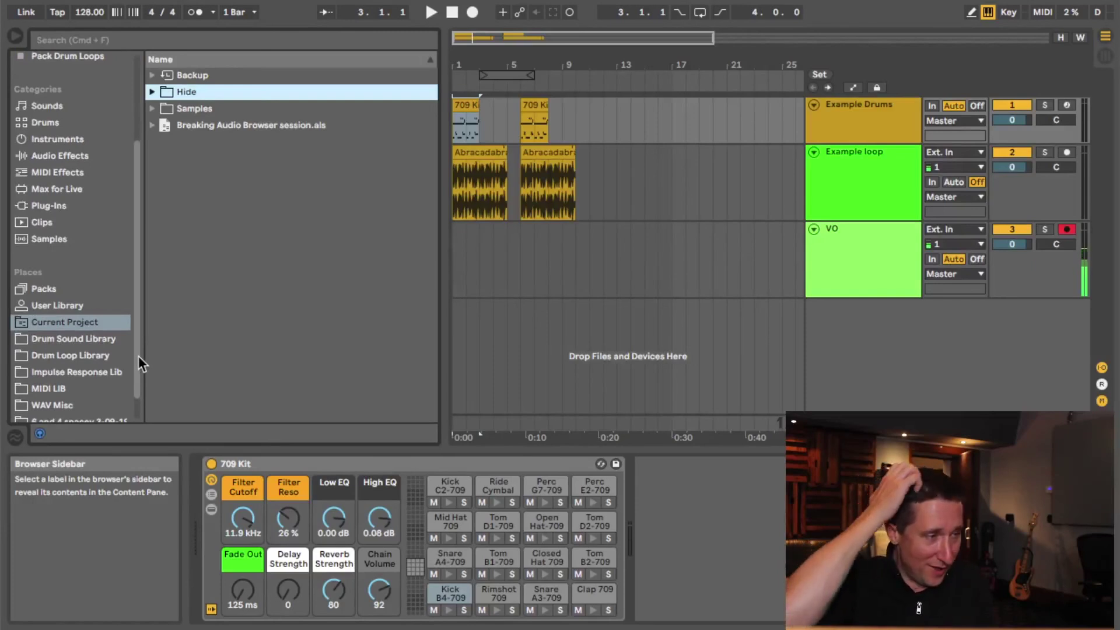
scroll(138, 357, "down", 1)
scroll(139, 358, "down", 1)
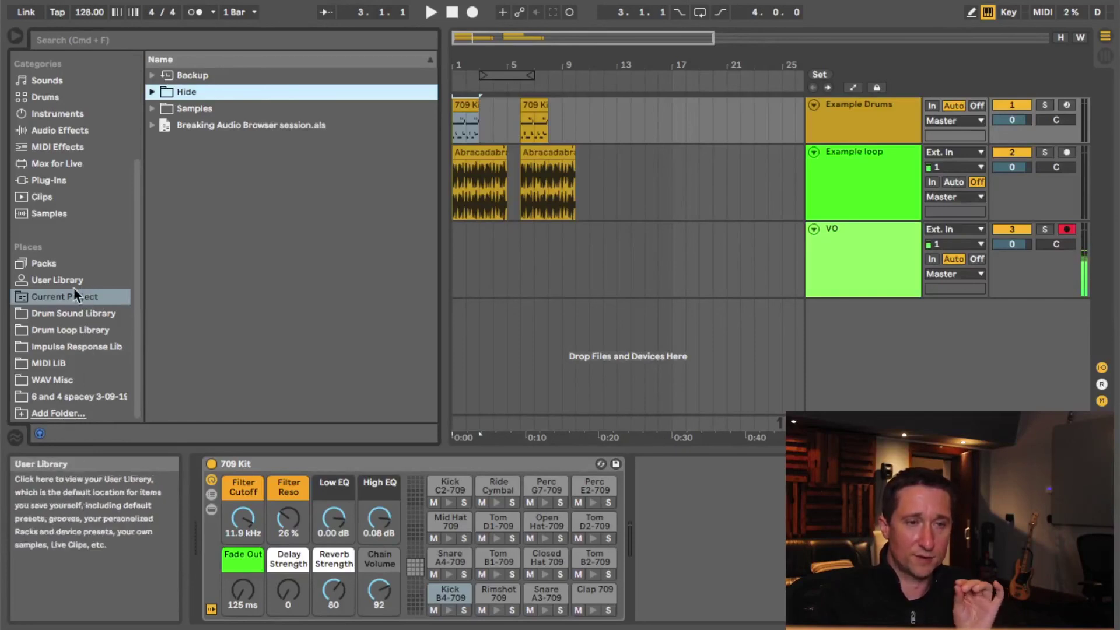
left_click(58, 413)
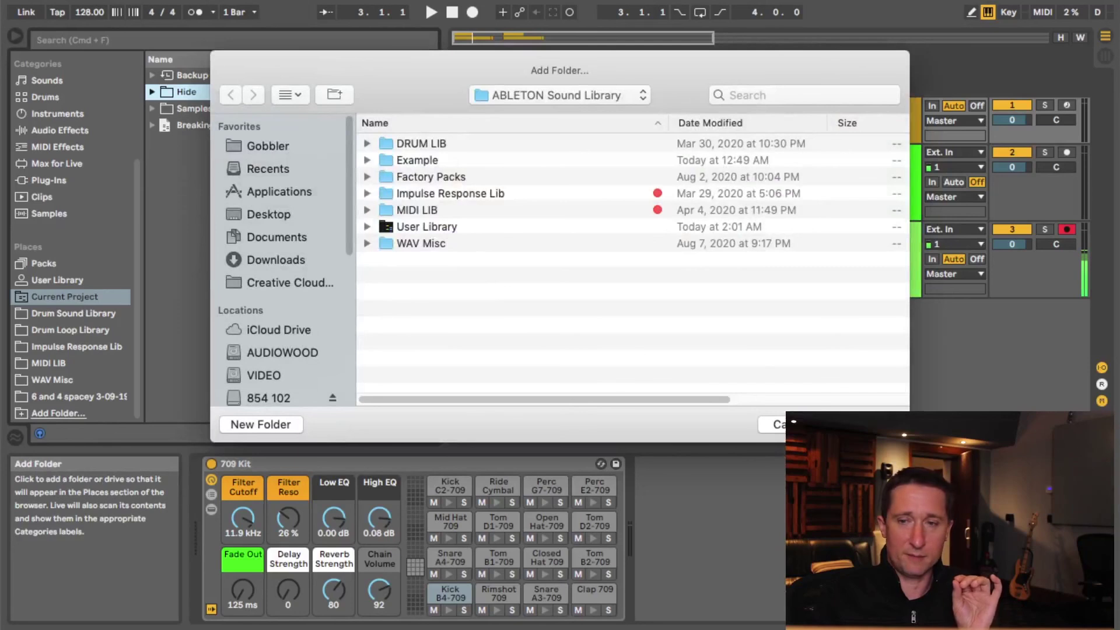
Step: Load New VX from the John VX group of the 6 and 4 spacey 3-20-20 A10 set
left_click(89, 397)
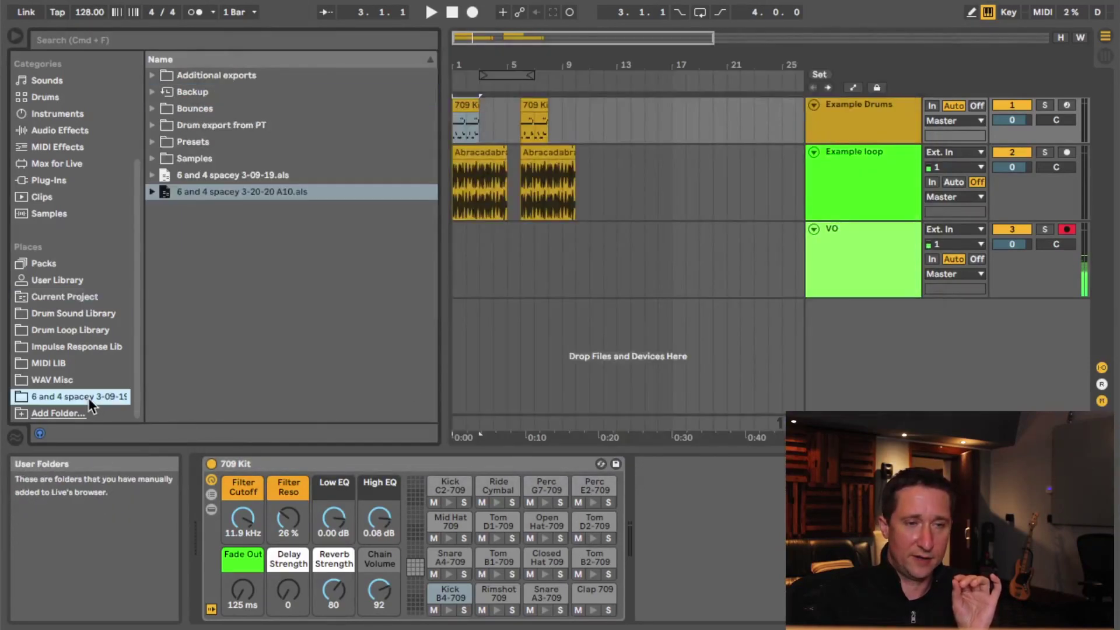
left_click(151, 191)
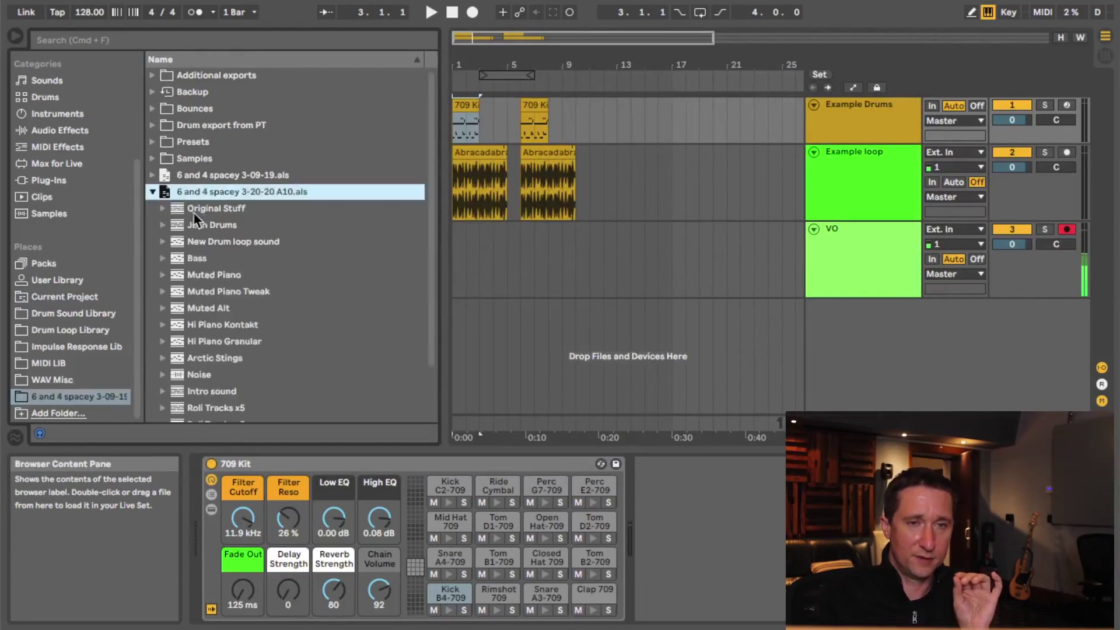
scroll(191, 274, "down", 2)
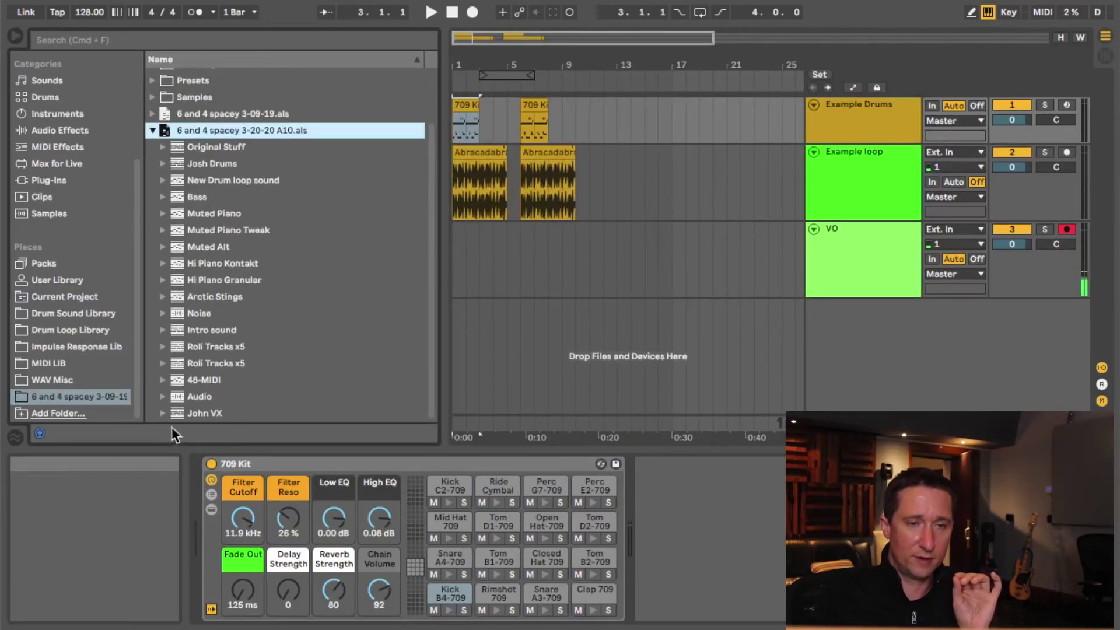
left_click(163, 414)
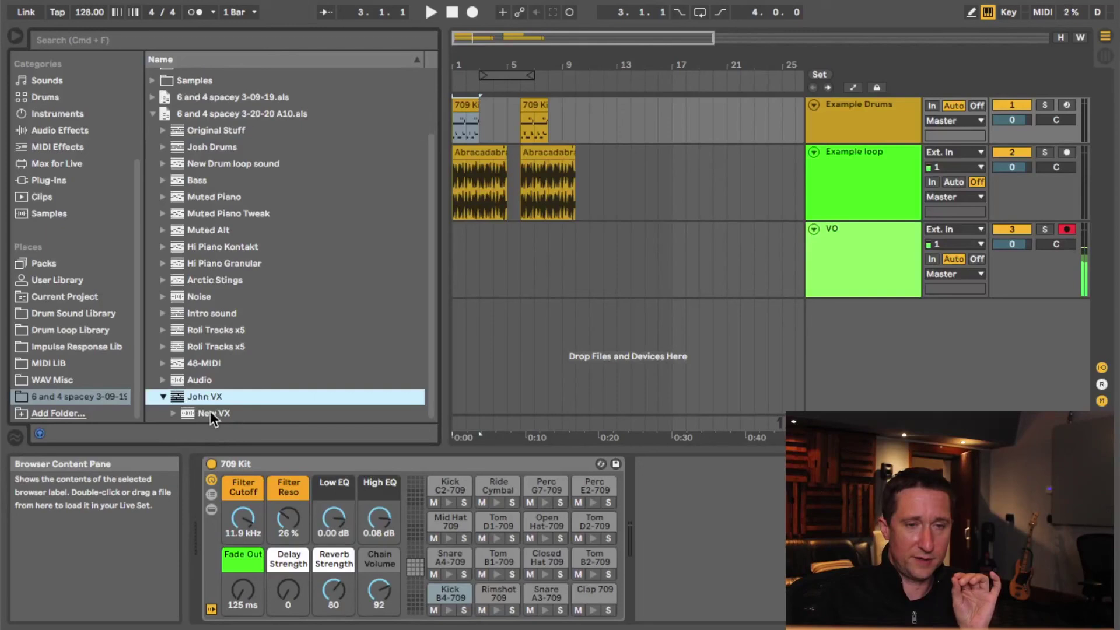
left_click(210, 413)
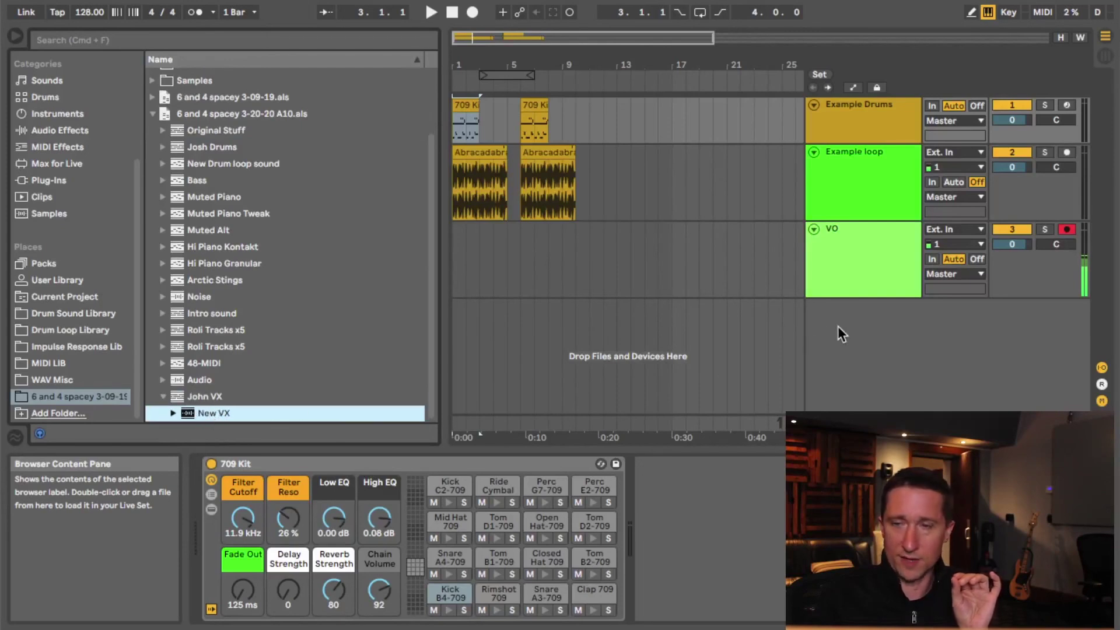
key("Return")
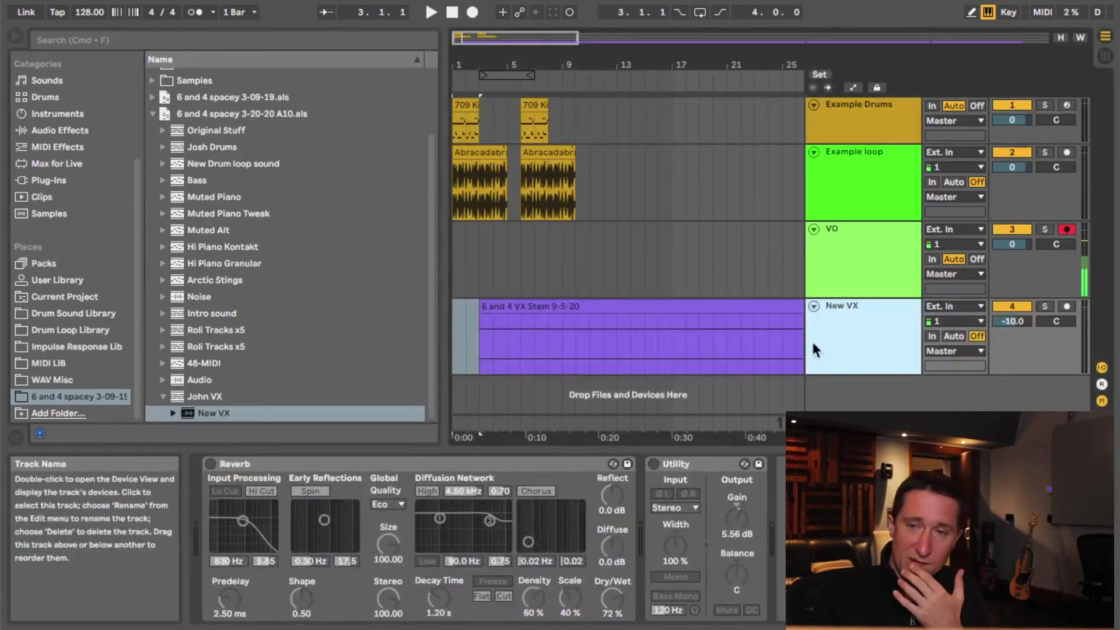
Step: Delete the 6 and 4 VX Stem clip from the New VX track
left_click(692, 463)
key("Left")
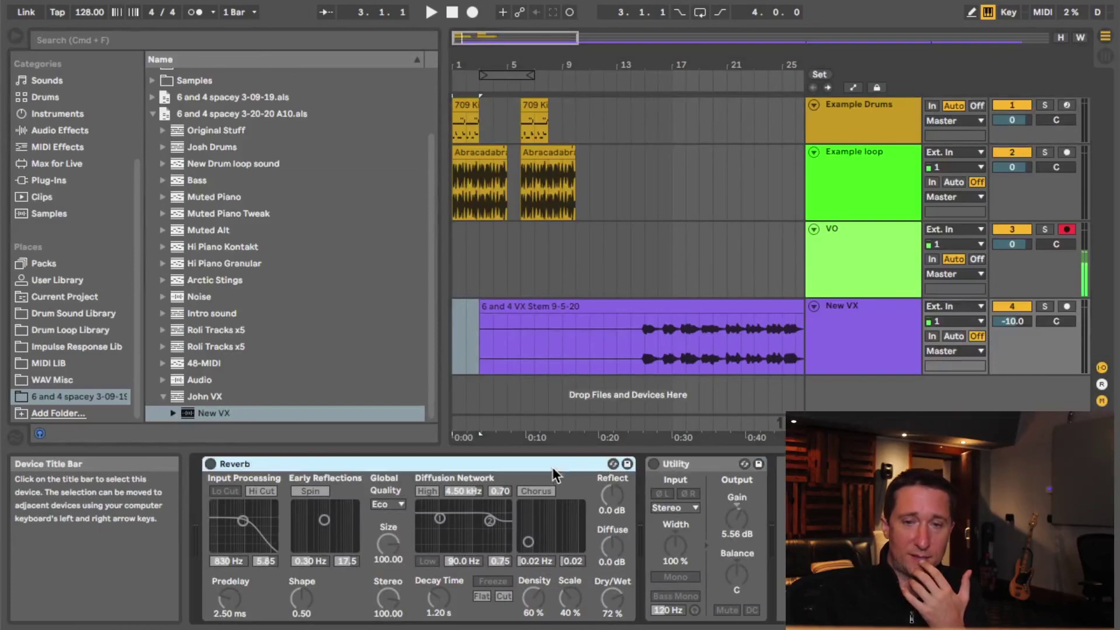
left_click(689, 463)
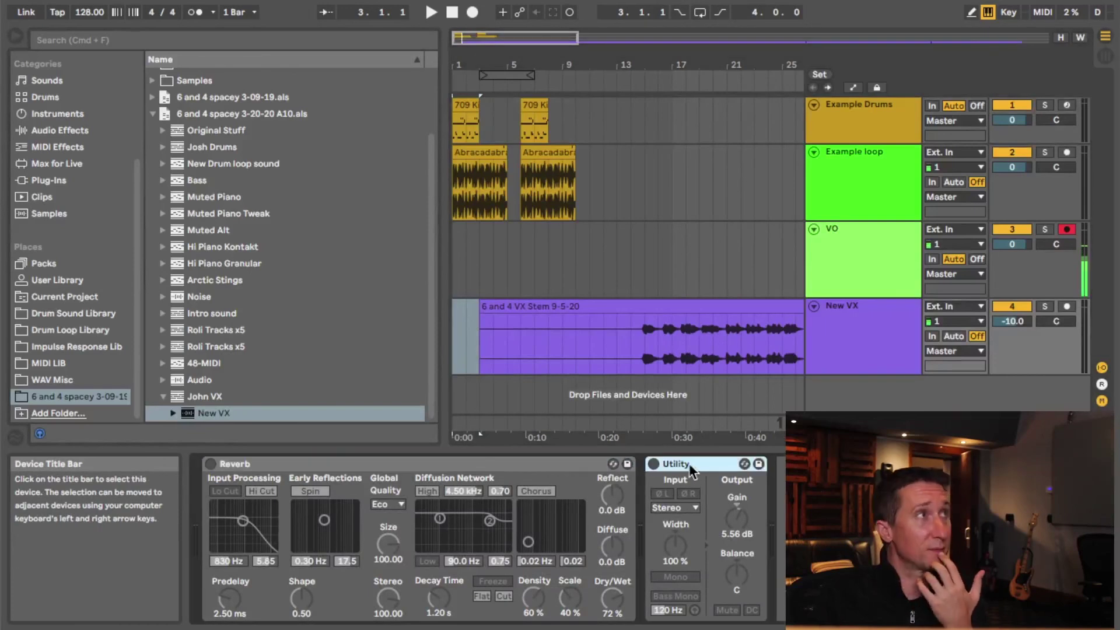
left_click(540, 466)
left_click(641, 306)
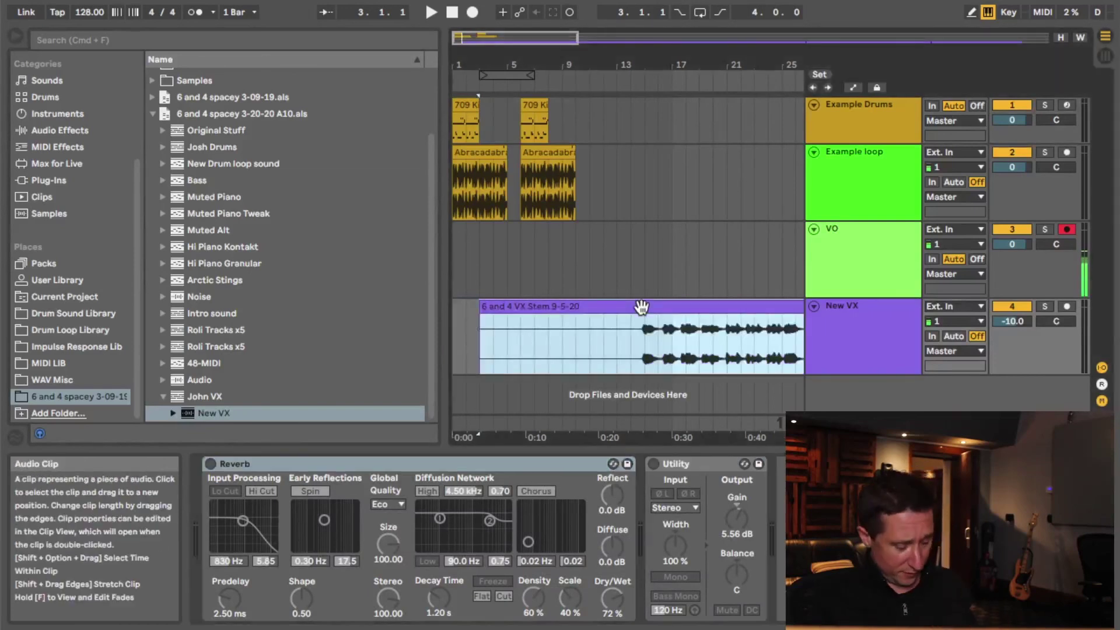
key("Delete")
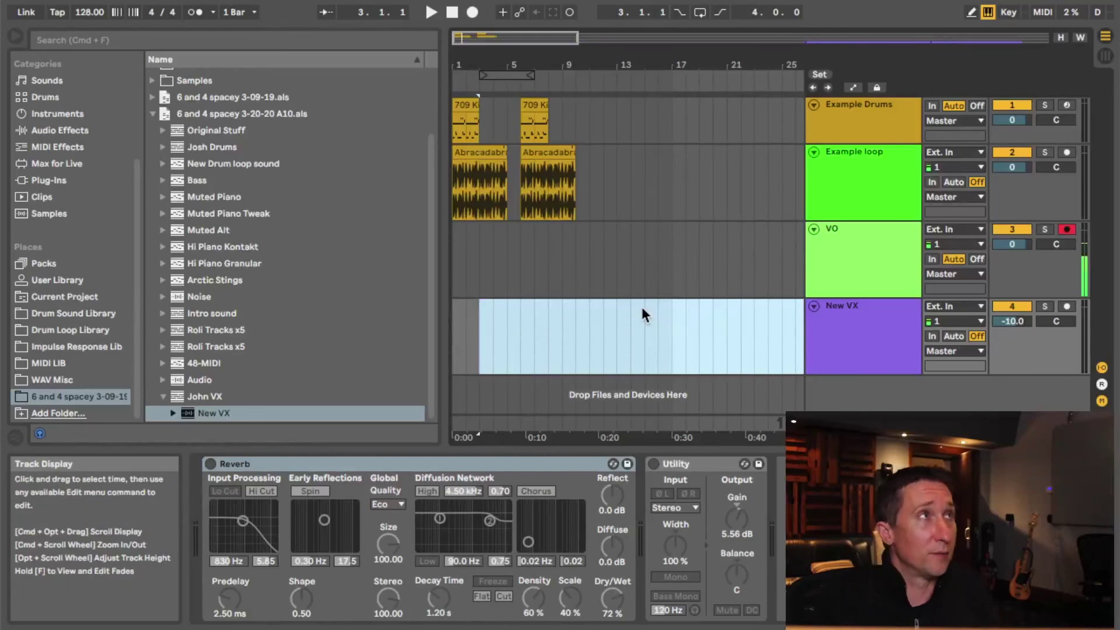
Step: Group the Reverb into an Audio Effect Rack and show its eight macro knobs
left_click(881, 350)
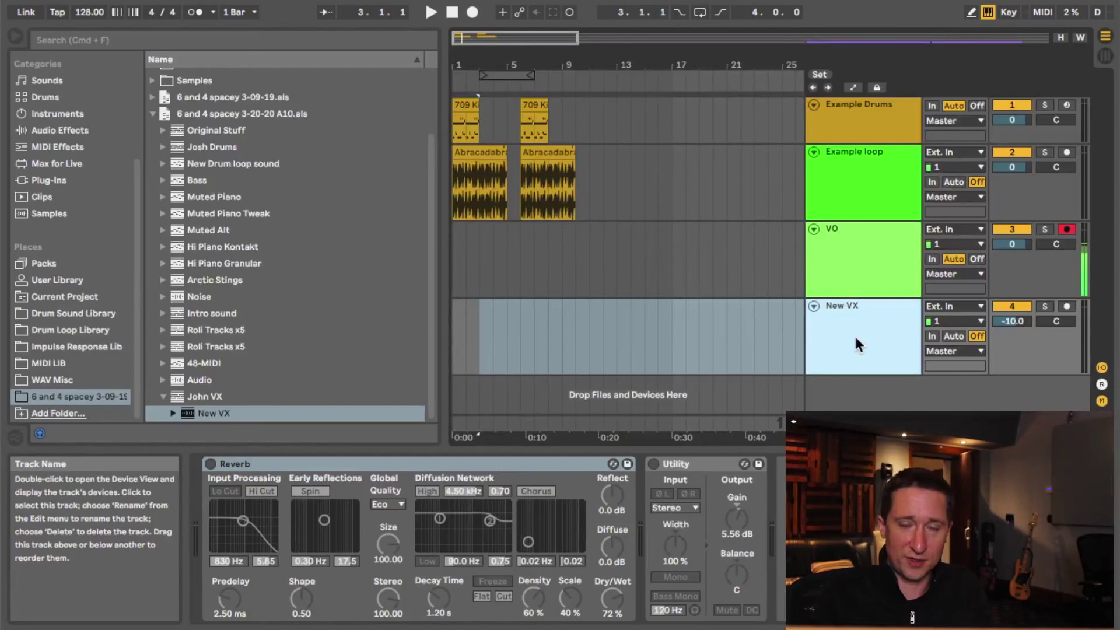
left_click(694, 463)
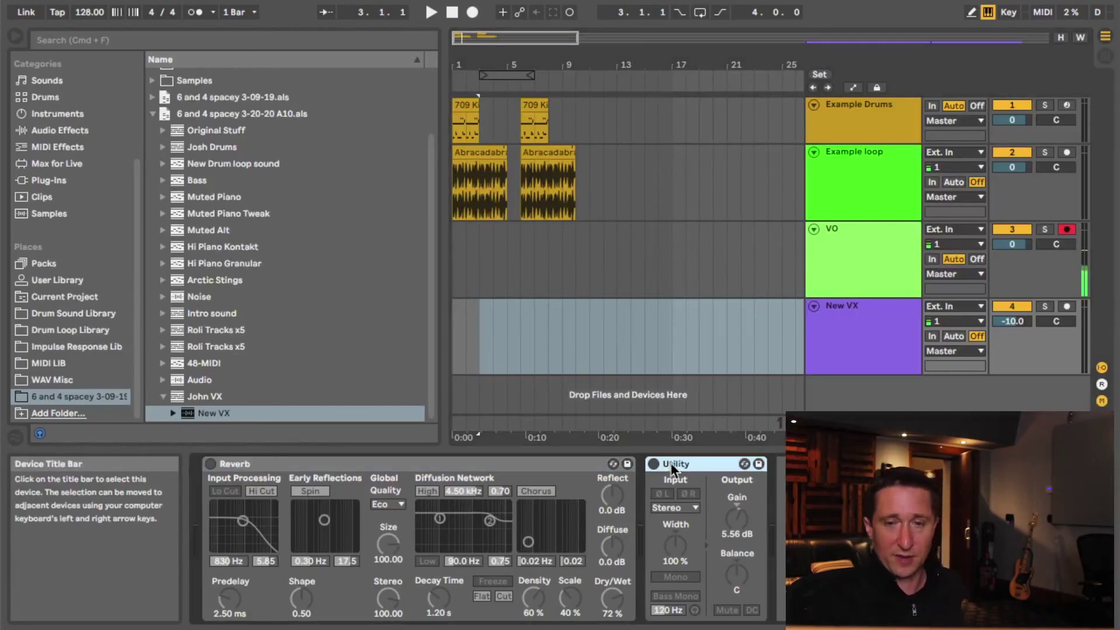
left_click(491, 466)
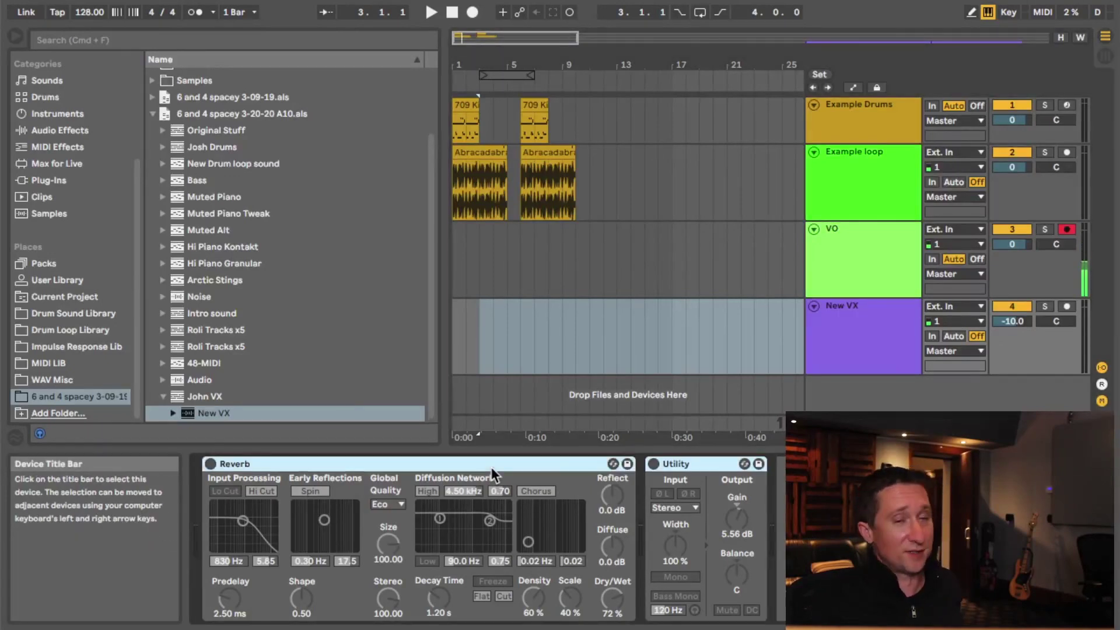
right_click(491, 467)
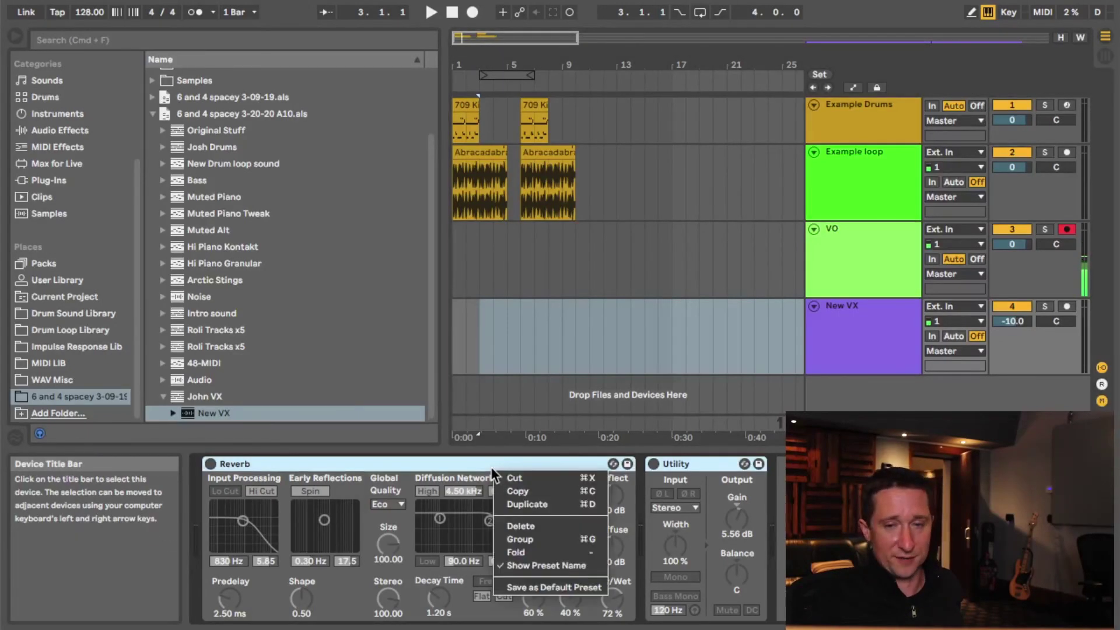
left_click(547, 543)
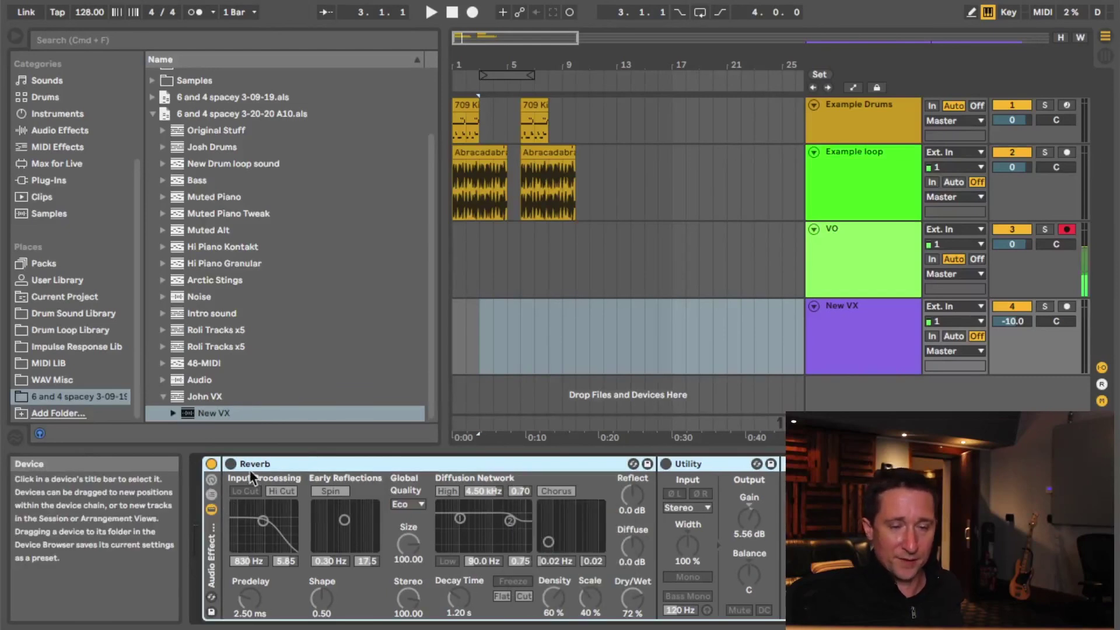
left_click(211, 479)
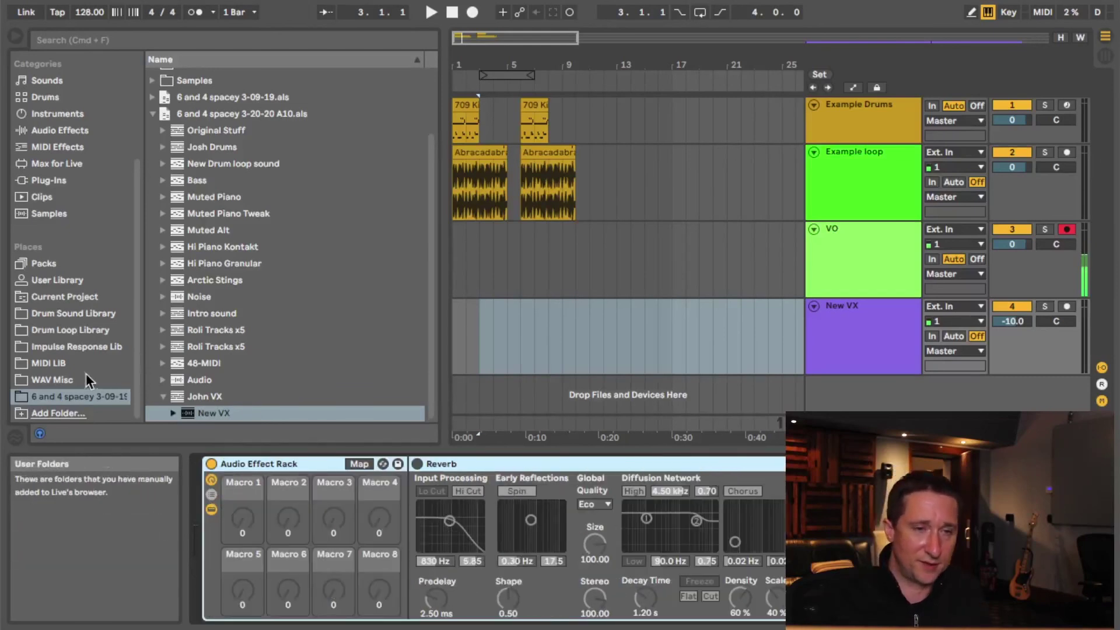
Step: Save the rack as Audio Effect Rack.adg in the User Library's For Example folder
left_click(79, 279)
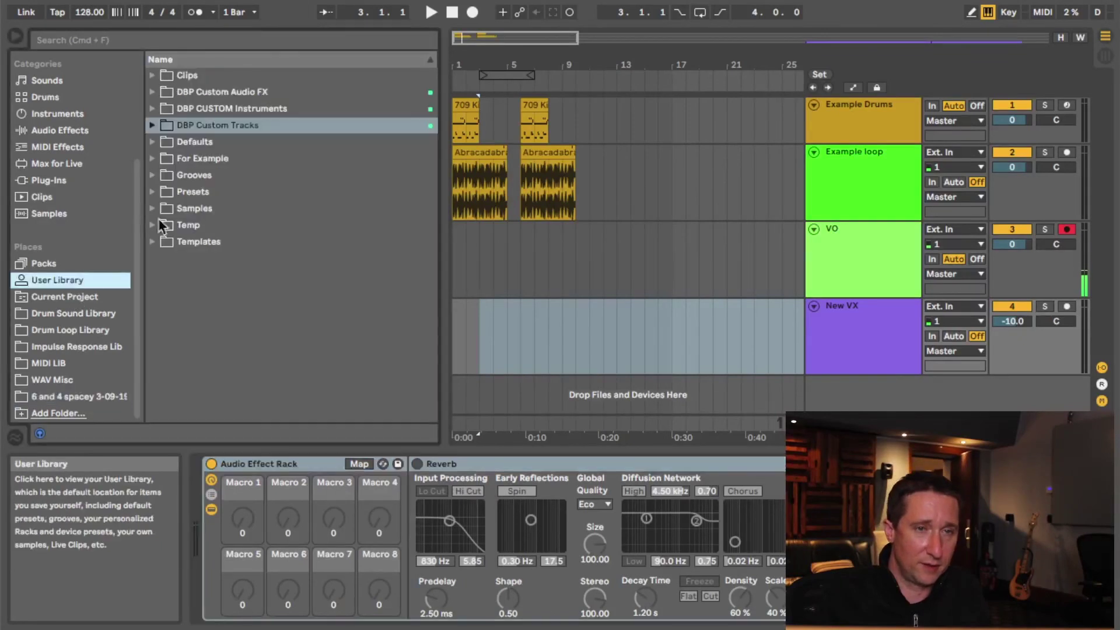
double_click(222, 160)
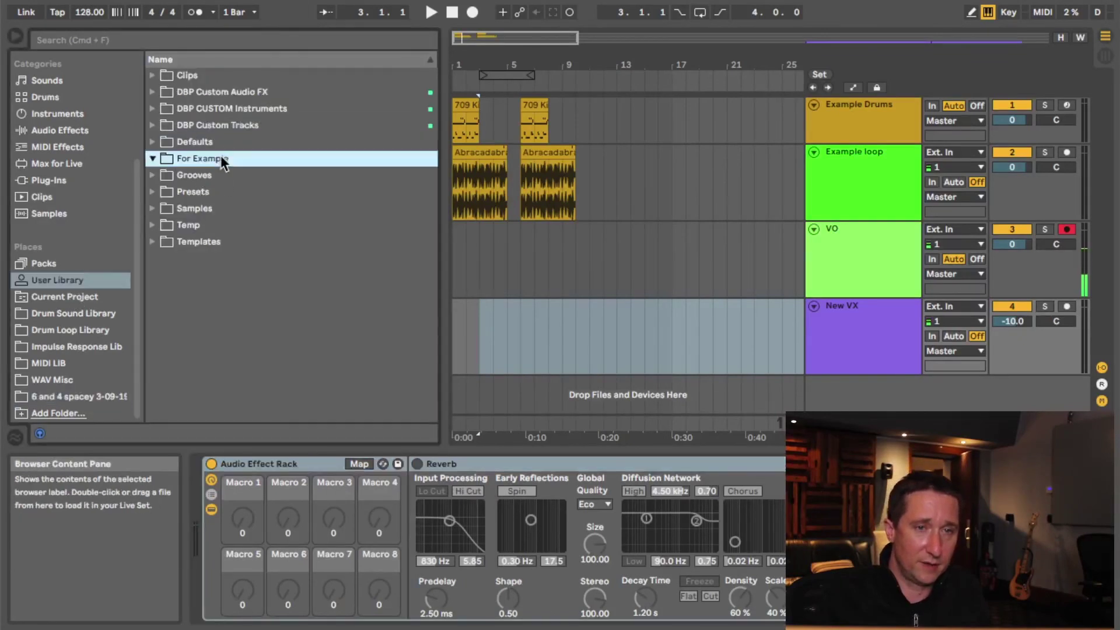
left_click_drag(270, 465, 223, 158)
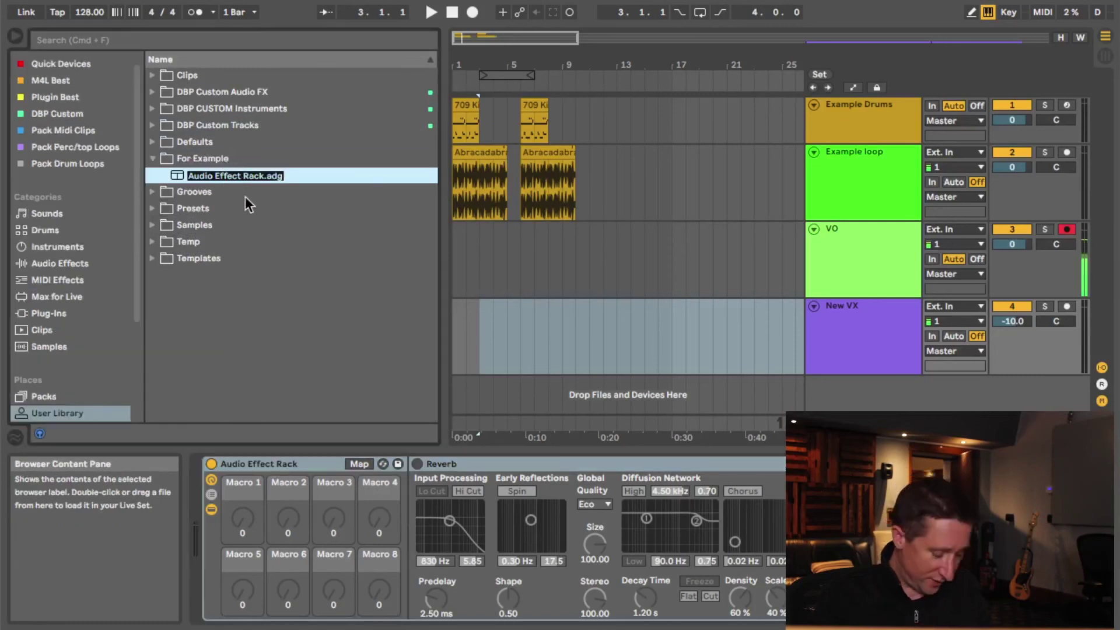
key("Return")
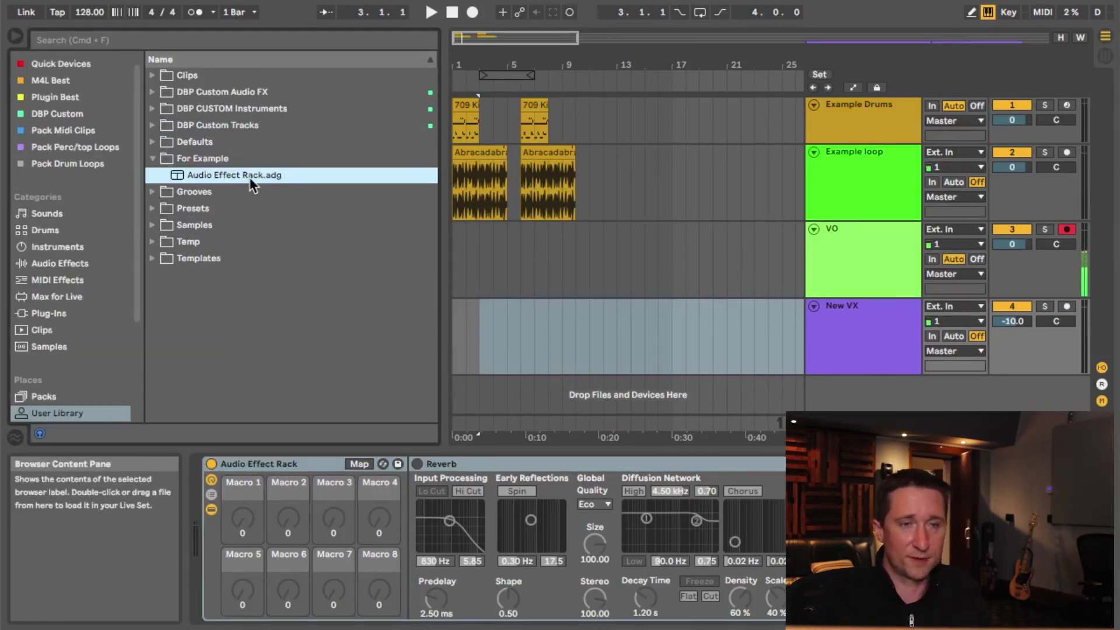
Step: Collapse the For Example folder and delete the Audio Effect Rack from New VX
left_click(315, 461)
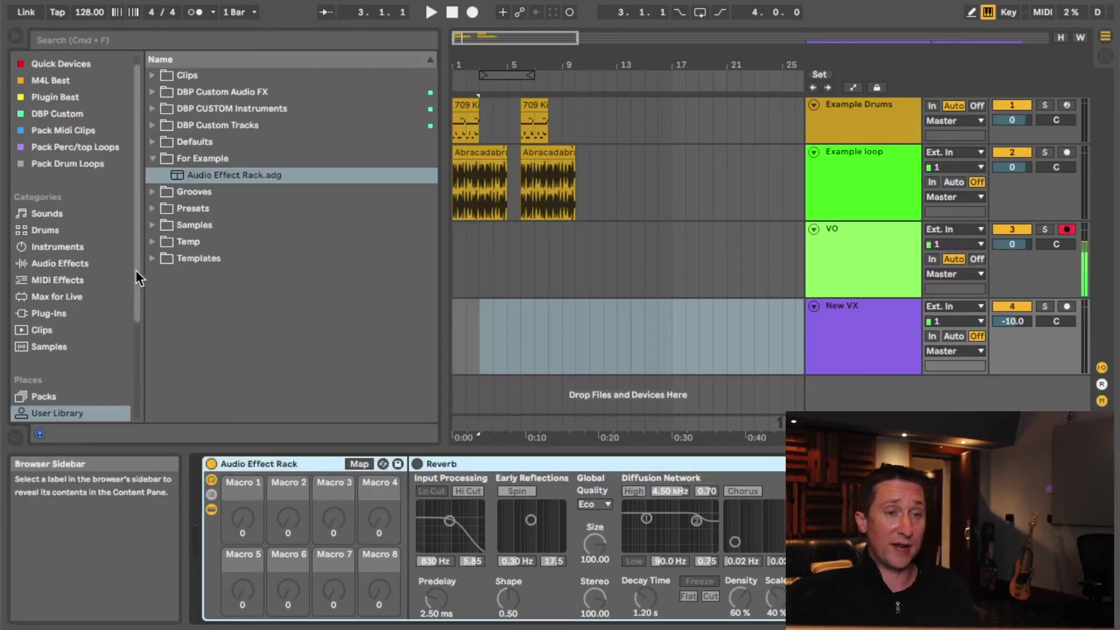
left_click_drag(135, 269, 134, 425)
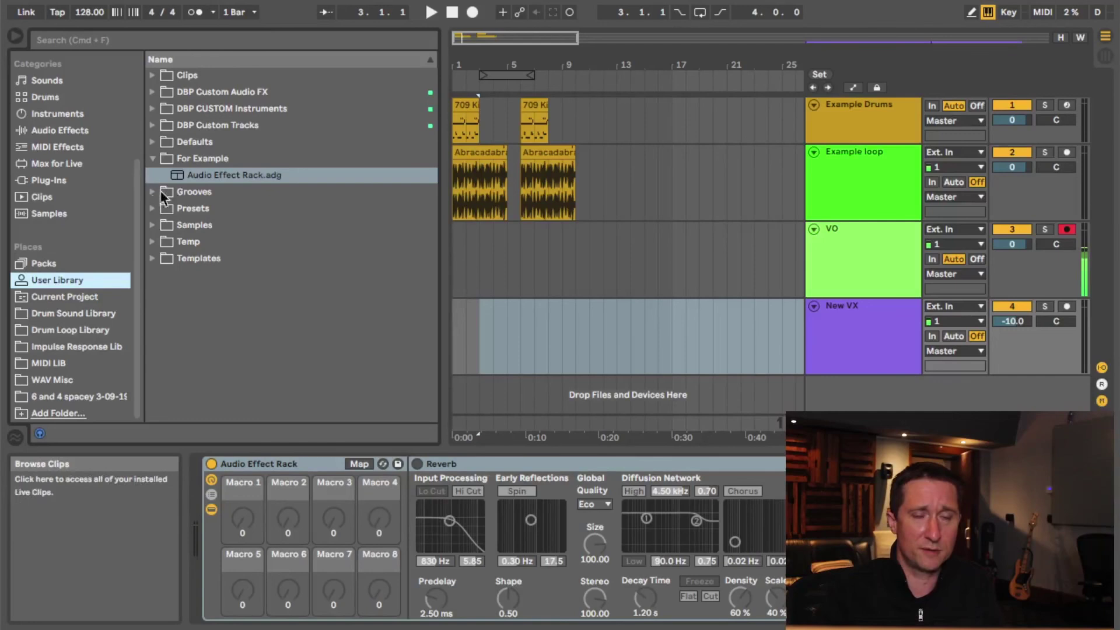
left_click(152, 159)
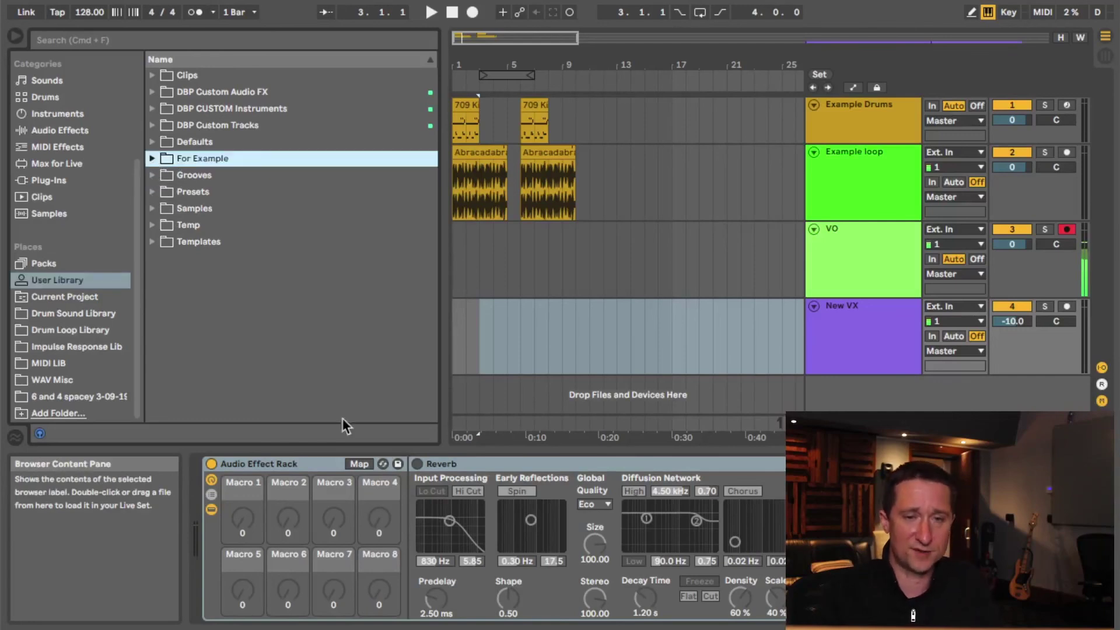
left_click(303, 467)
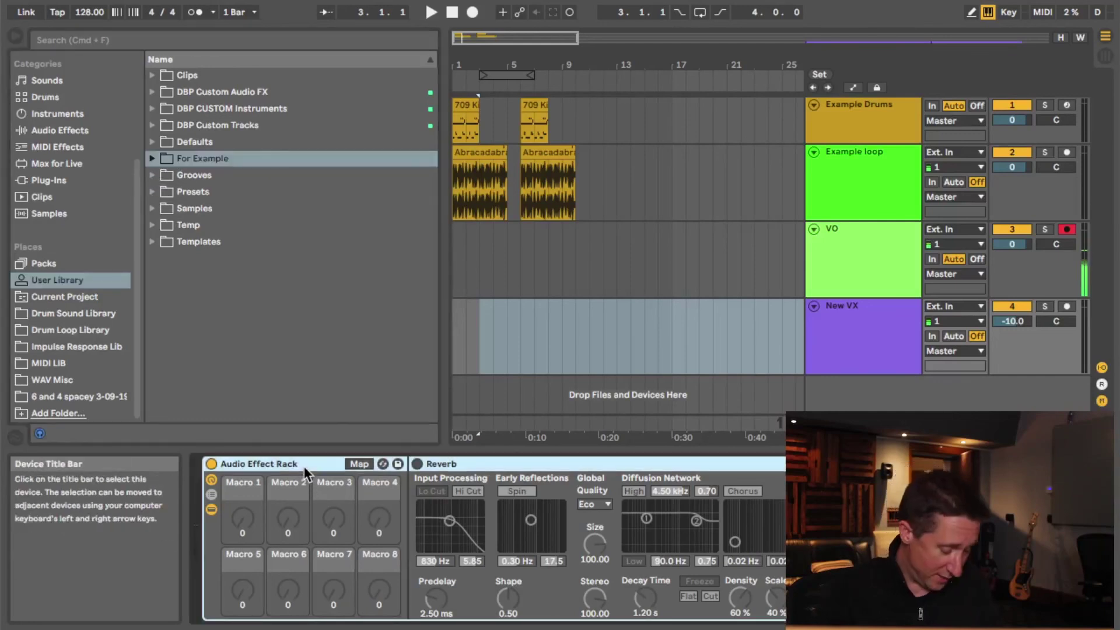
key("Delete")
Step: Delete the New VX track from the set
right_click(822, 333)
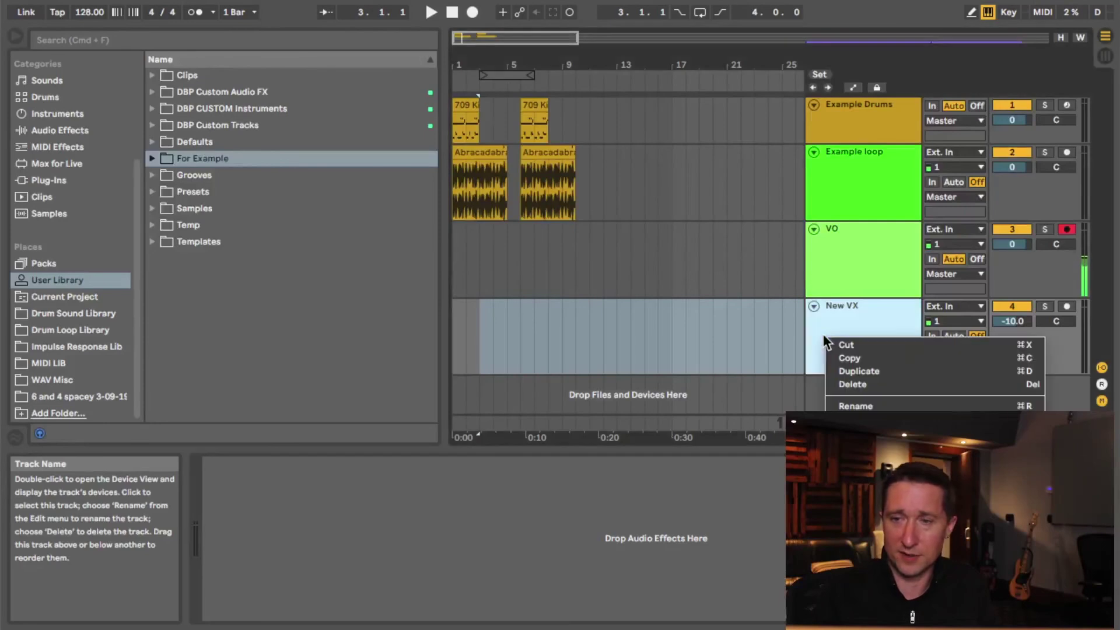
left_click(883, 385)
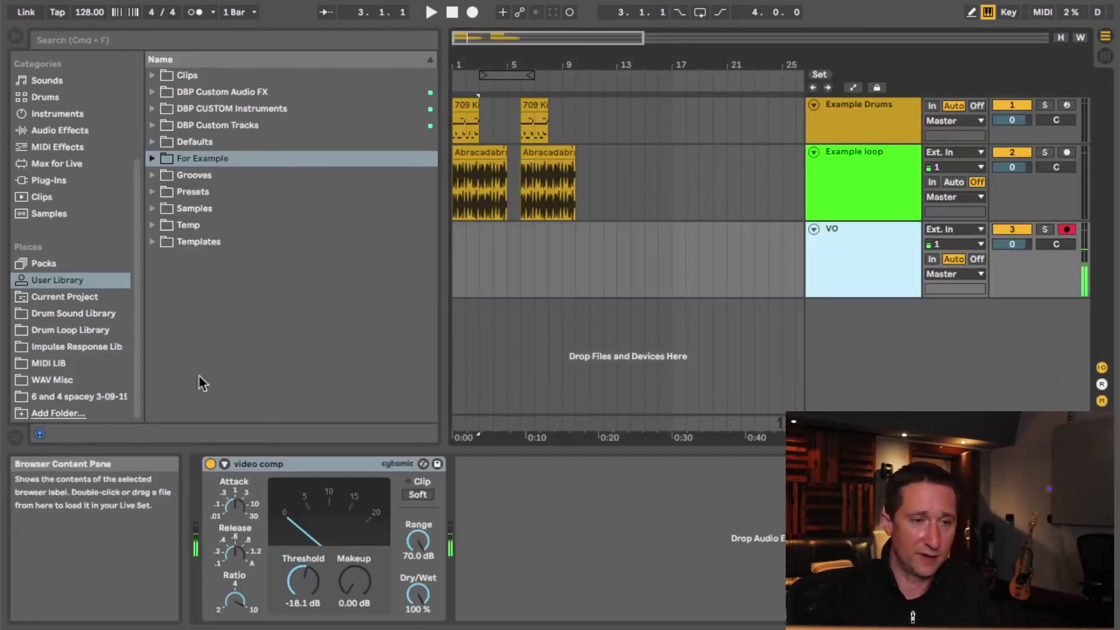
left_click_drag(137, 328, 140, 175)
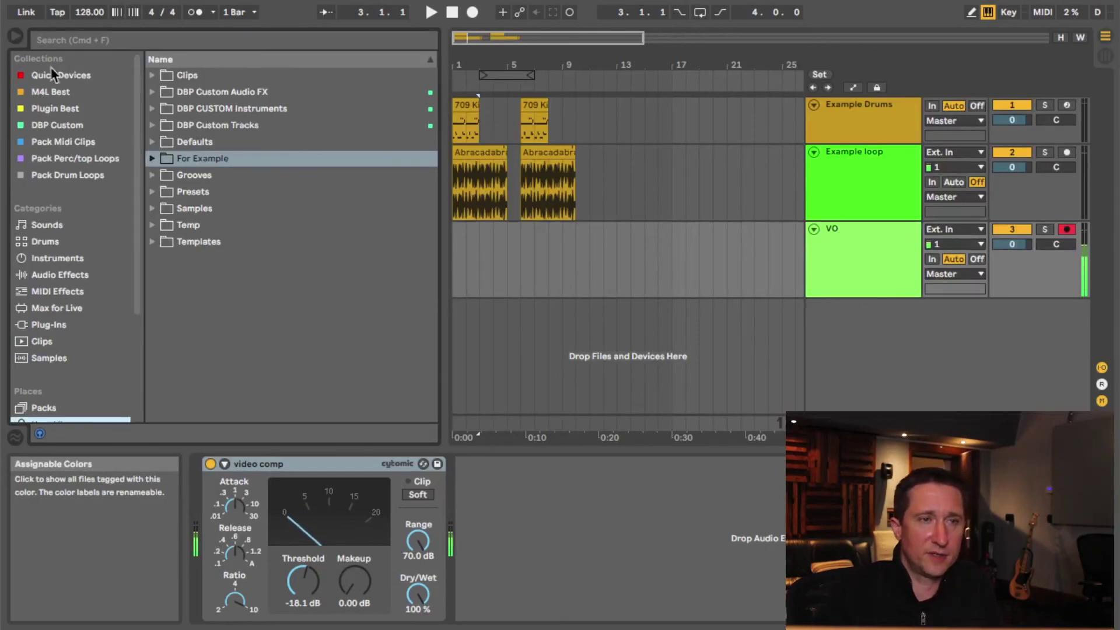
Step: Browse the Quick Devices and M4L Best collections and the Max for Live device groups
left_click(83, 82)
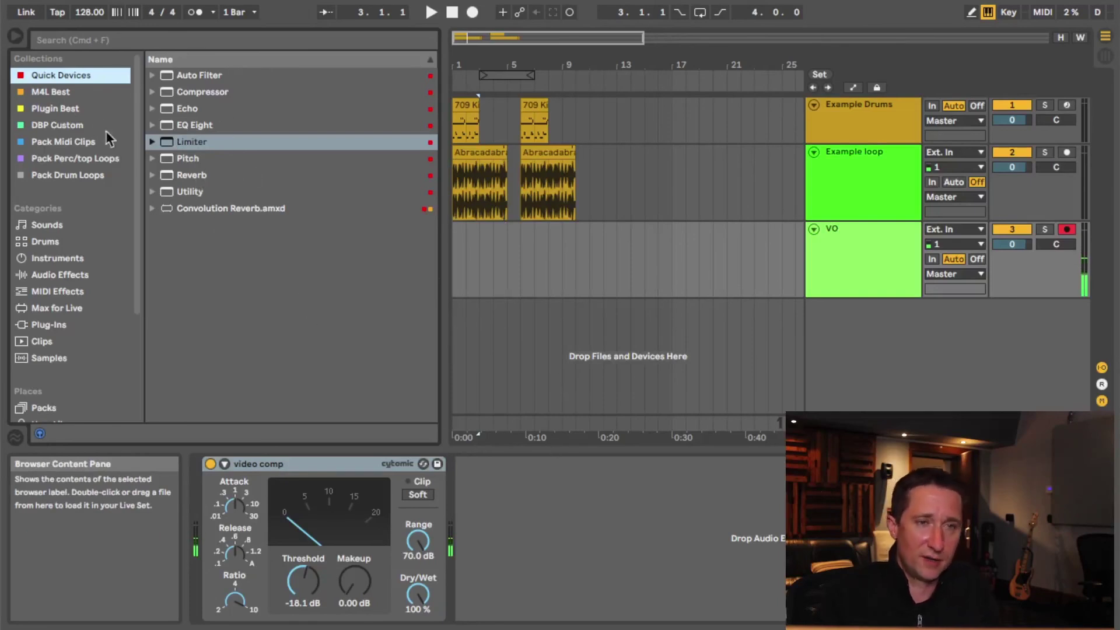
left_click(72, 91)
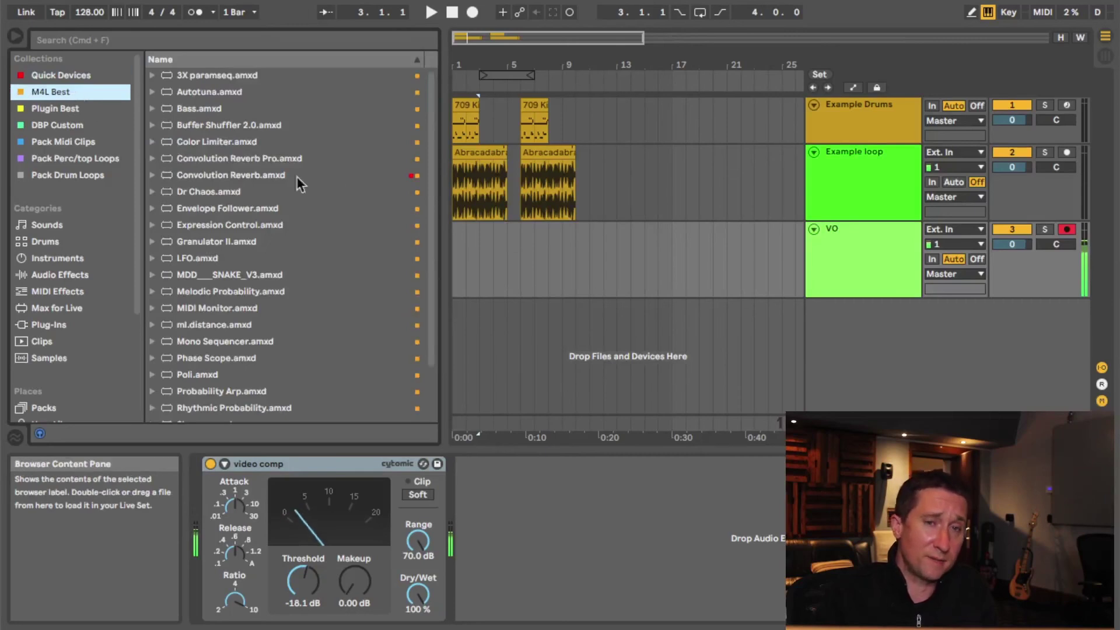
scroll(430, 172, "down", 4)
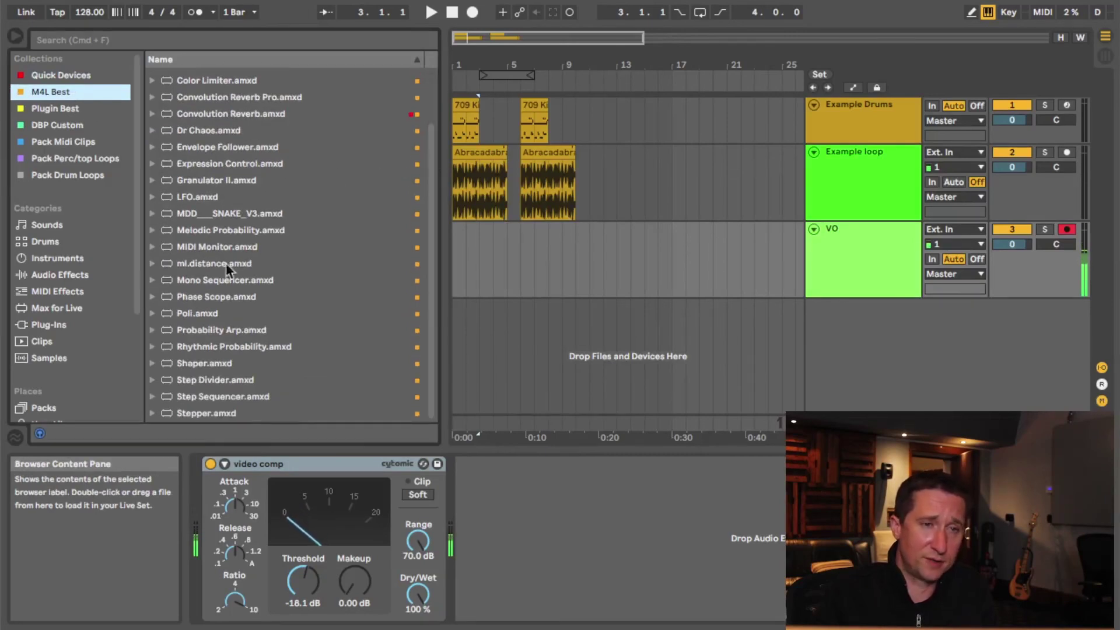
left_click(67, 309)
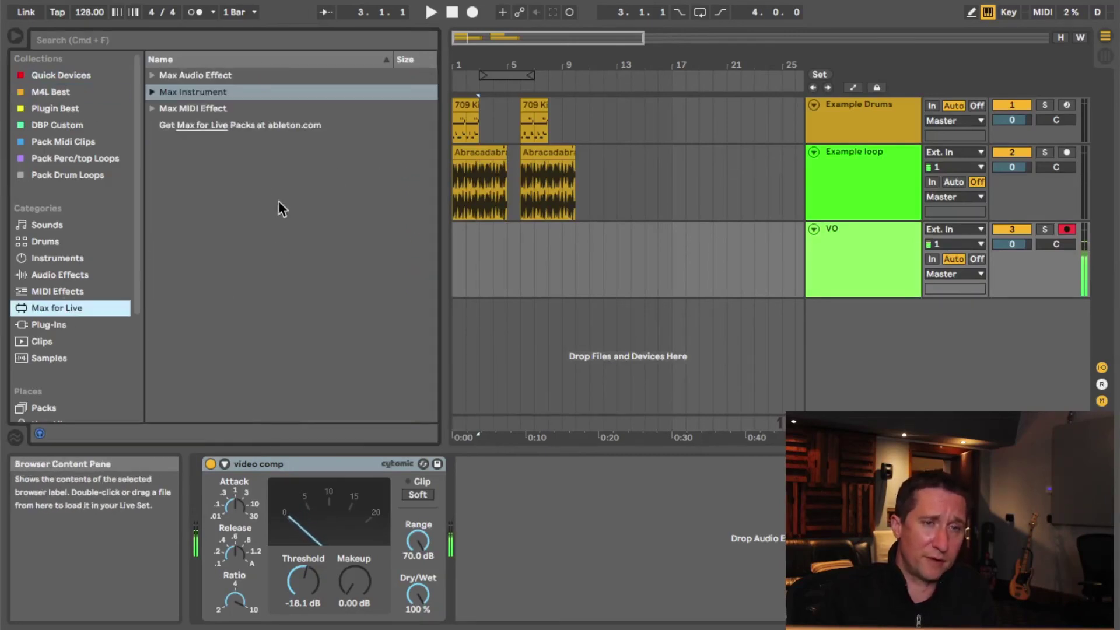
left_click(153, 91)
left_click(152, 74)
left_click(150, 75)
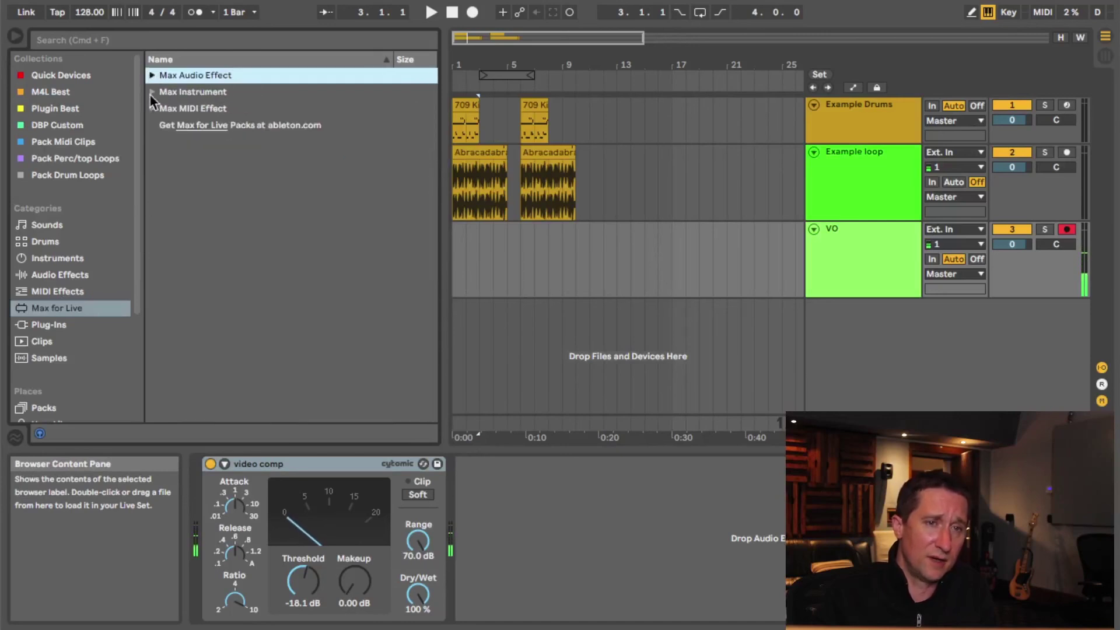
left_click(61, 93)
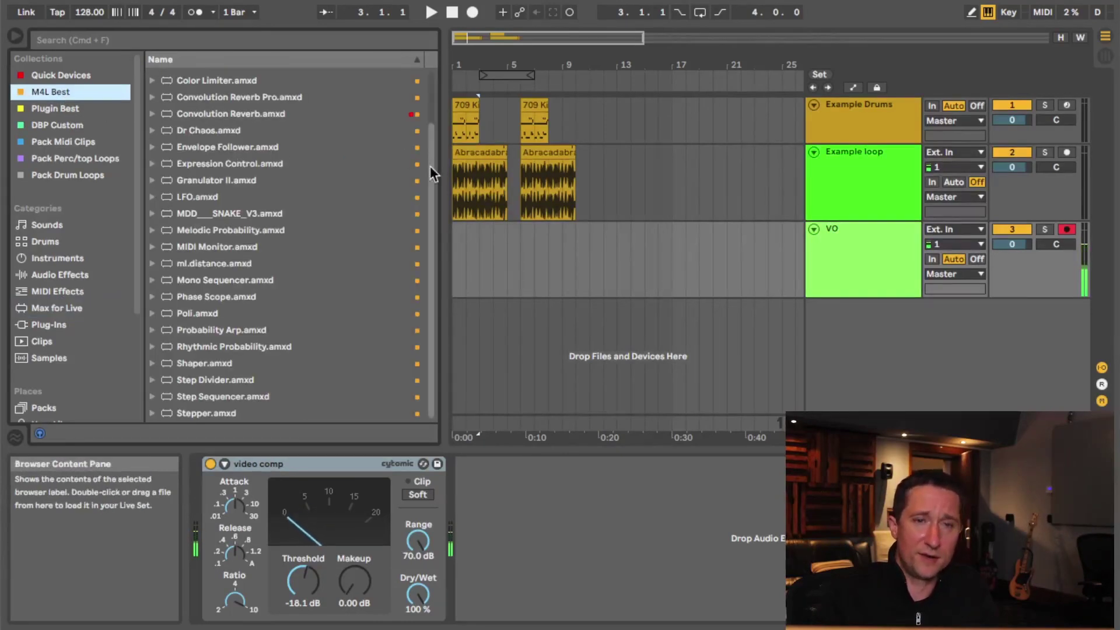
Step: Show the Plugin Best collection, then the DBP Custom collection's three folders
left_click_drag(431, 161, 434, 101)
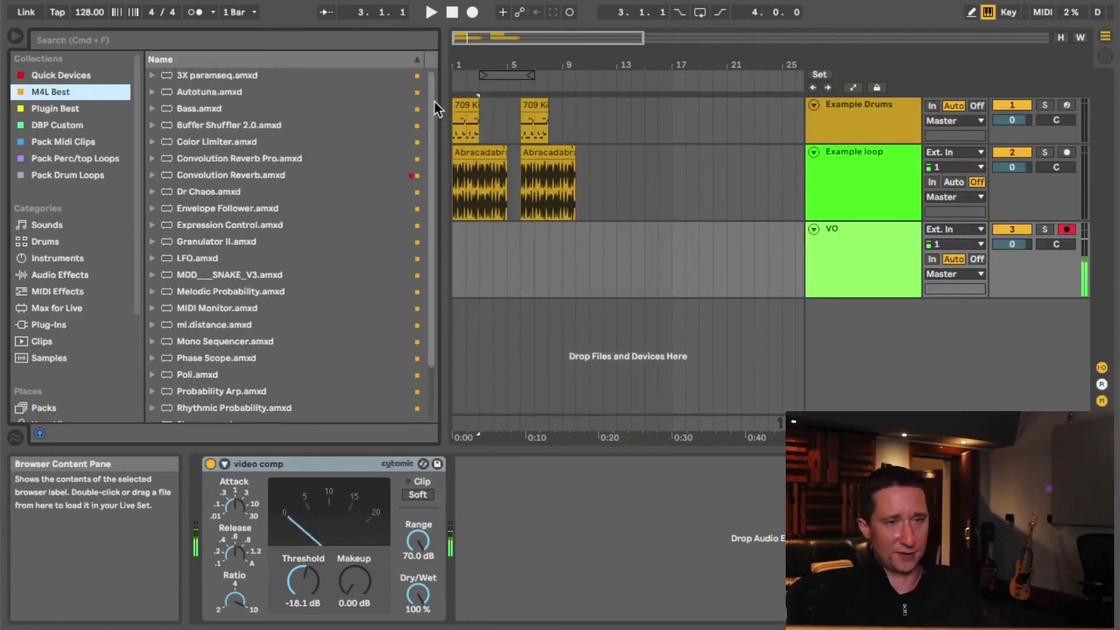
left_click(67, 107)
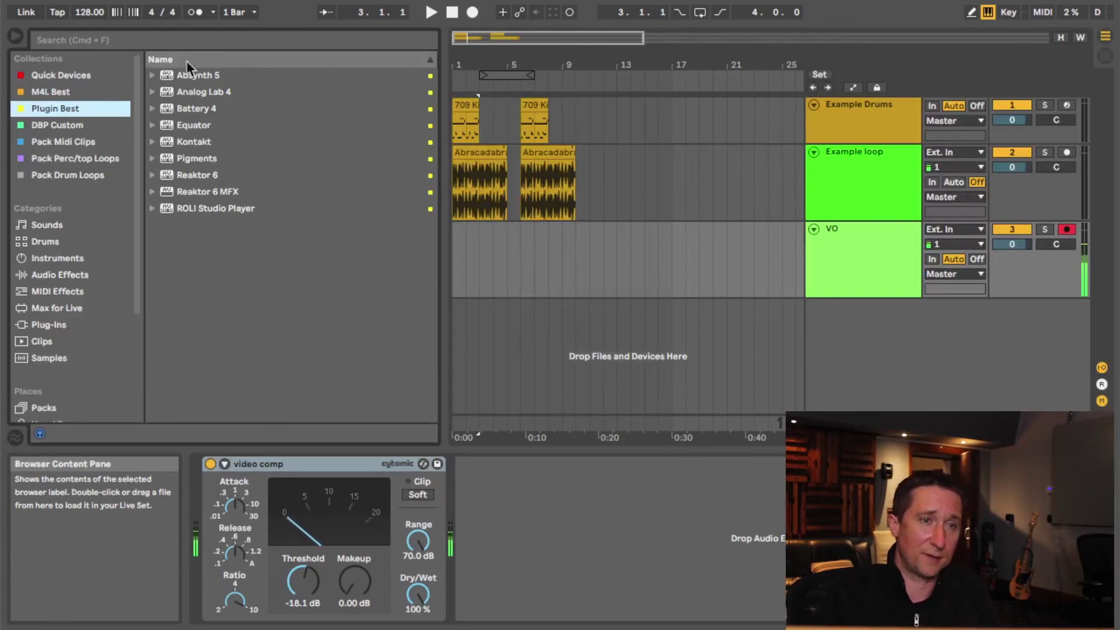
left_click(86, 131)
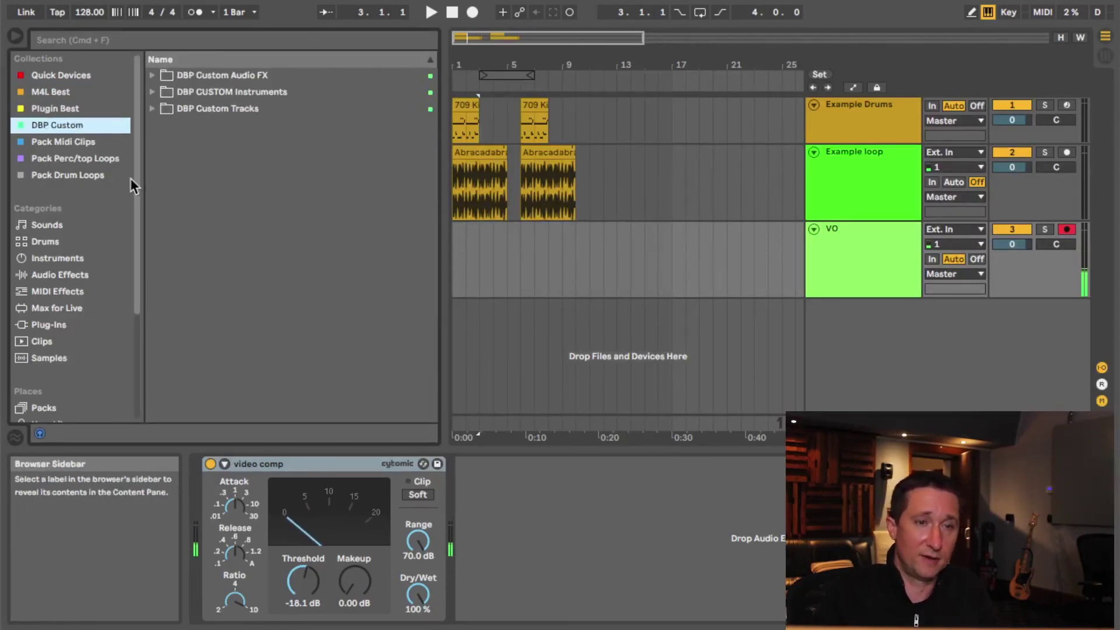
scroll(139, 182, "down", 3)
scroll(132, 246, "down", 1)
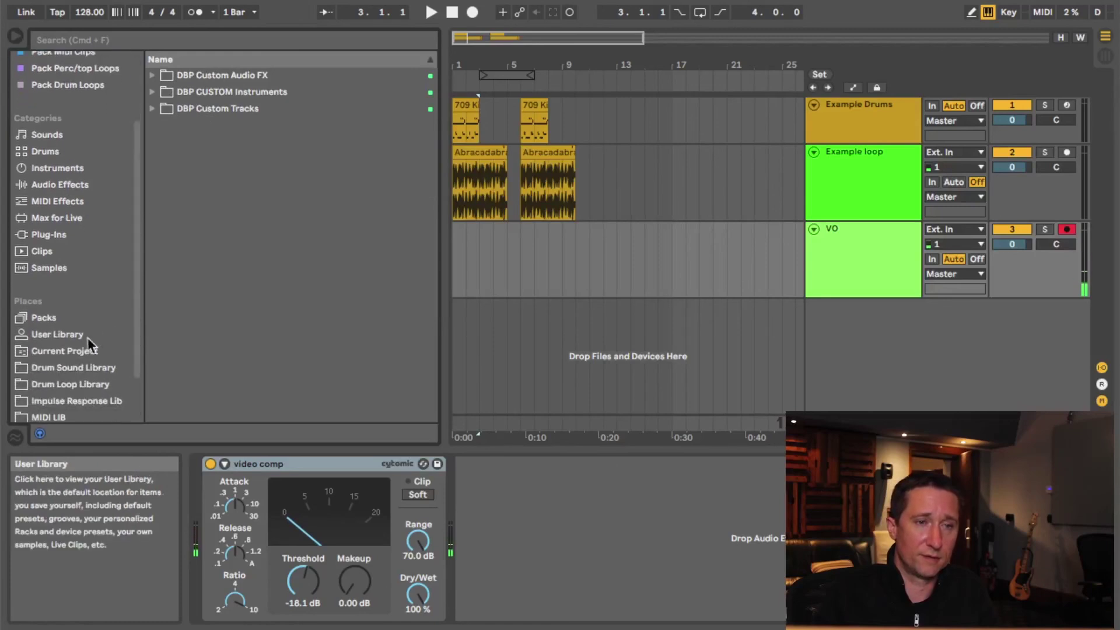
left_click(86, 333)
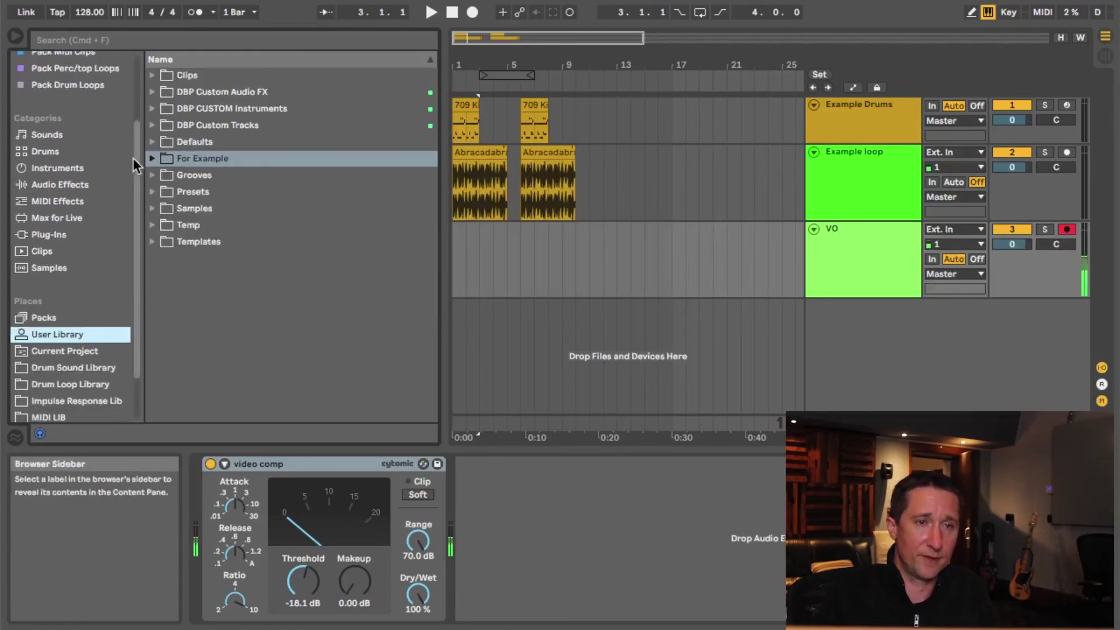
scroll(131, 145, "up", 3)
left_click(76, 108)
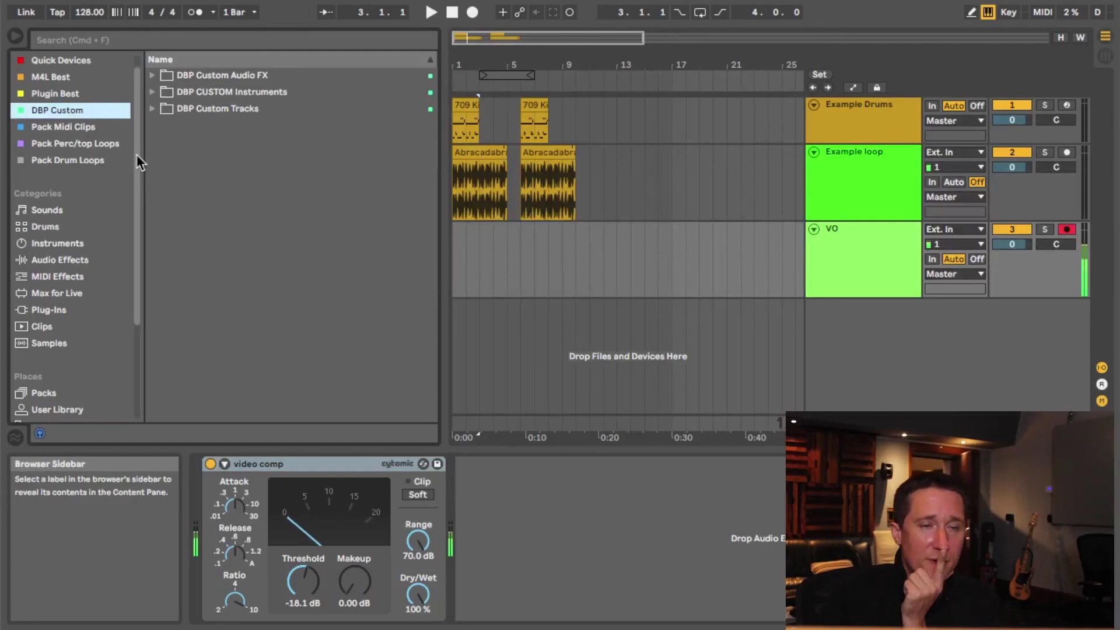
mouse_move(137, 154)
left_mouse_down()
mouse_move(141, 178)
mouse_move(140, 146)
left_mouse_up()
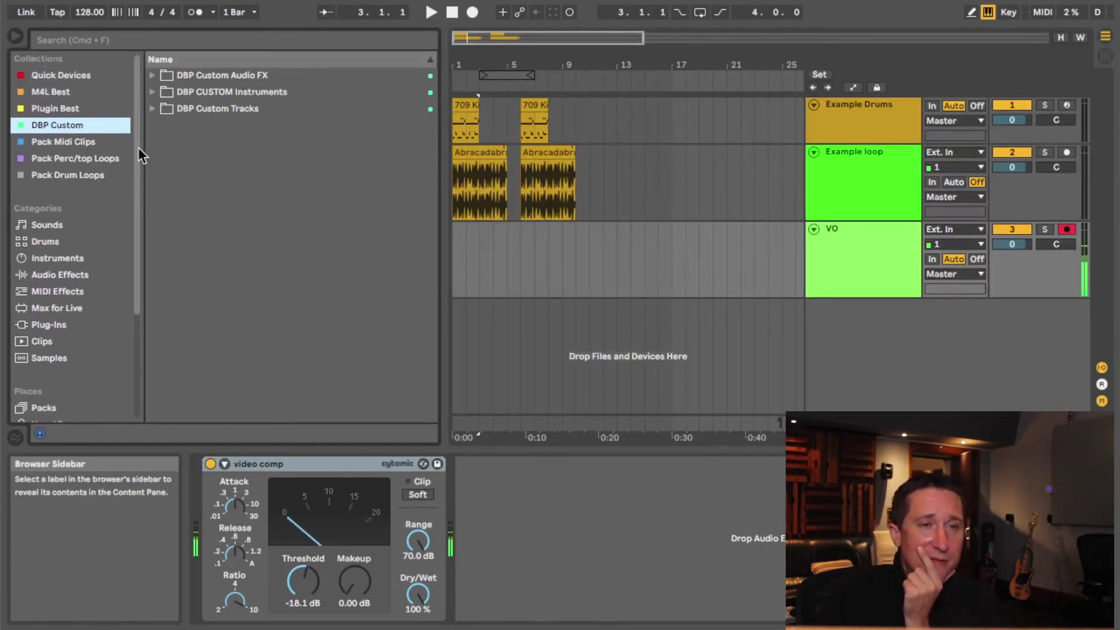
left_click(82, 170)
left_click(93, 142)
left_click(89, 156)
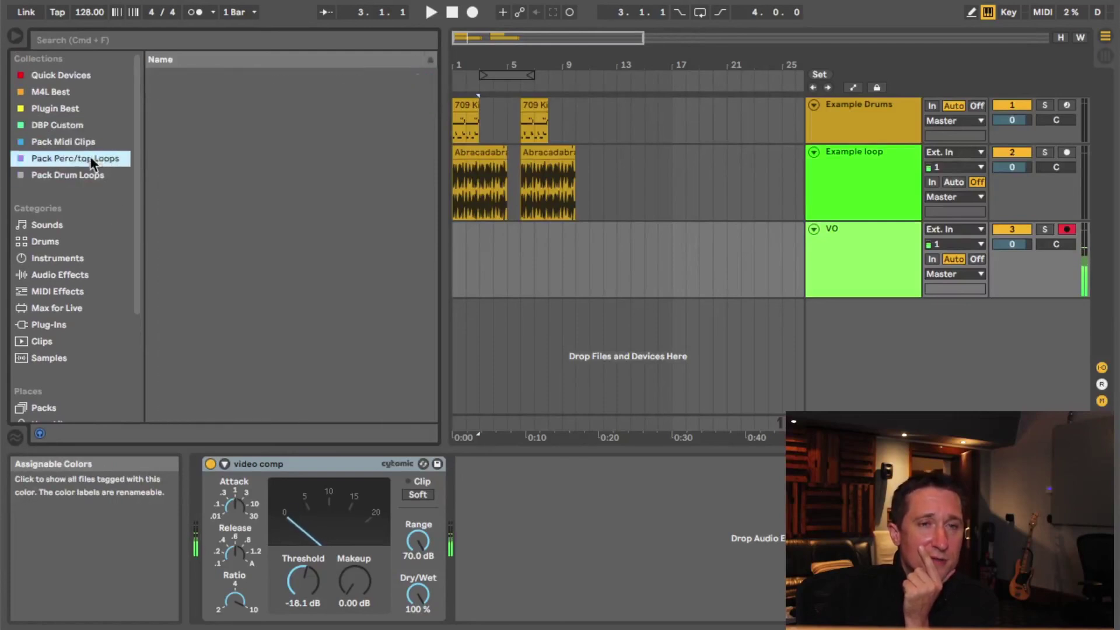
left_click(94, 175)
scroll(117, 233, "down", 5)
left_click(51, 276)
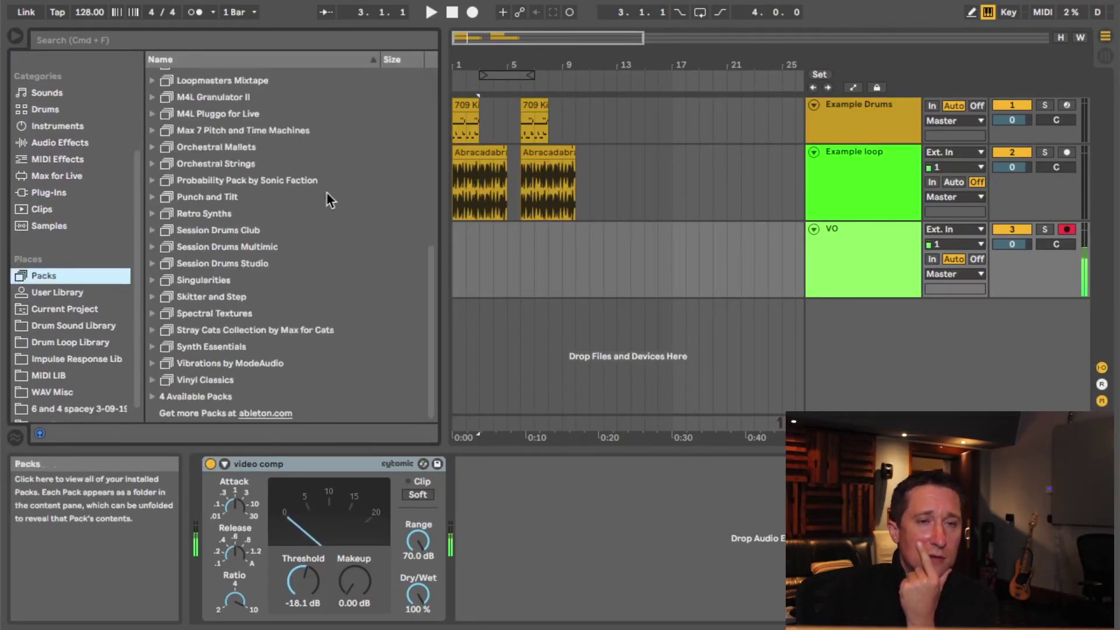
left_click_drag(430, 297, 445, 125)
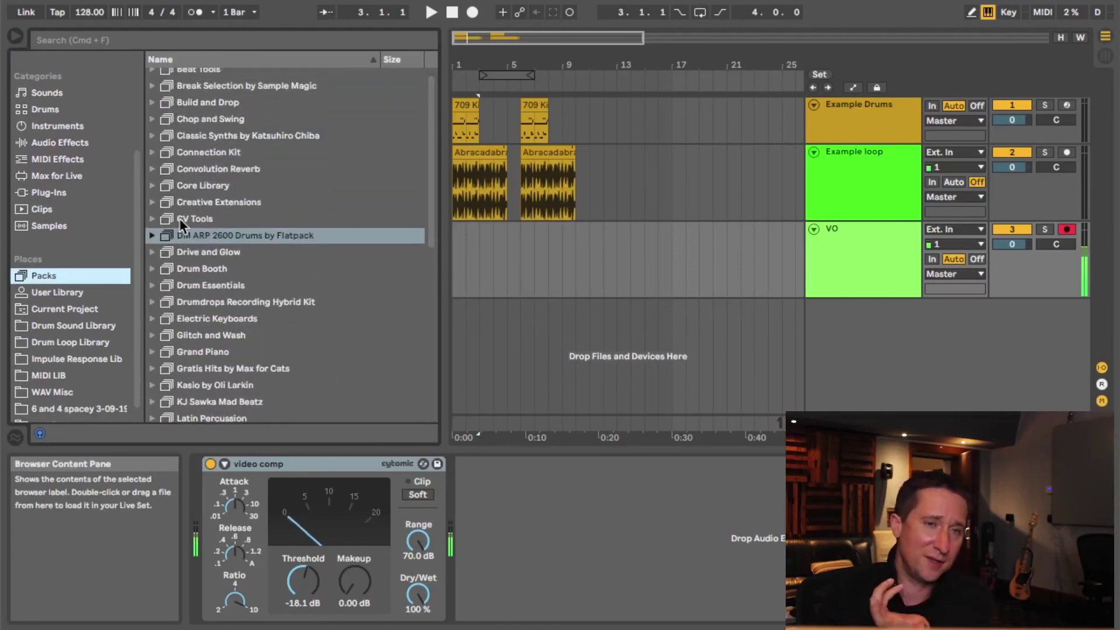
scroll(432, 193, "down", 3)
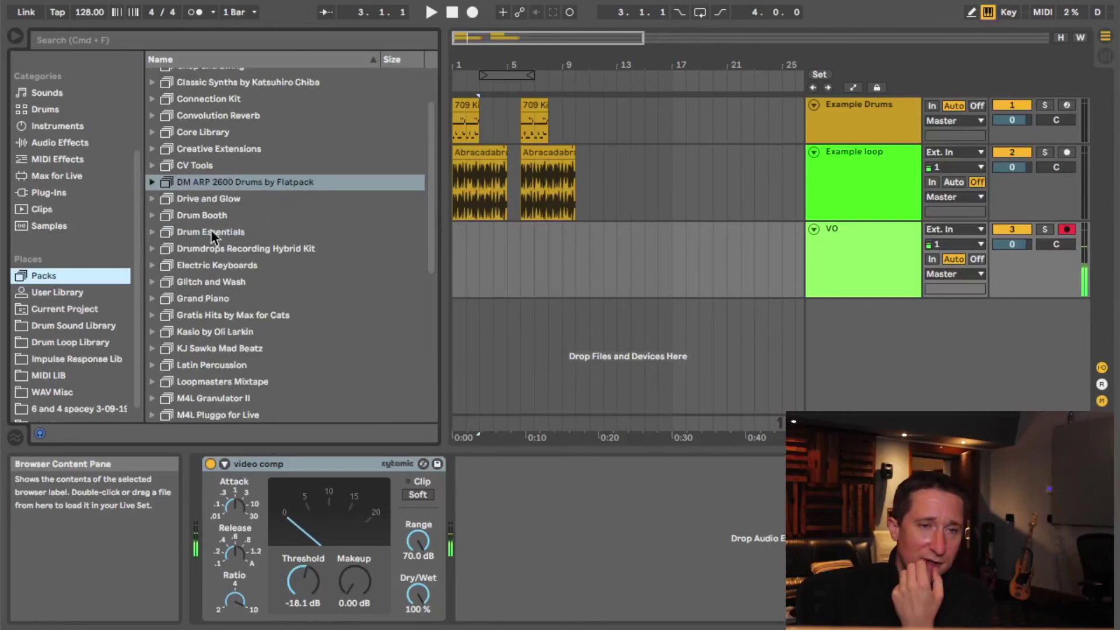
left_click(151, 198)
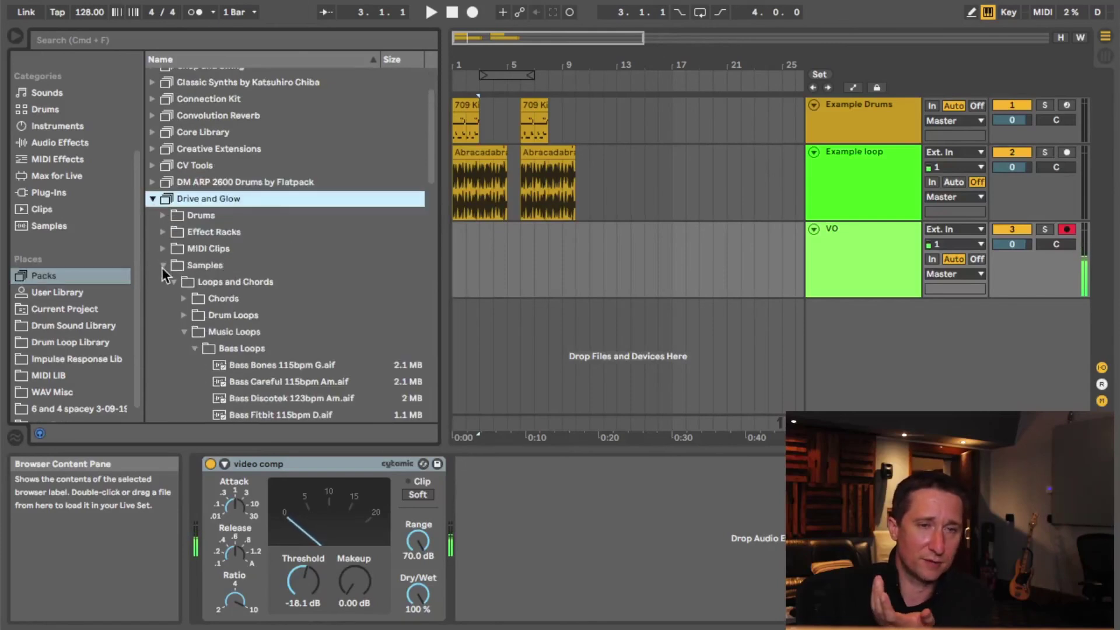
left_click(162, 265)
left_click(152, 199)
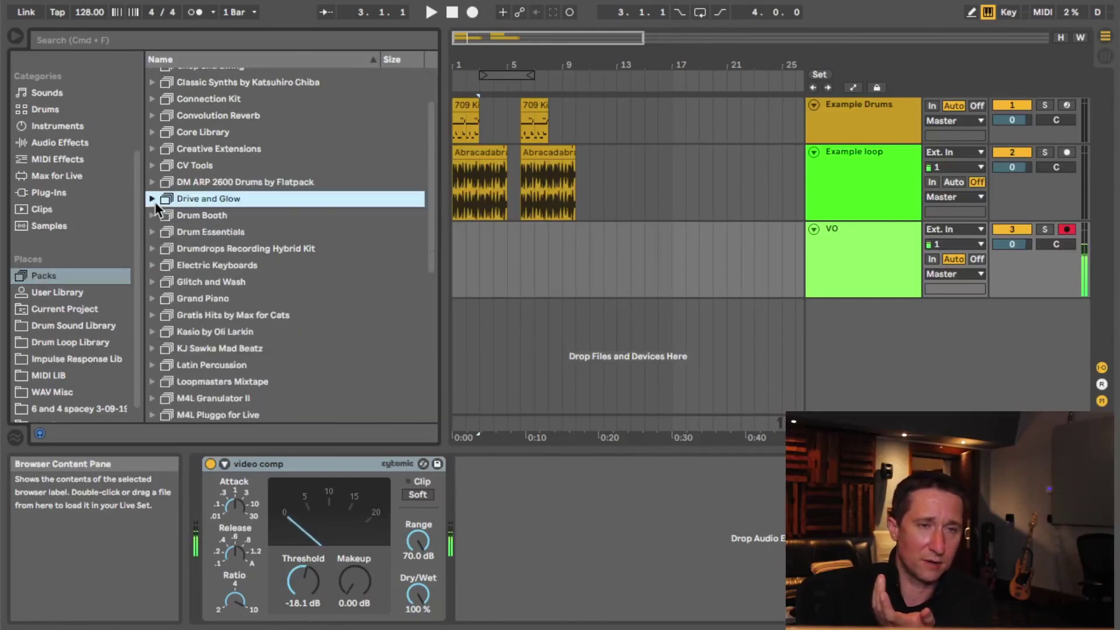
left_click(153, 232)
left_click(152, 231)
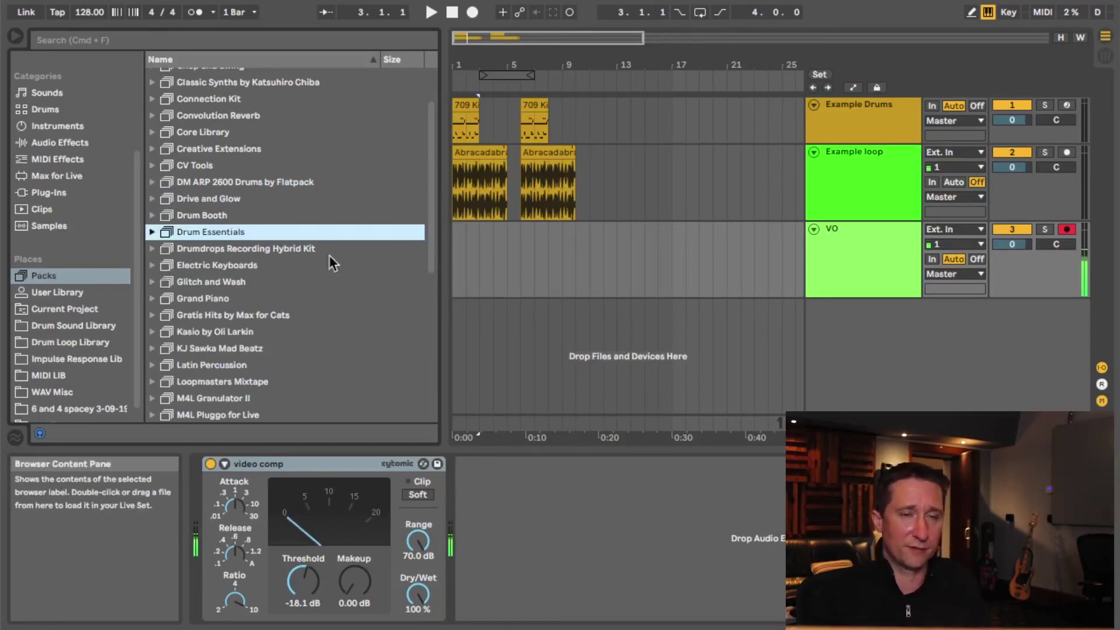
left_click_drag(432, 181, 436, 120)
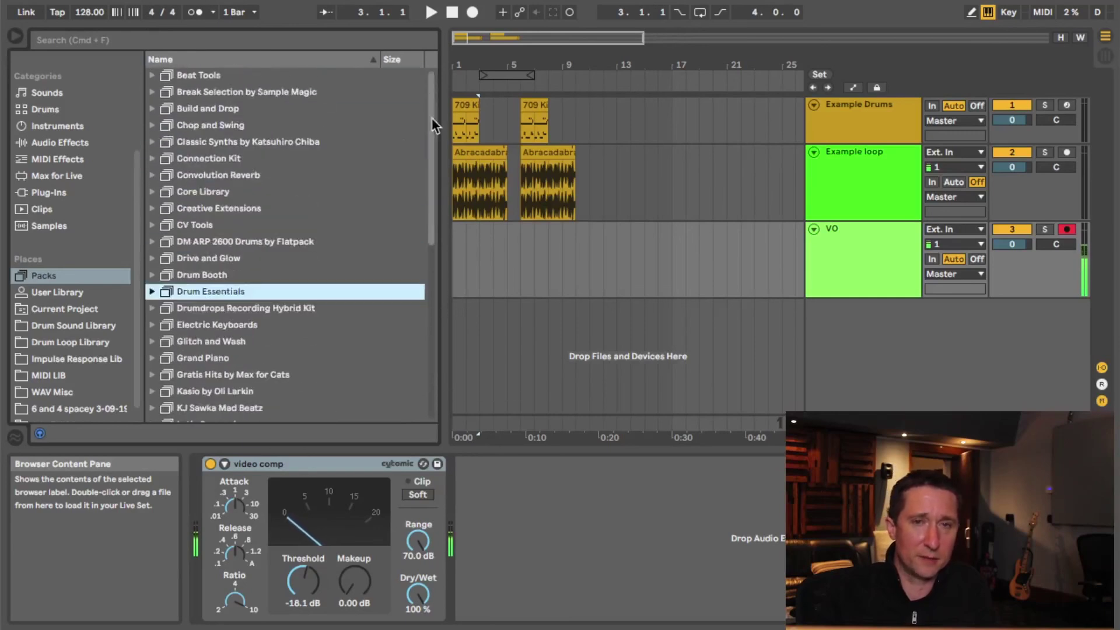
scroll(134, 181, "up", 5)
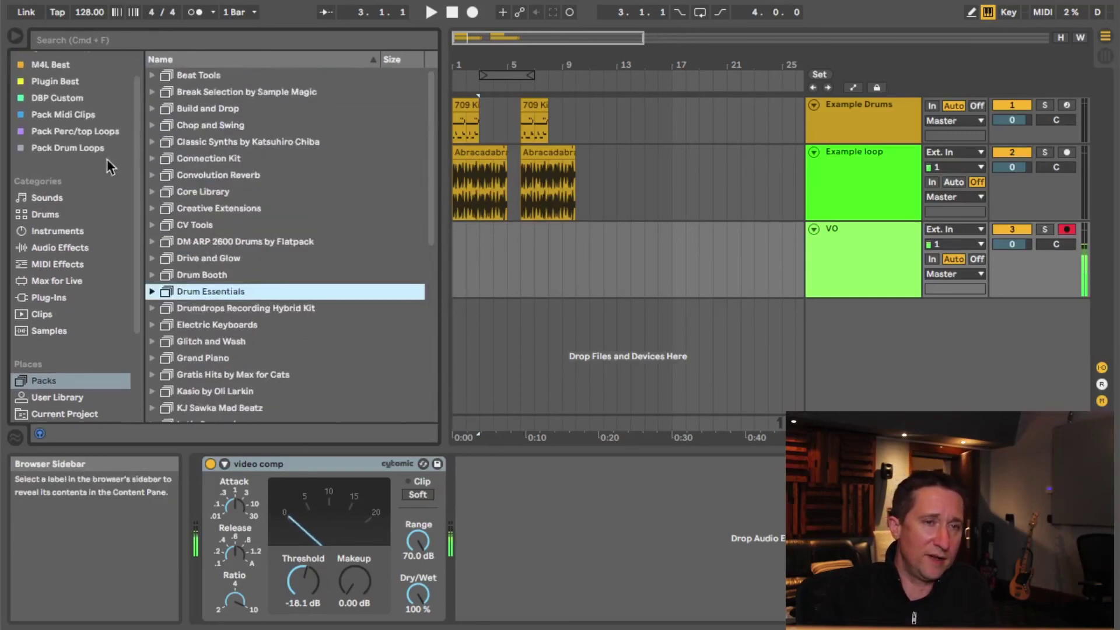
Step: Flip between Pack Drum Loops and Pack Perc/top Loops, ending on Pack Midi Clips' kit grooves
left_click(83, 147)
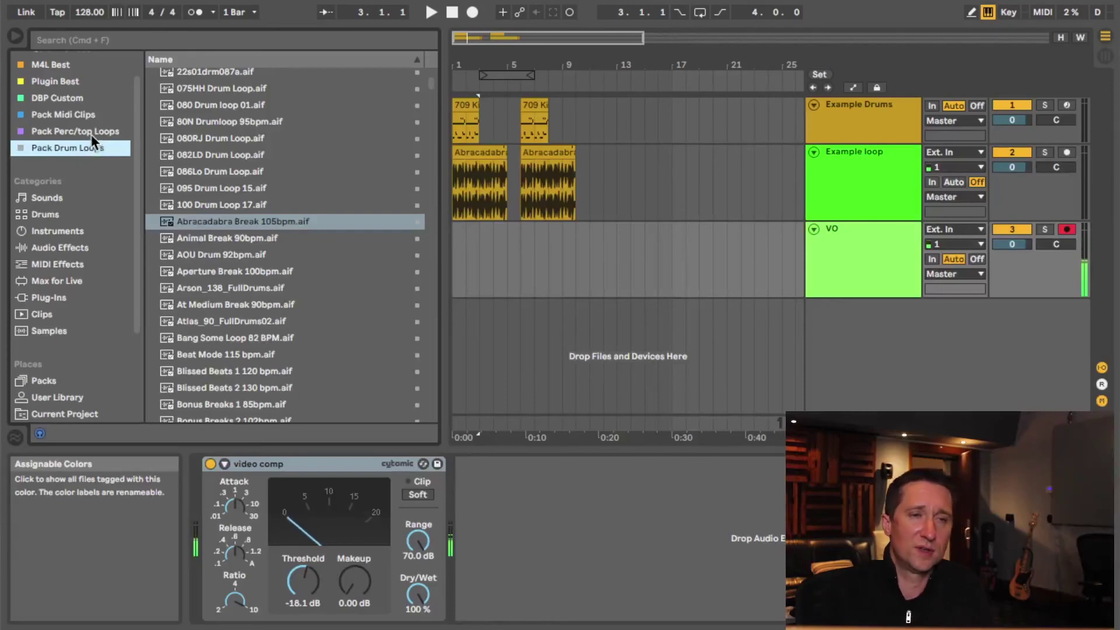
left_click(91, 133)
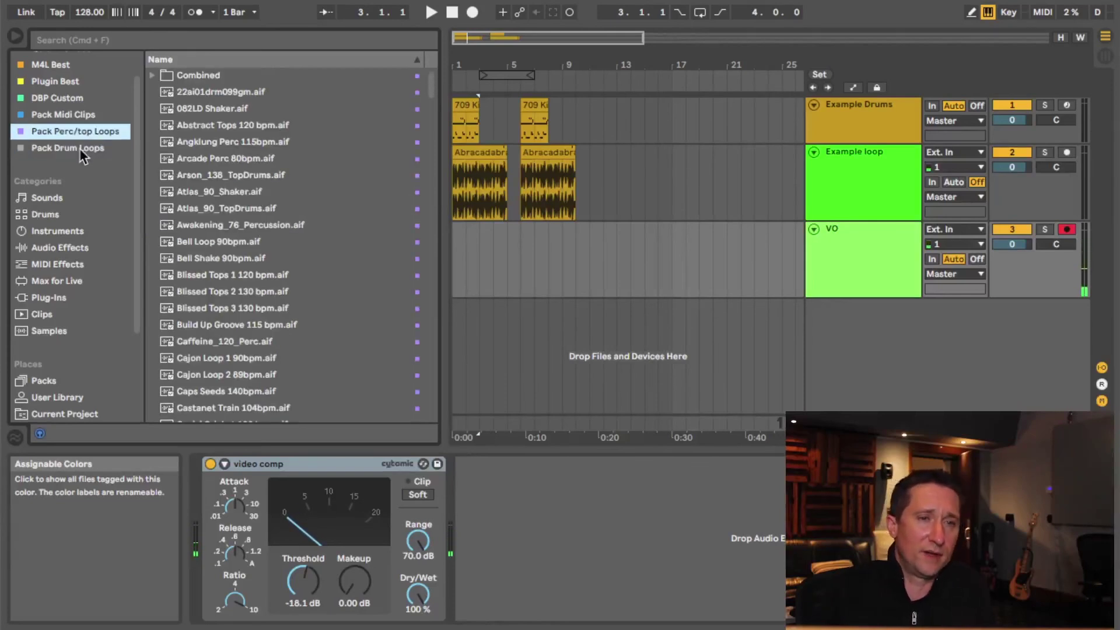
left_click(79, 148)
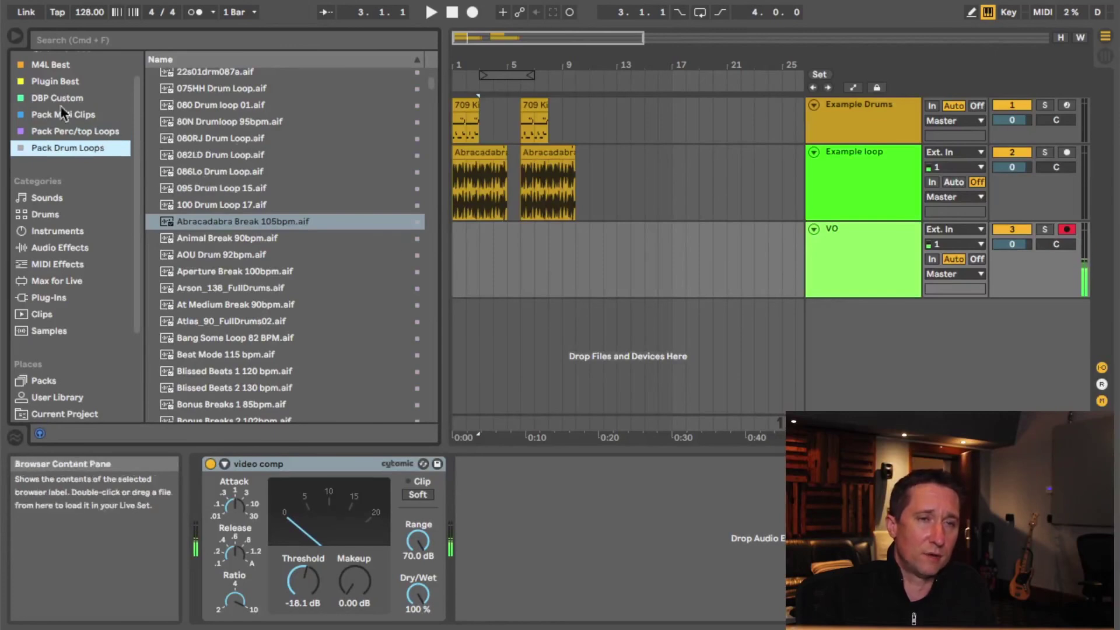
left_click(90, 130)
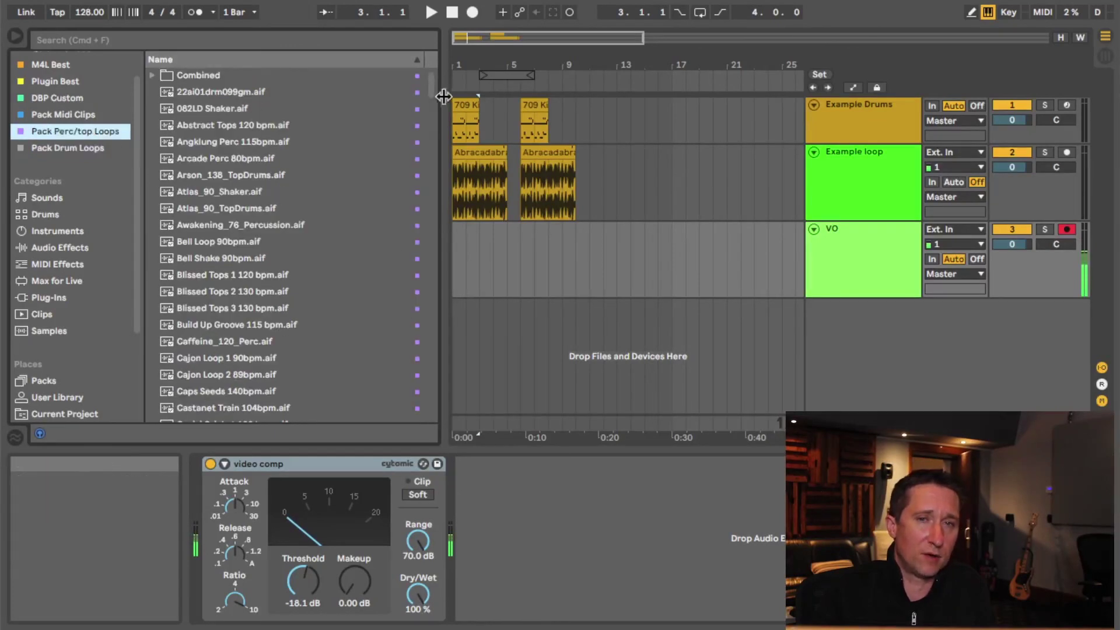
mouse_move(430, 88)
left_mouse_down()
mouse_move(438, 255)
mouse_move(449, 120)
mouse_move(436, 83)
left_mouse_up()
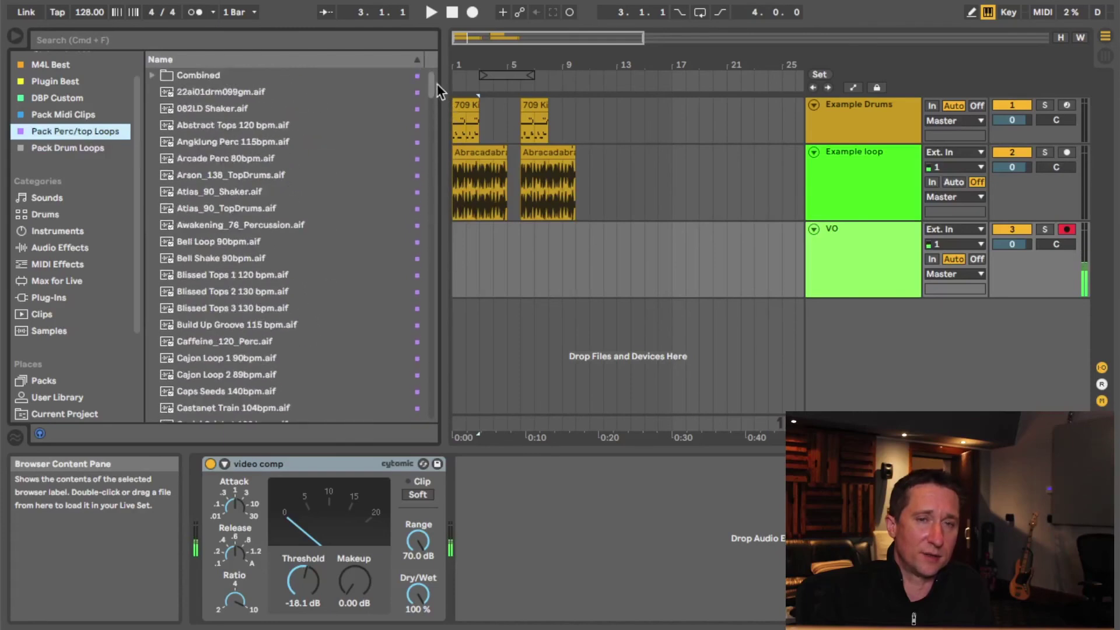
left_click(93, 115)
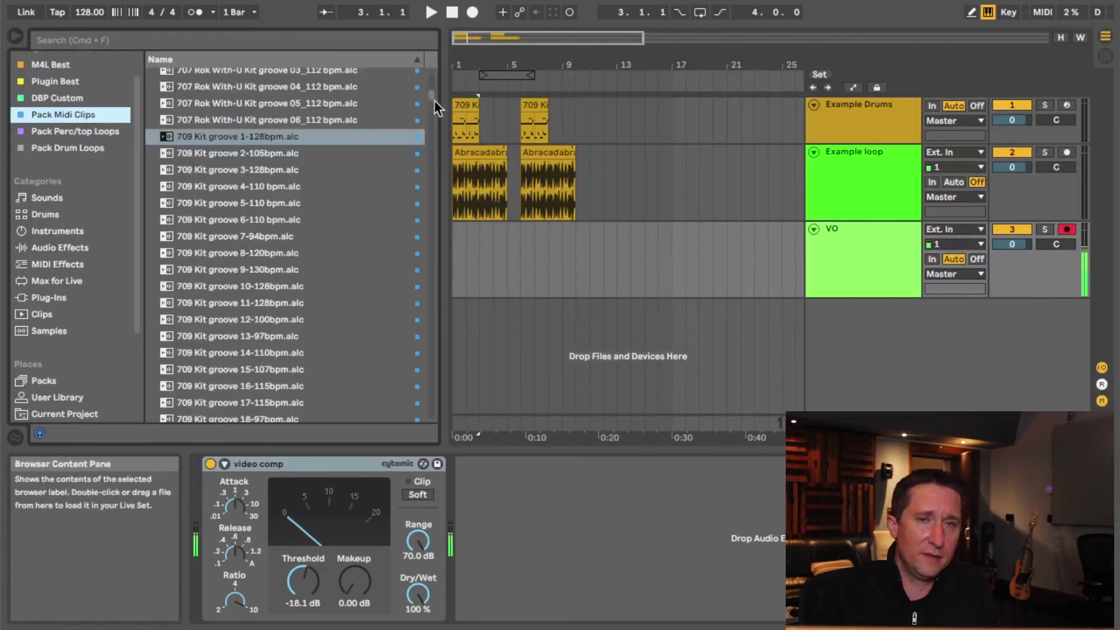
mouse_move(430, 95)
left_mouse_down()
mouse_move(430, 82)
mouse_move(445, 338)
mouse_move(431, 88)
left_mouse_up()
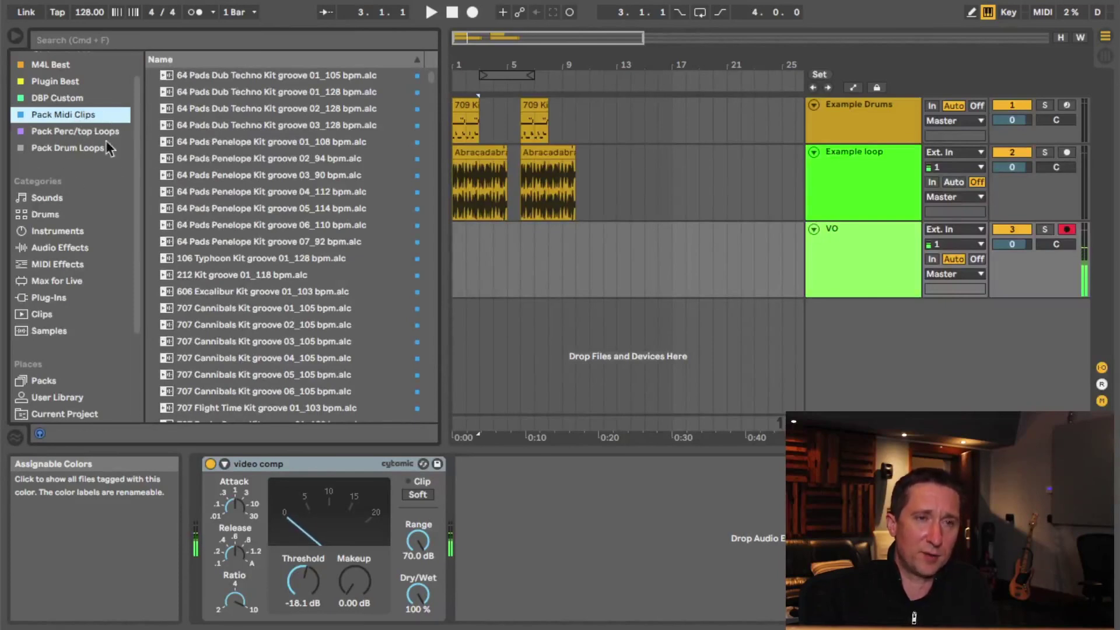
Step: Preview Abracadabra Break 105bpm.aif from Pack Drum Loops over the playing arrangement, then stop
left_click(76, 146)
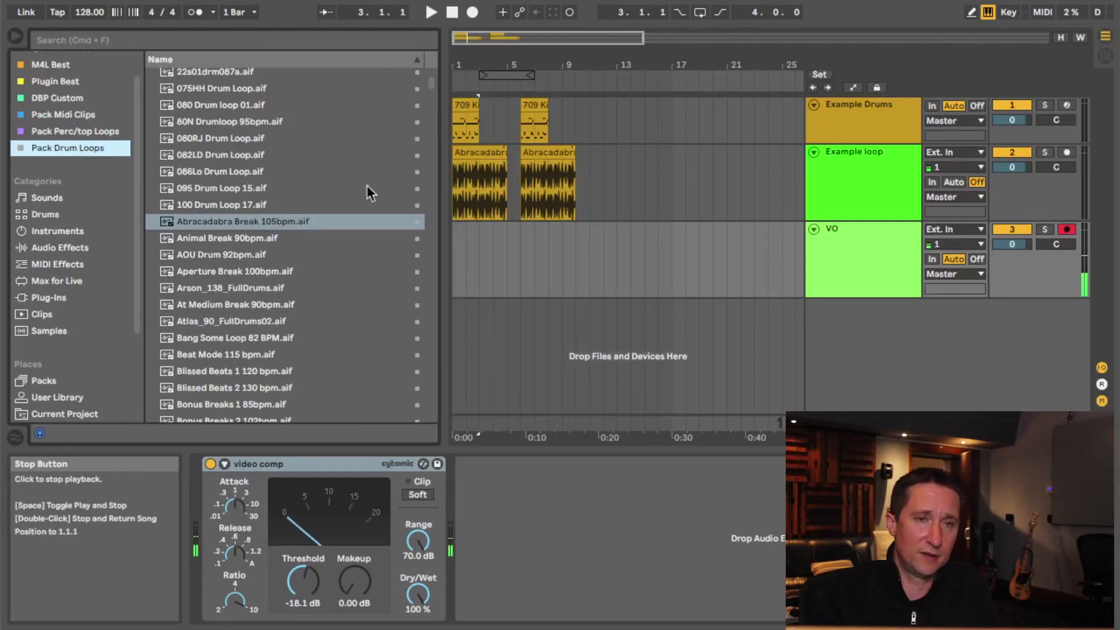
left_click(222, 222)
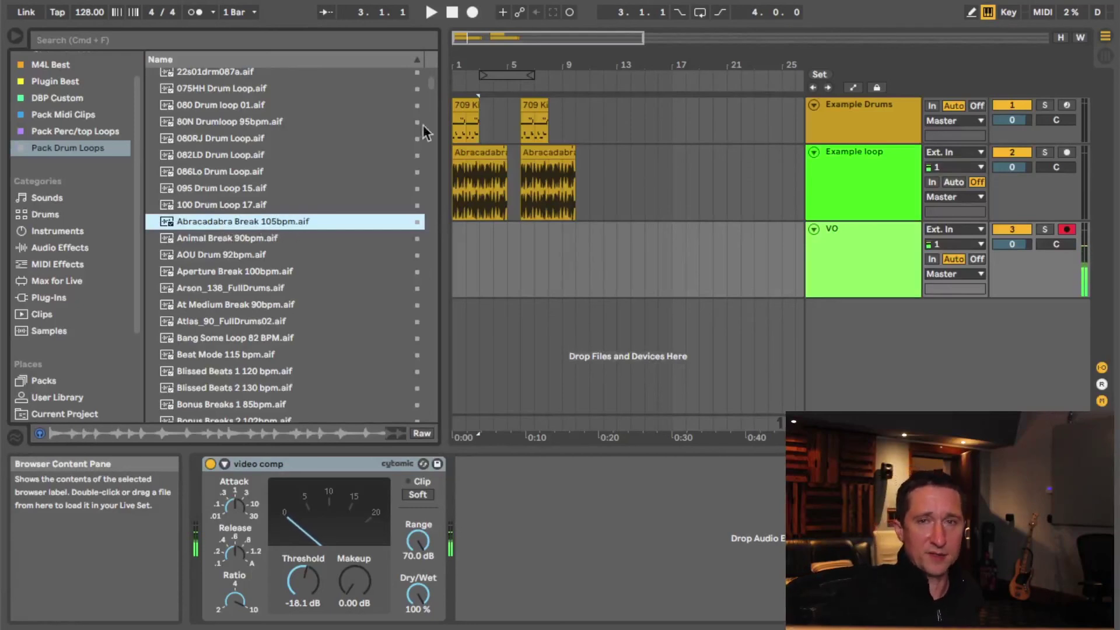
left_click(431, 13)
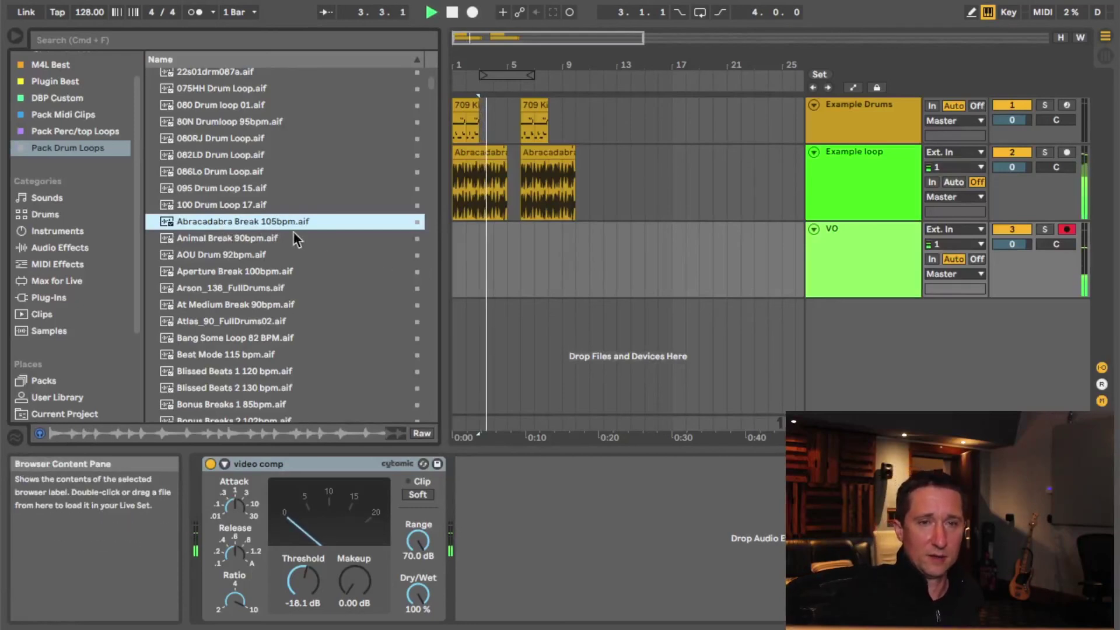
left_click(618, 83)
left_click(257, 223)
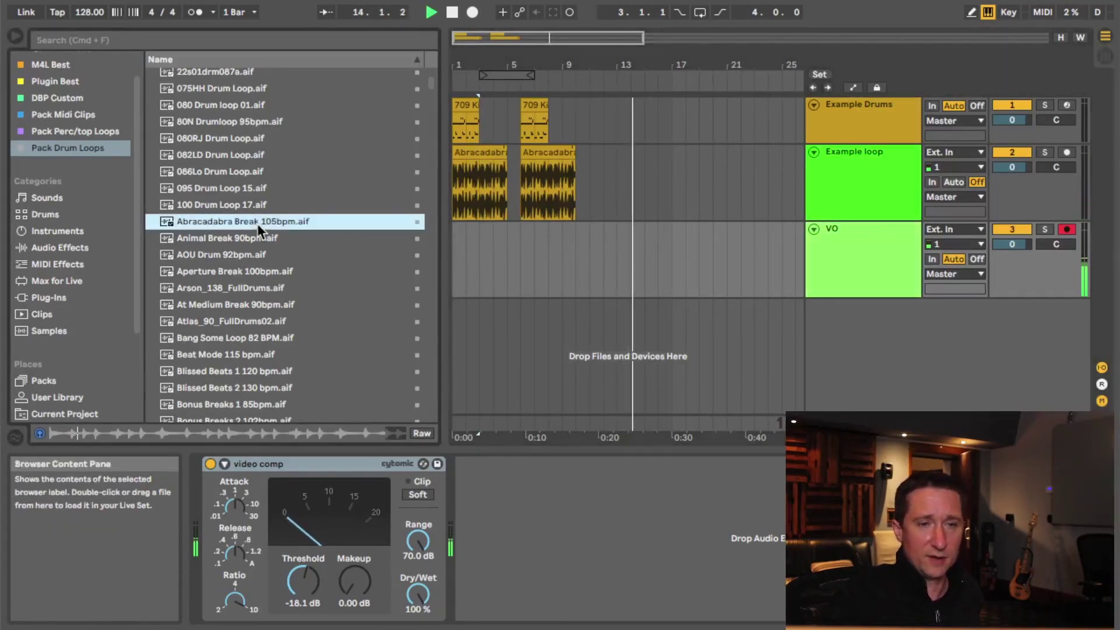
double_click(452, 13)
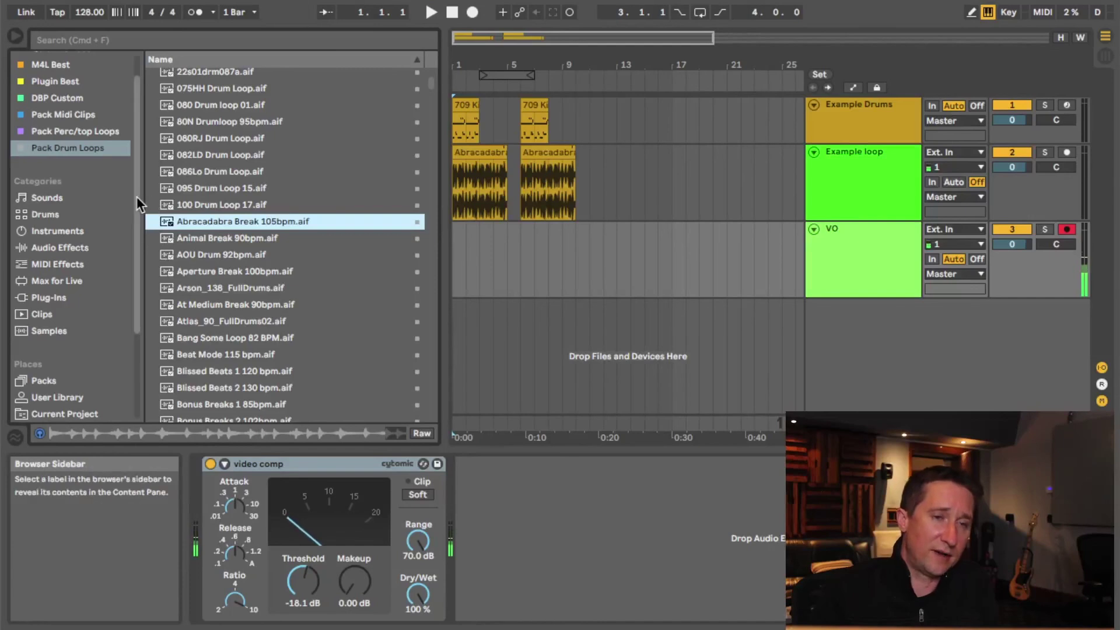
Step: Show the installed Packs list, Beat Tools through KJ Sawka Mad Beatz
scroll(137, 198, "up", 2)
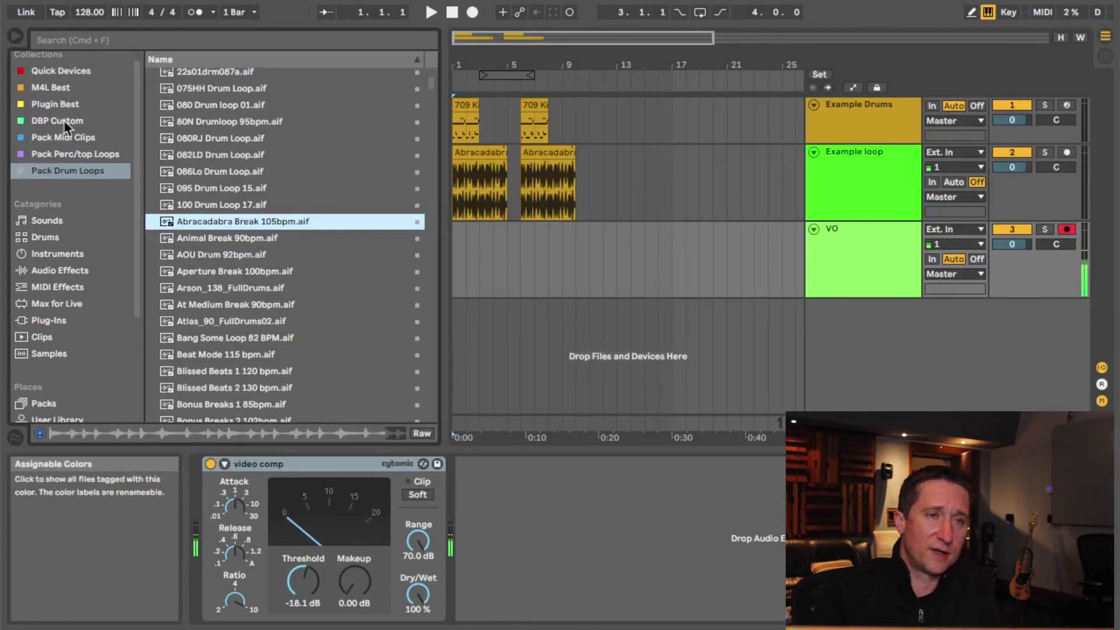
scroll(140, 178, "down", 2)
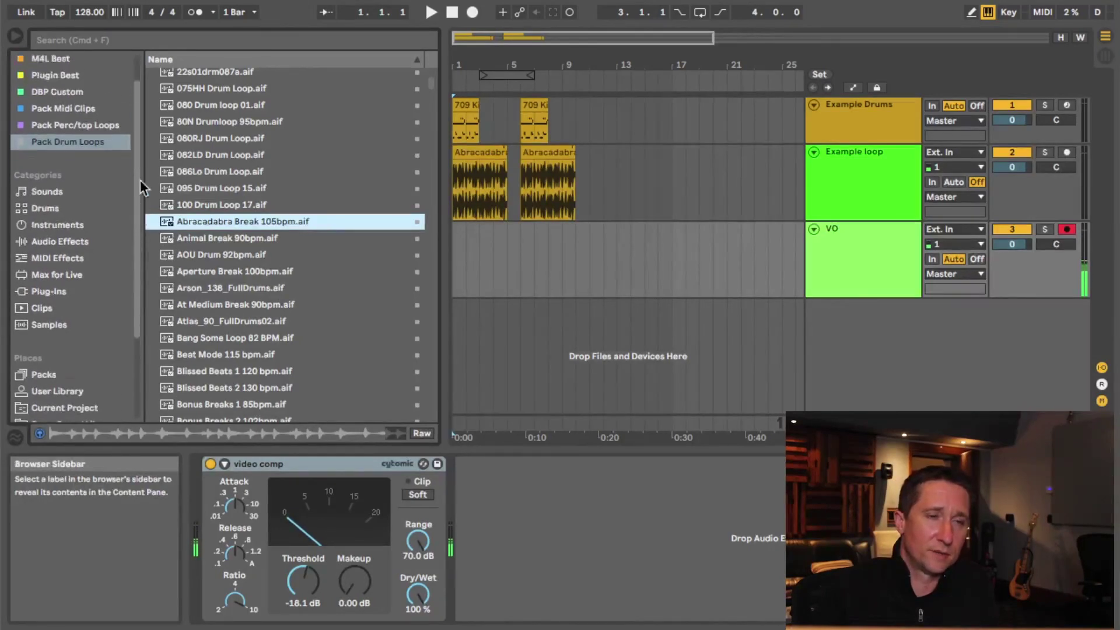
scroll(116, 163, "up", 3)
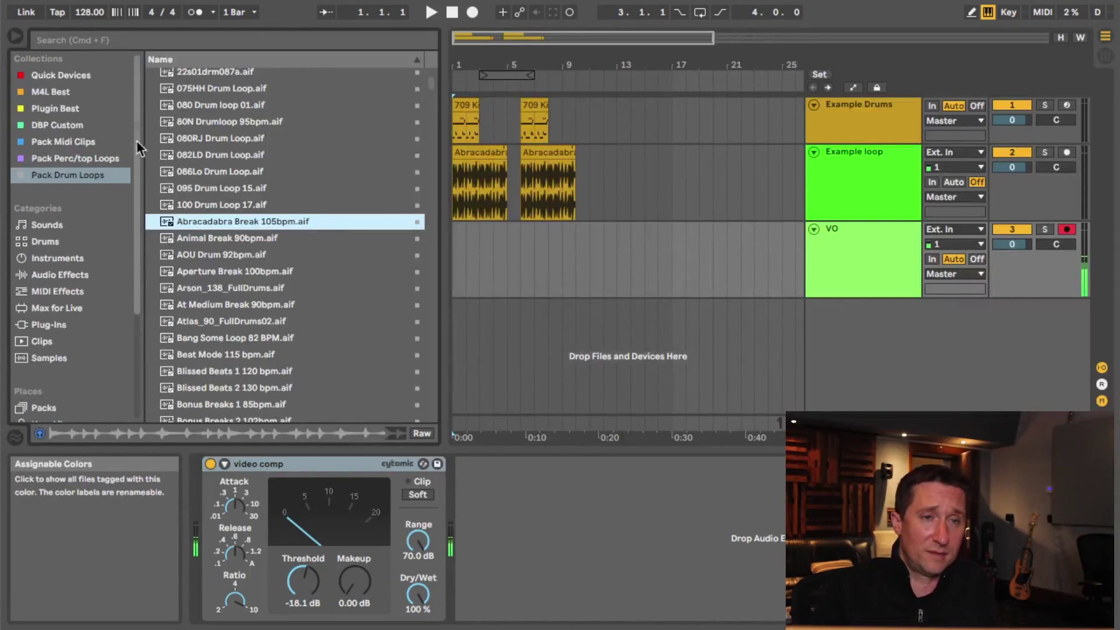
scroll(140, 146, "down", 2)
scroll(142, 147, "up", 2)
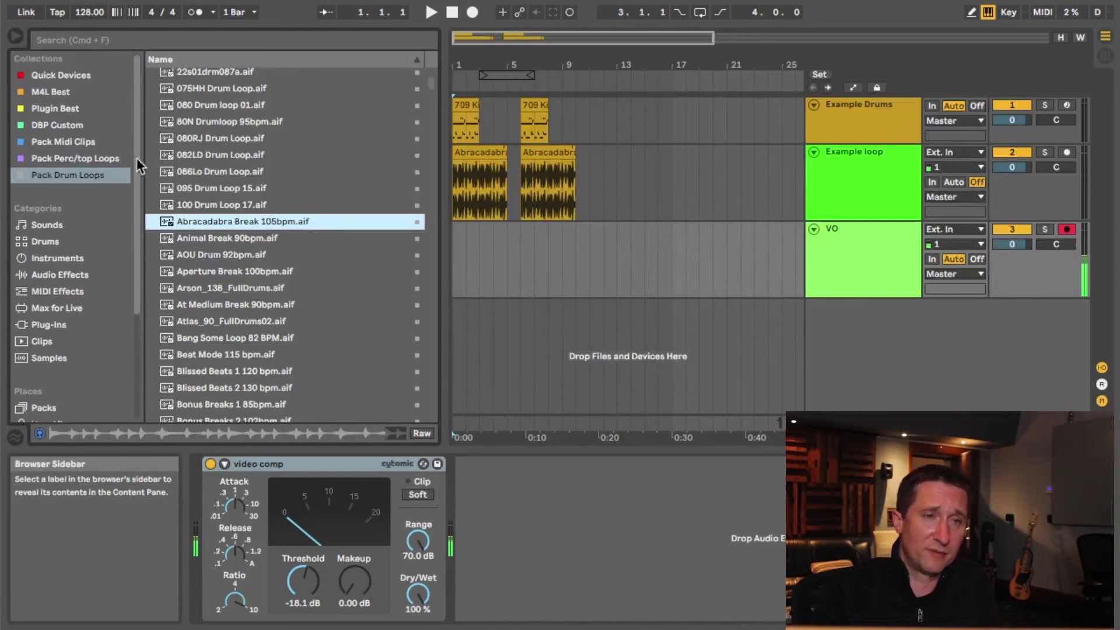
scroll(137, 210, "down", 5)
left_click(47, 263)
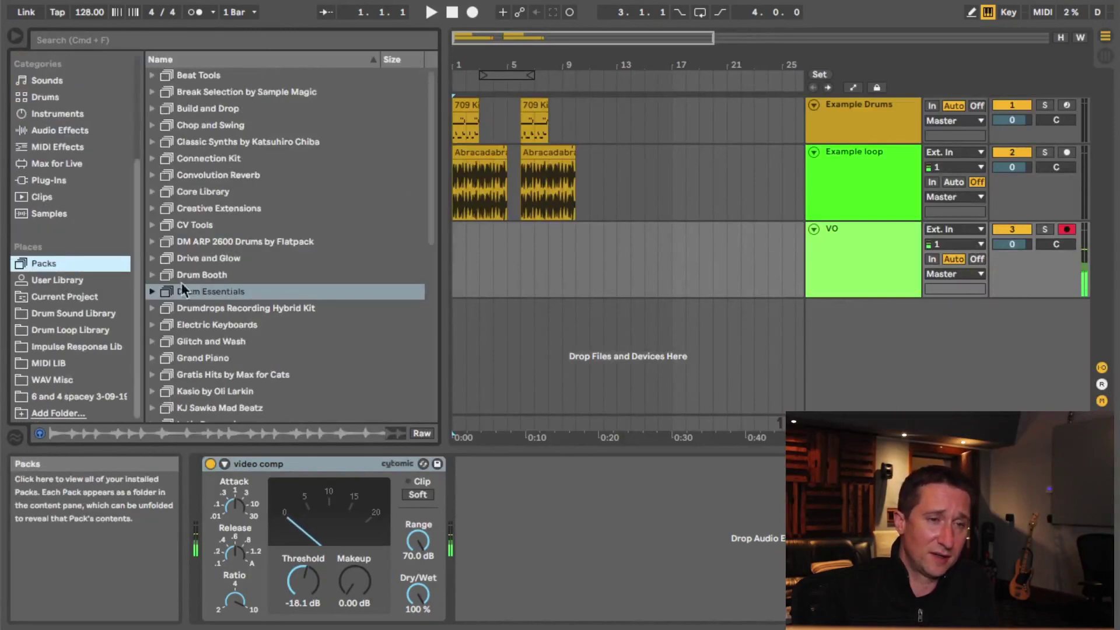
Step: Narrow the browser so the arrangement view gets more room
left_click_drag(432, 170, 456, 168)
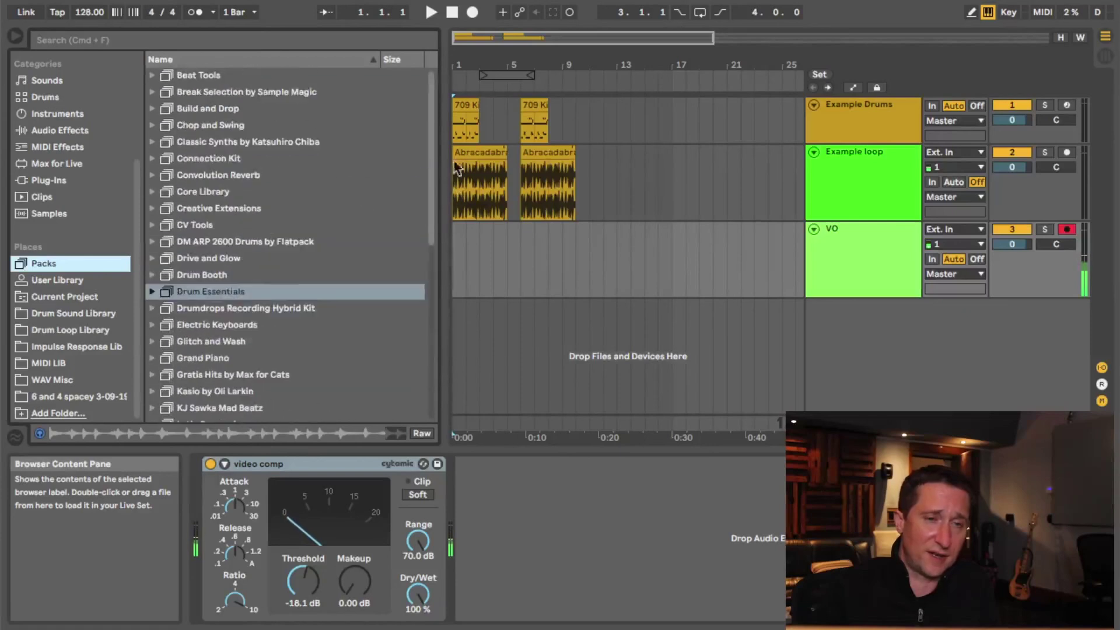
scroll(115, 286, "up", 4)
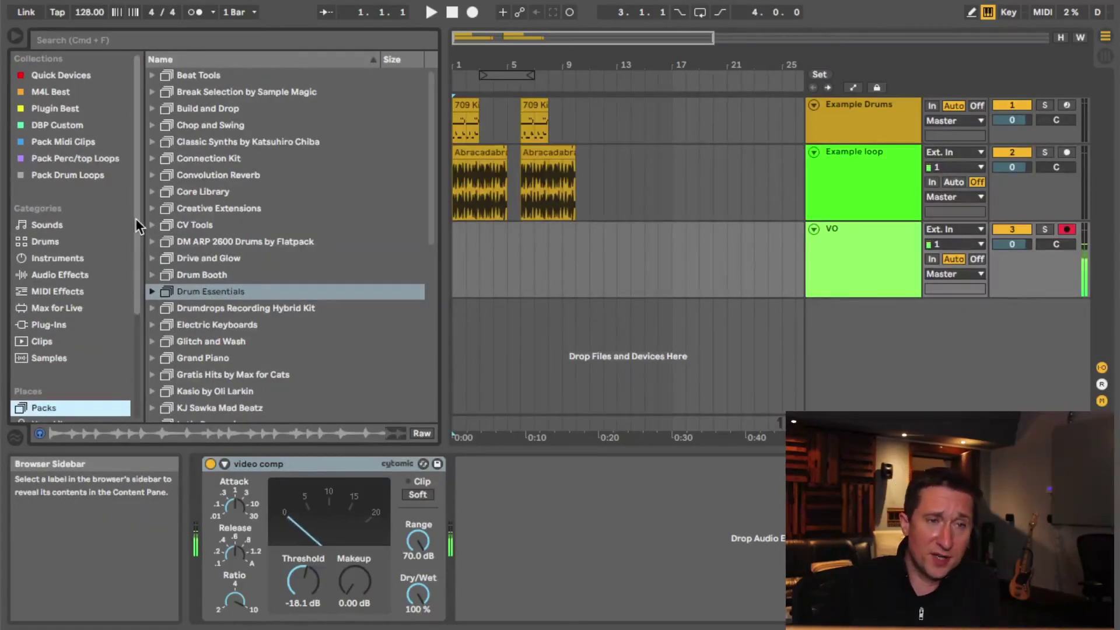
left_click_drag(441, 231, 397, 233)
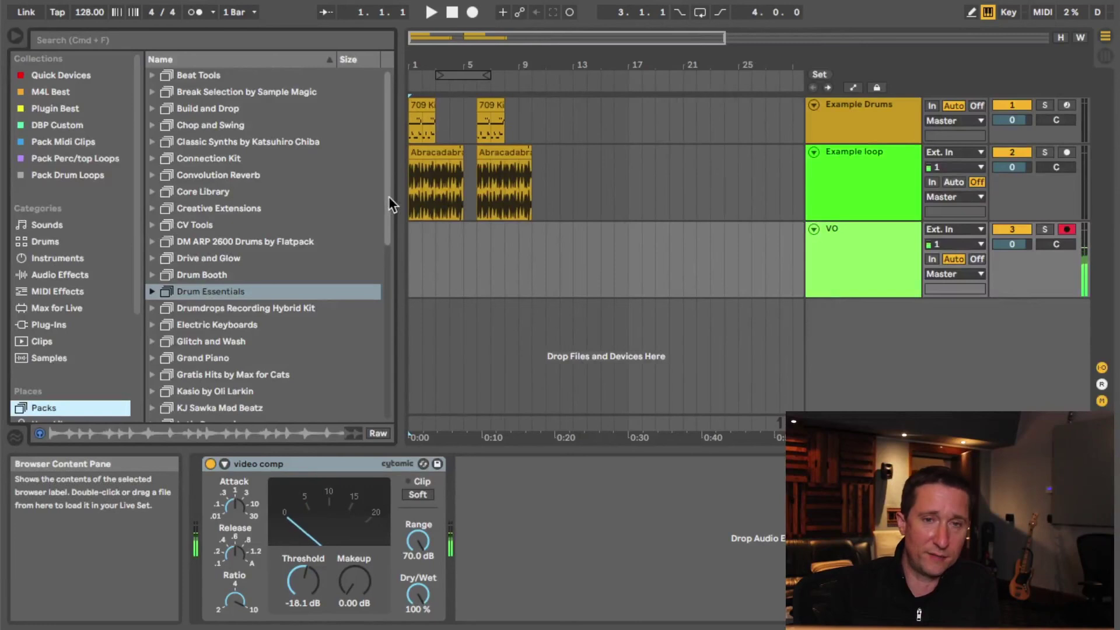
scroll(391, 203, "down", 10)
scroll(385, 303, "up", 10)
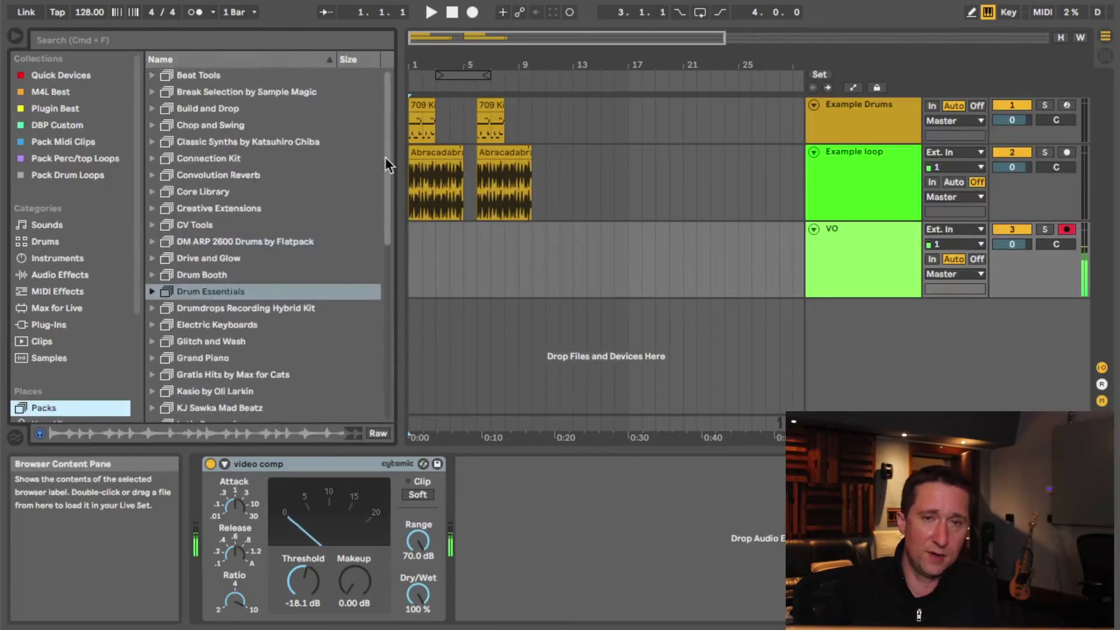